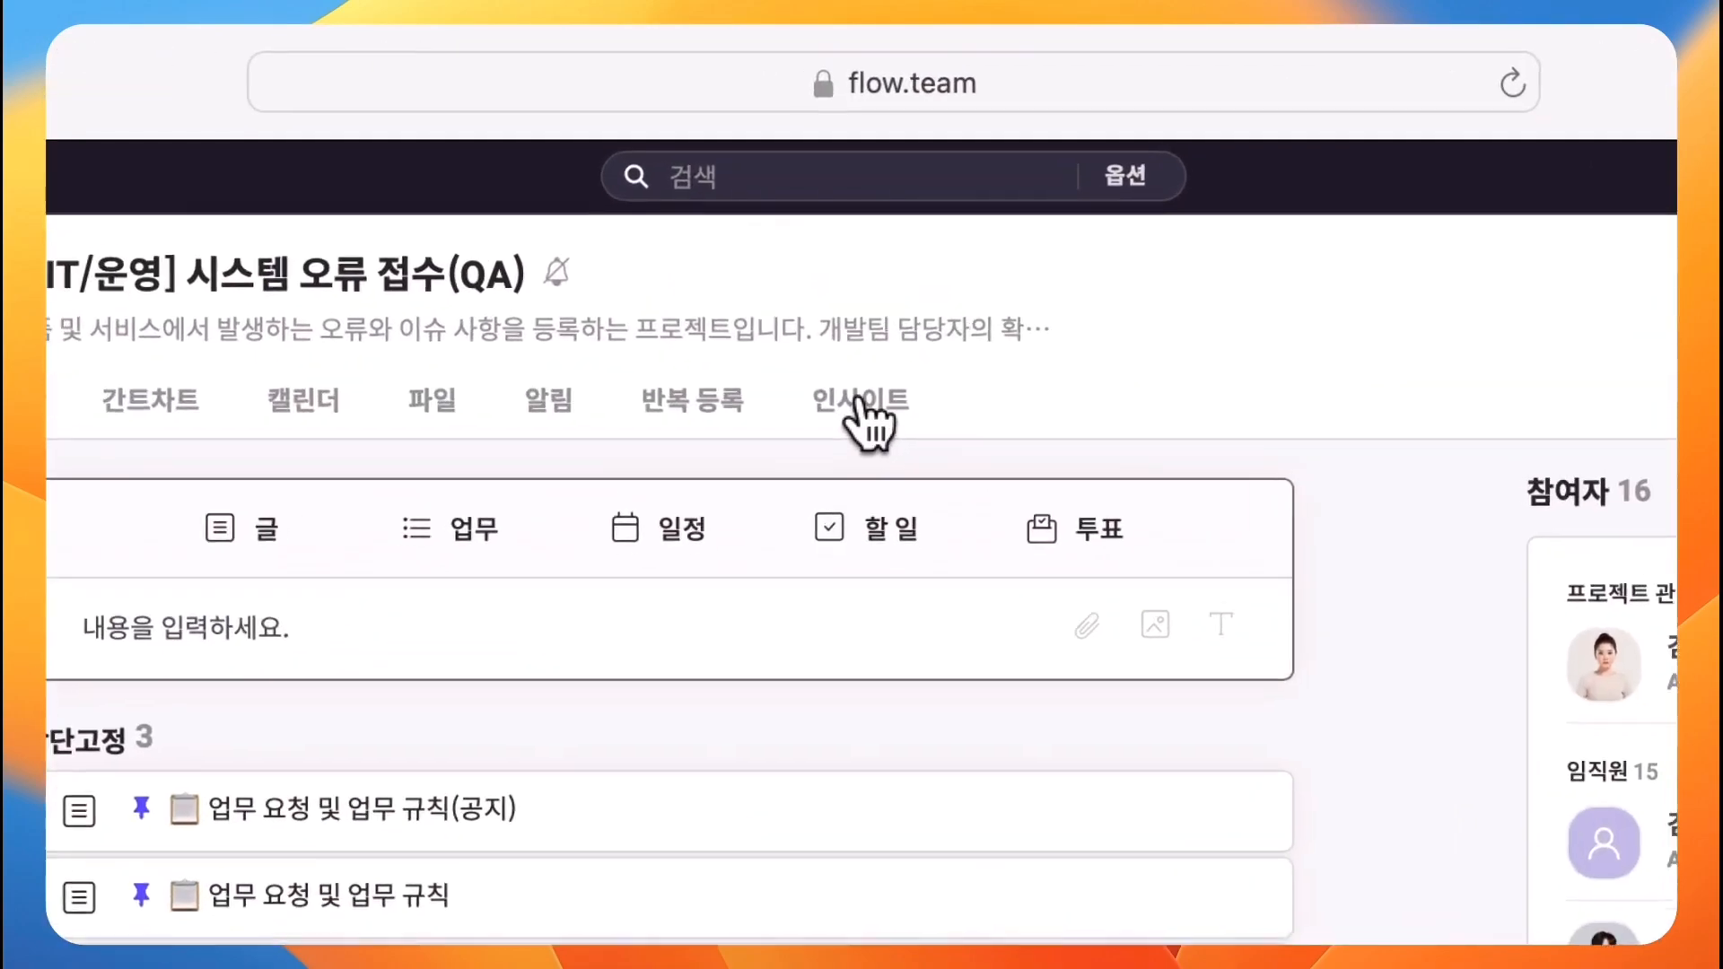
Show the QA project's insights (인사이트) and start creating a 담당자별 업무 widget.
left_click(829, 237)
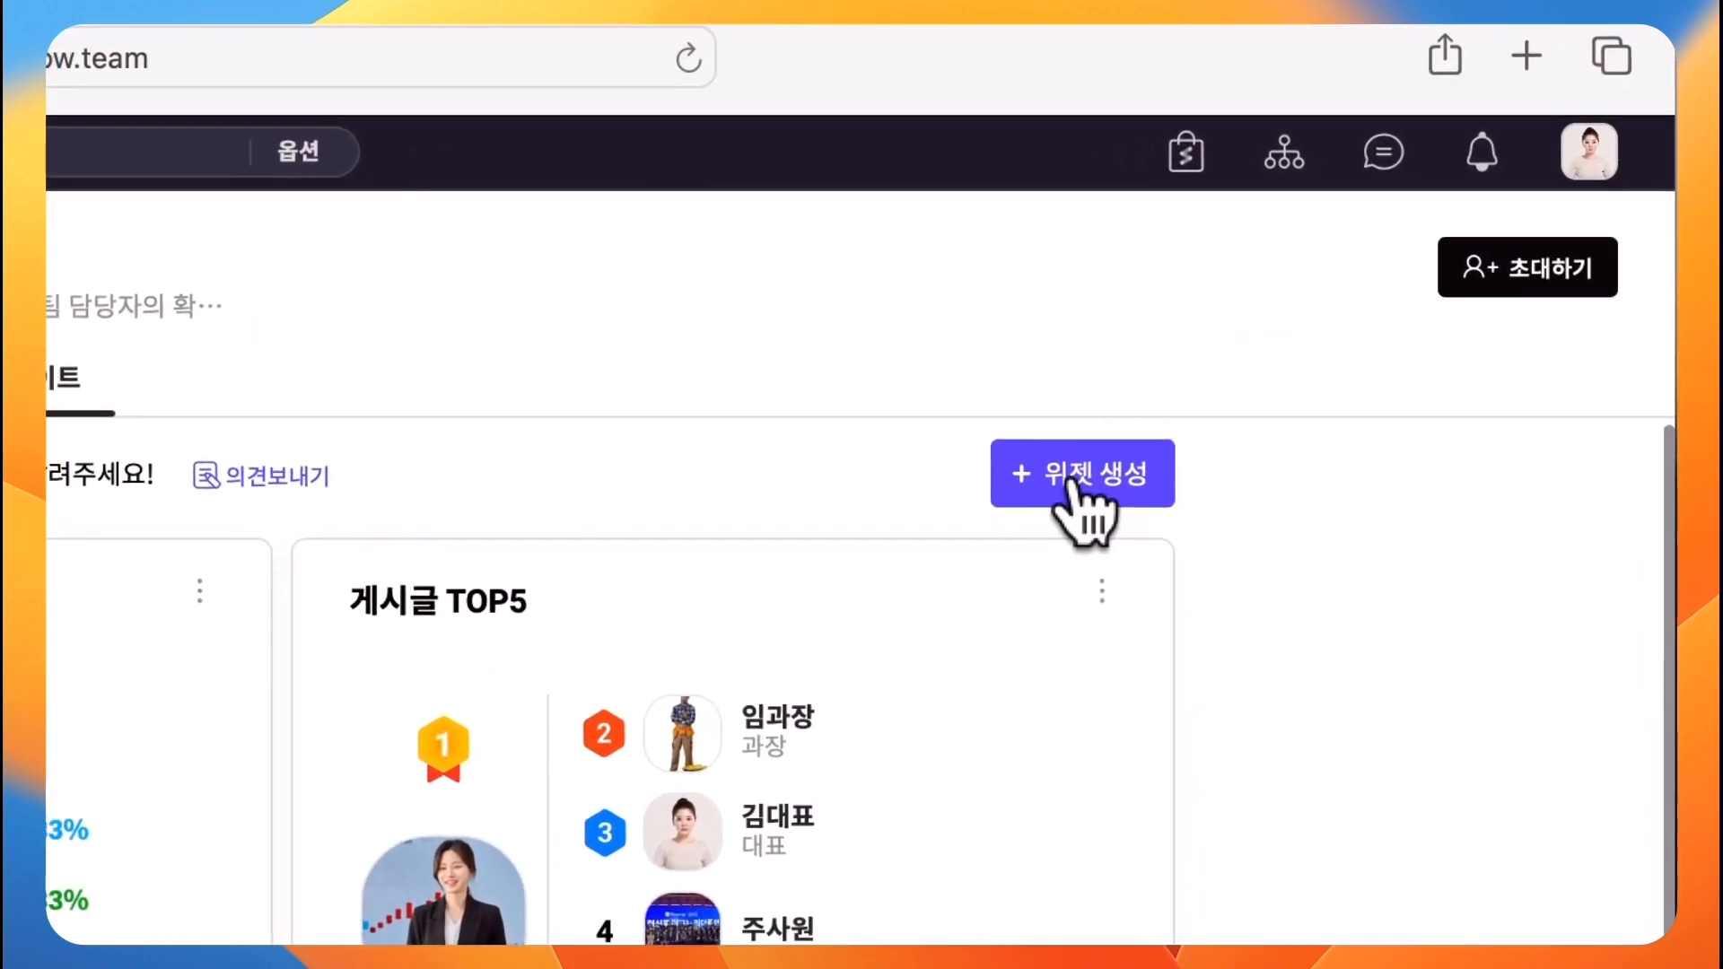
left_click(1373, 264)
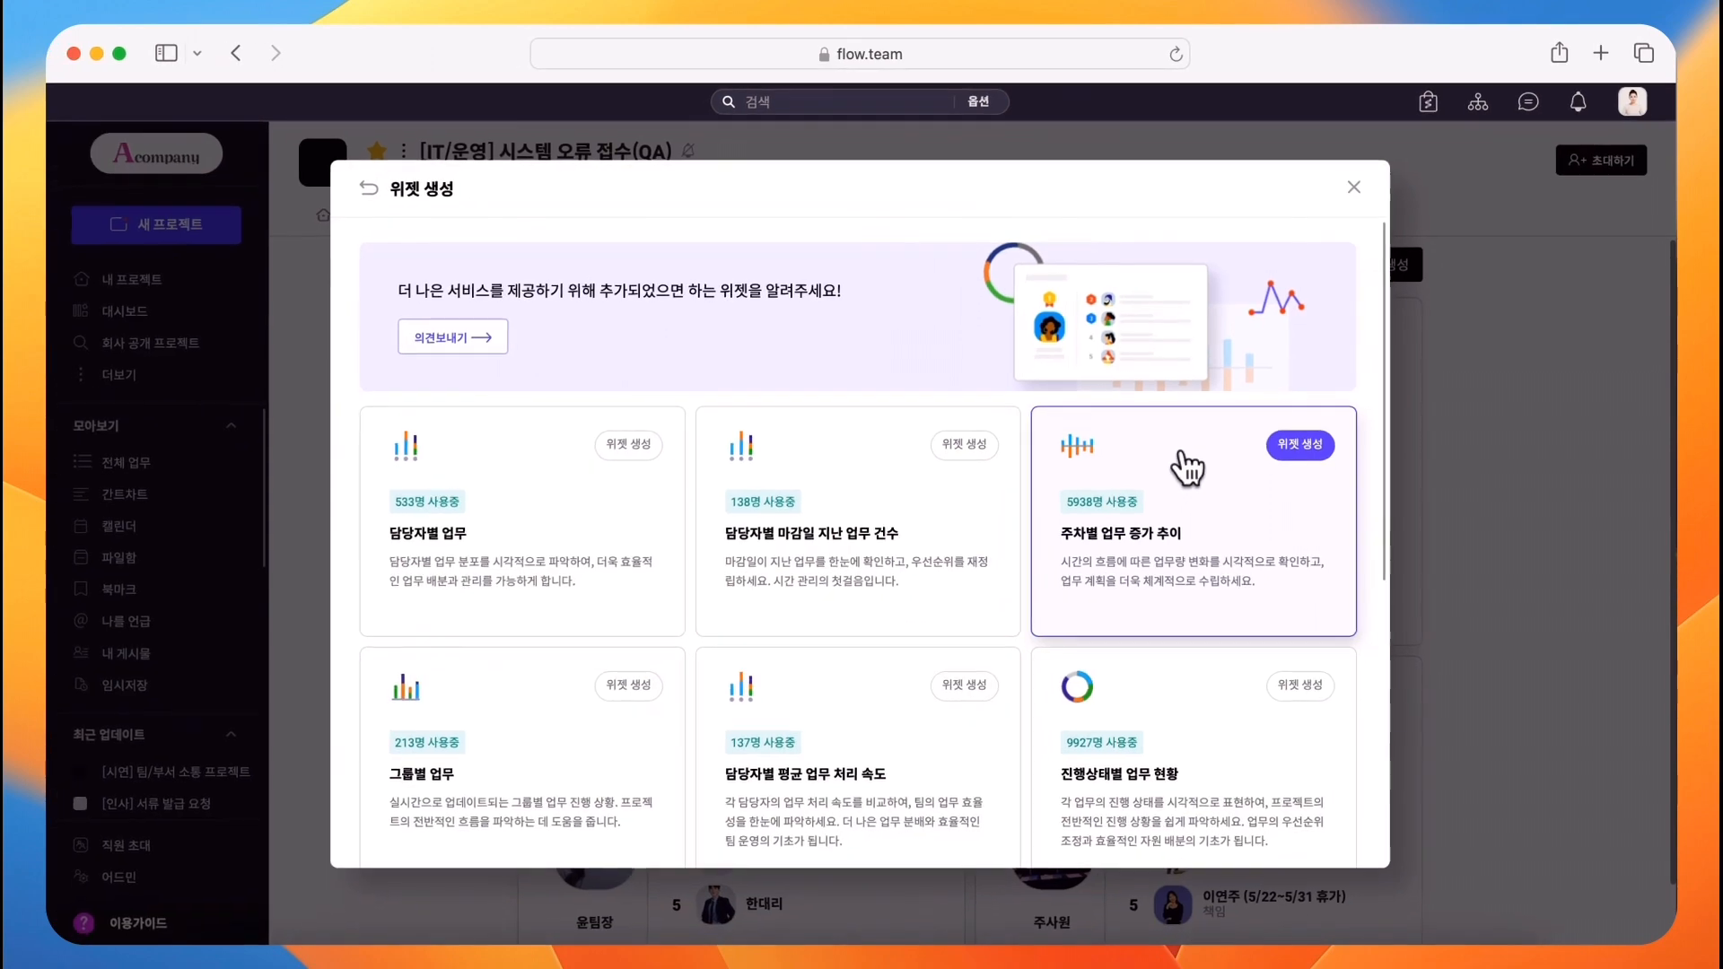
scroll(1173, 565, "down", 2)
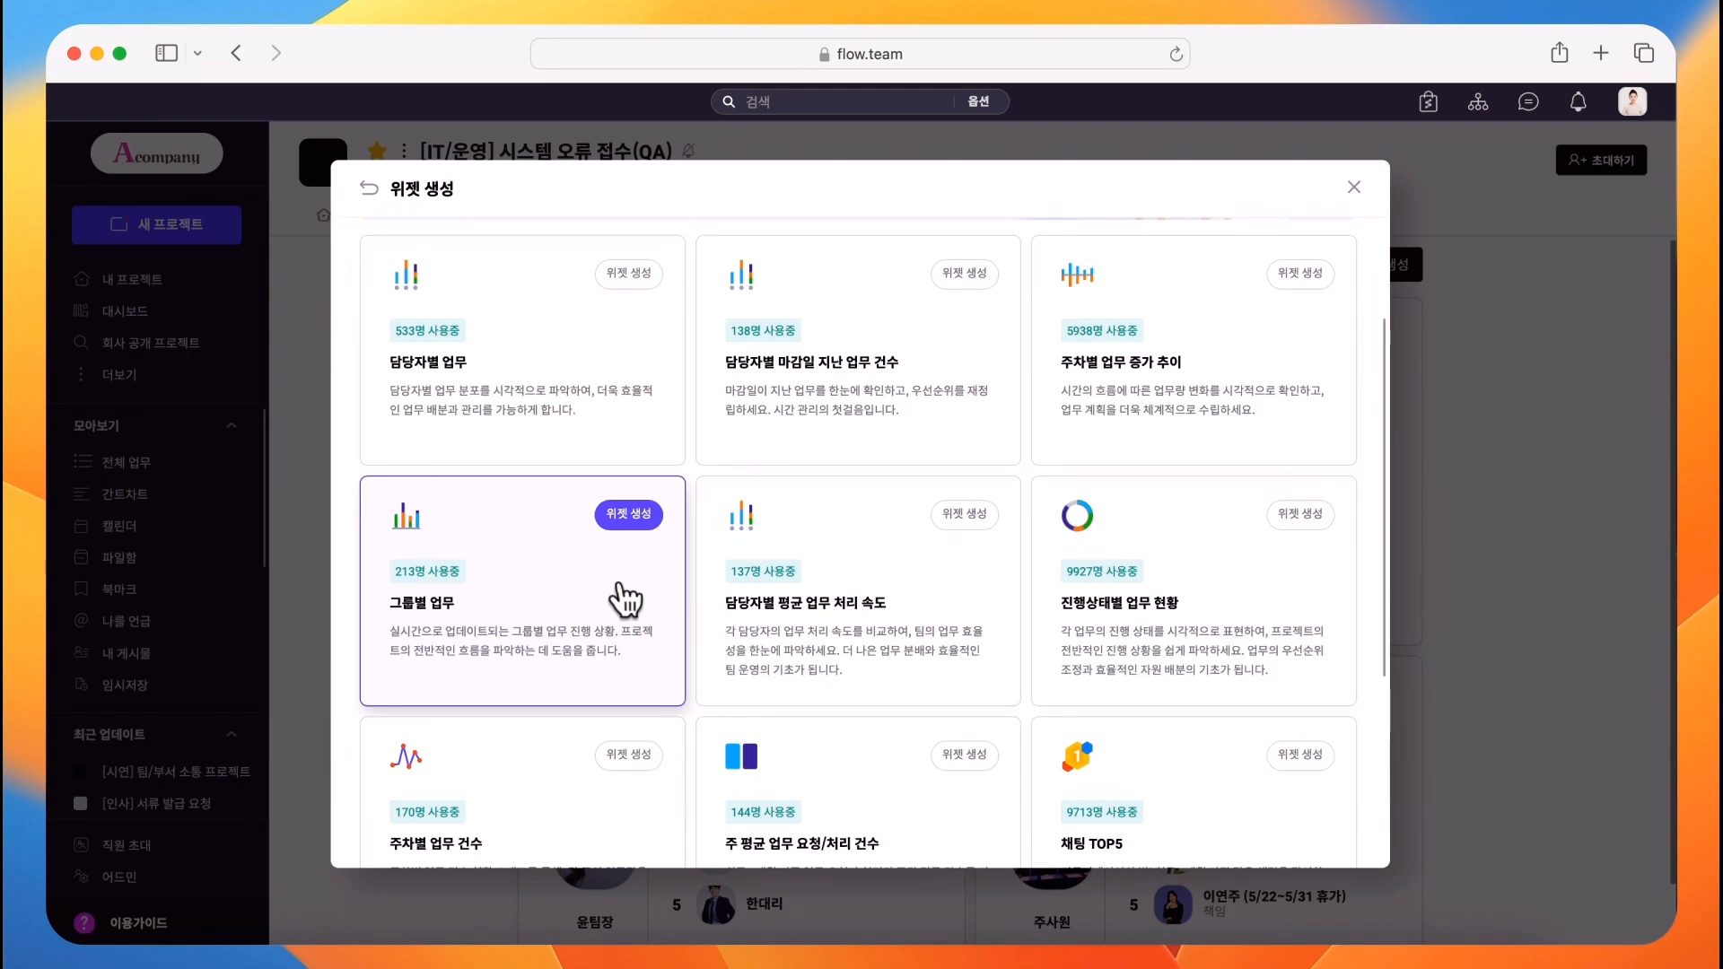
left_click(662, 438)
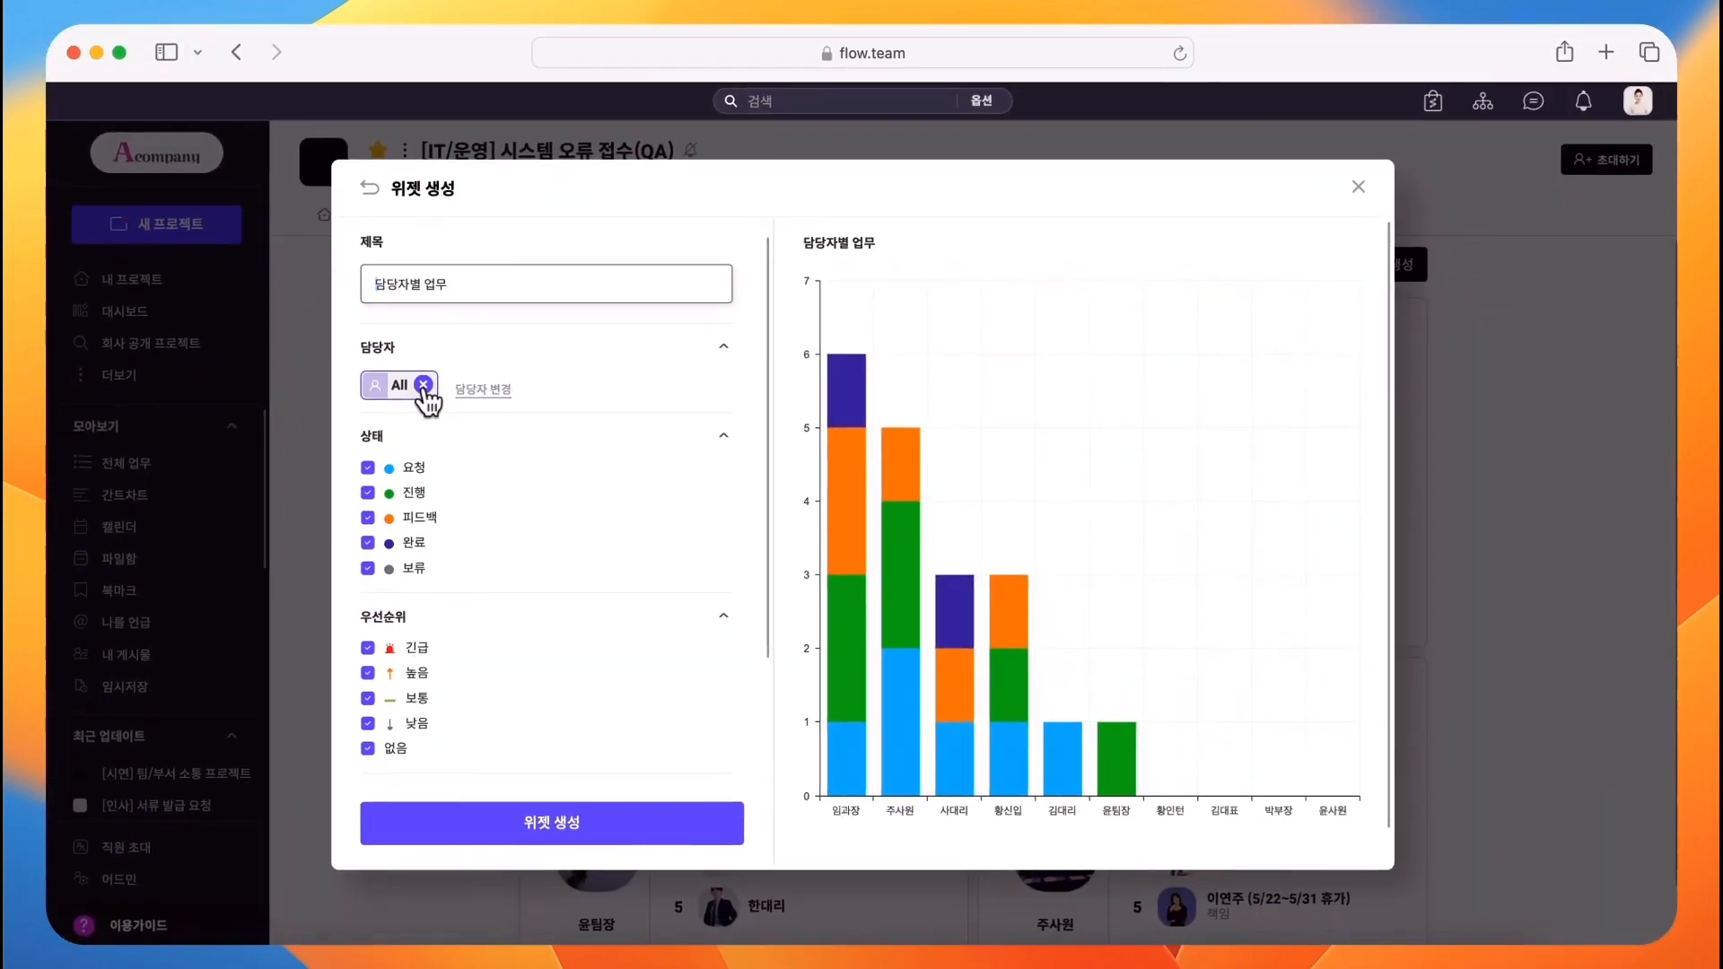
Replace the widget's All assignee filter with individually selected assignees and apply the selection.
left_click(670, 476)
left_click(564, 458)
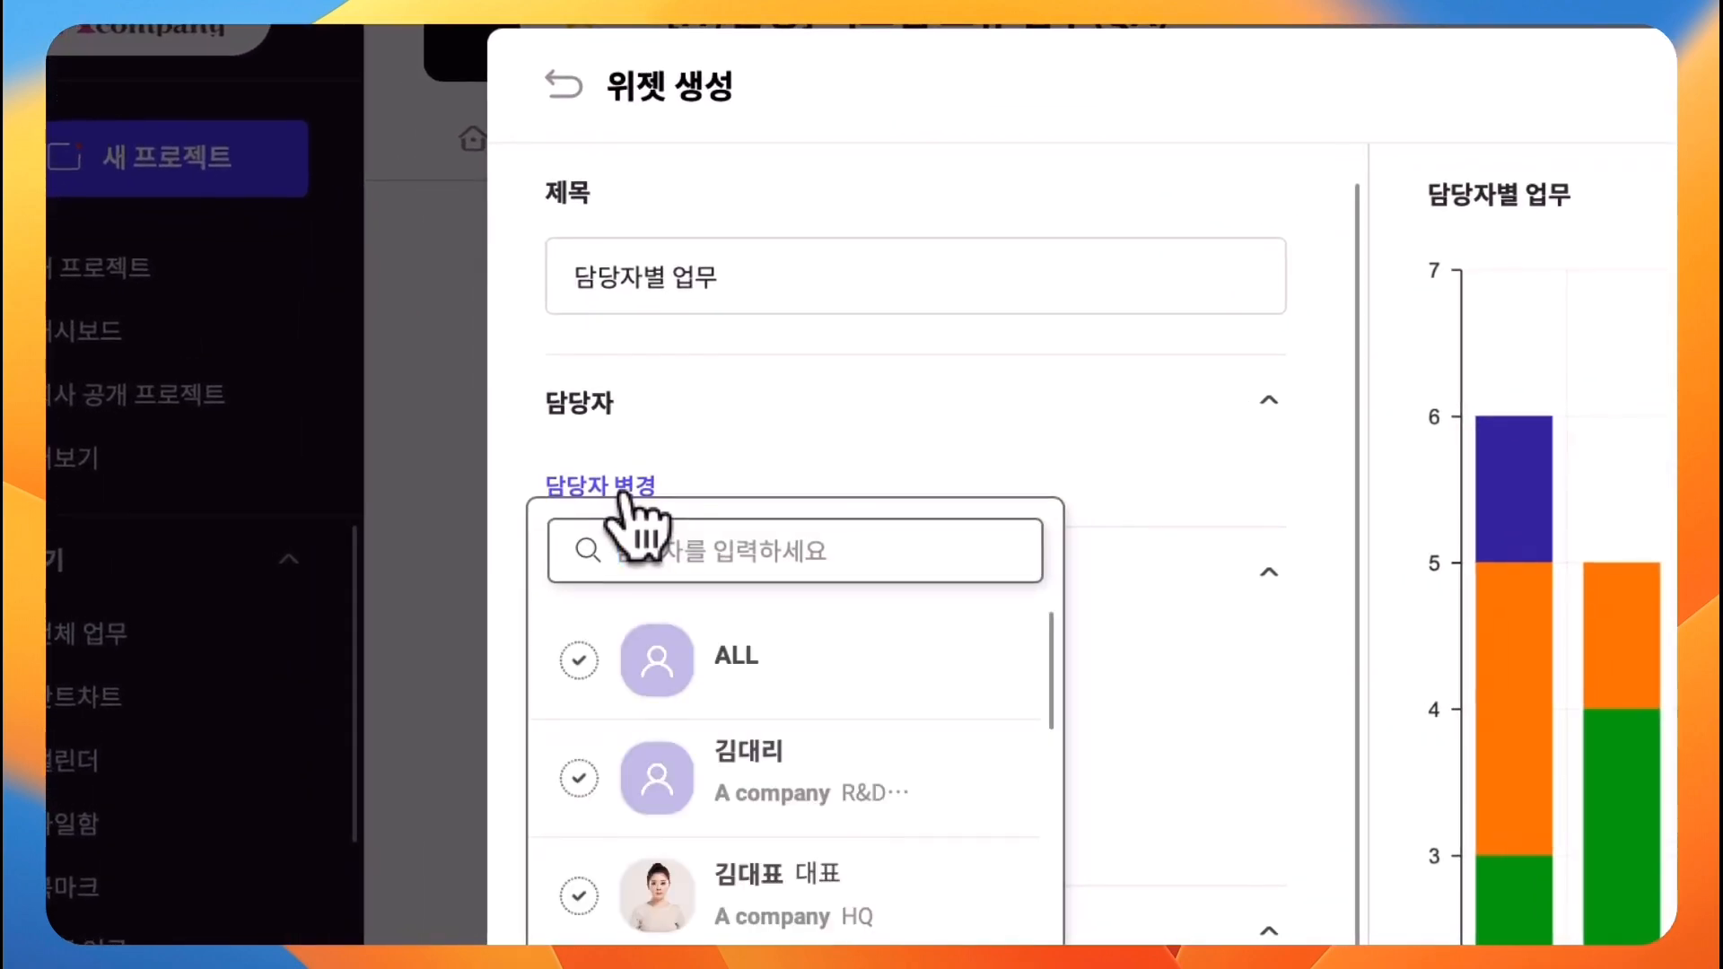
left_click(801, 680)
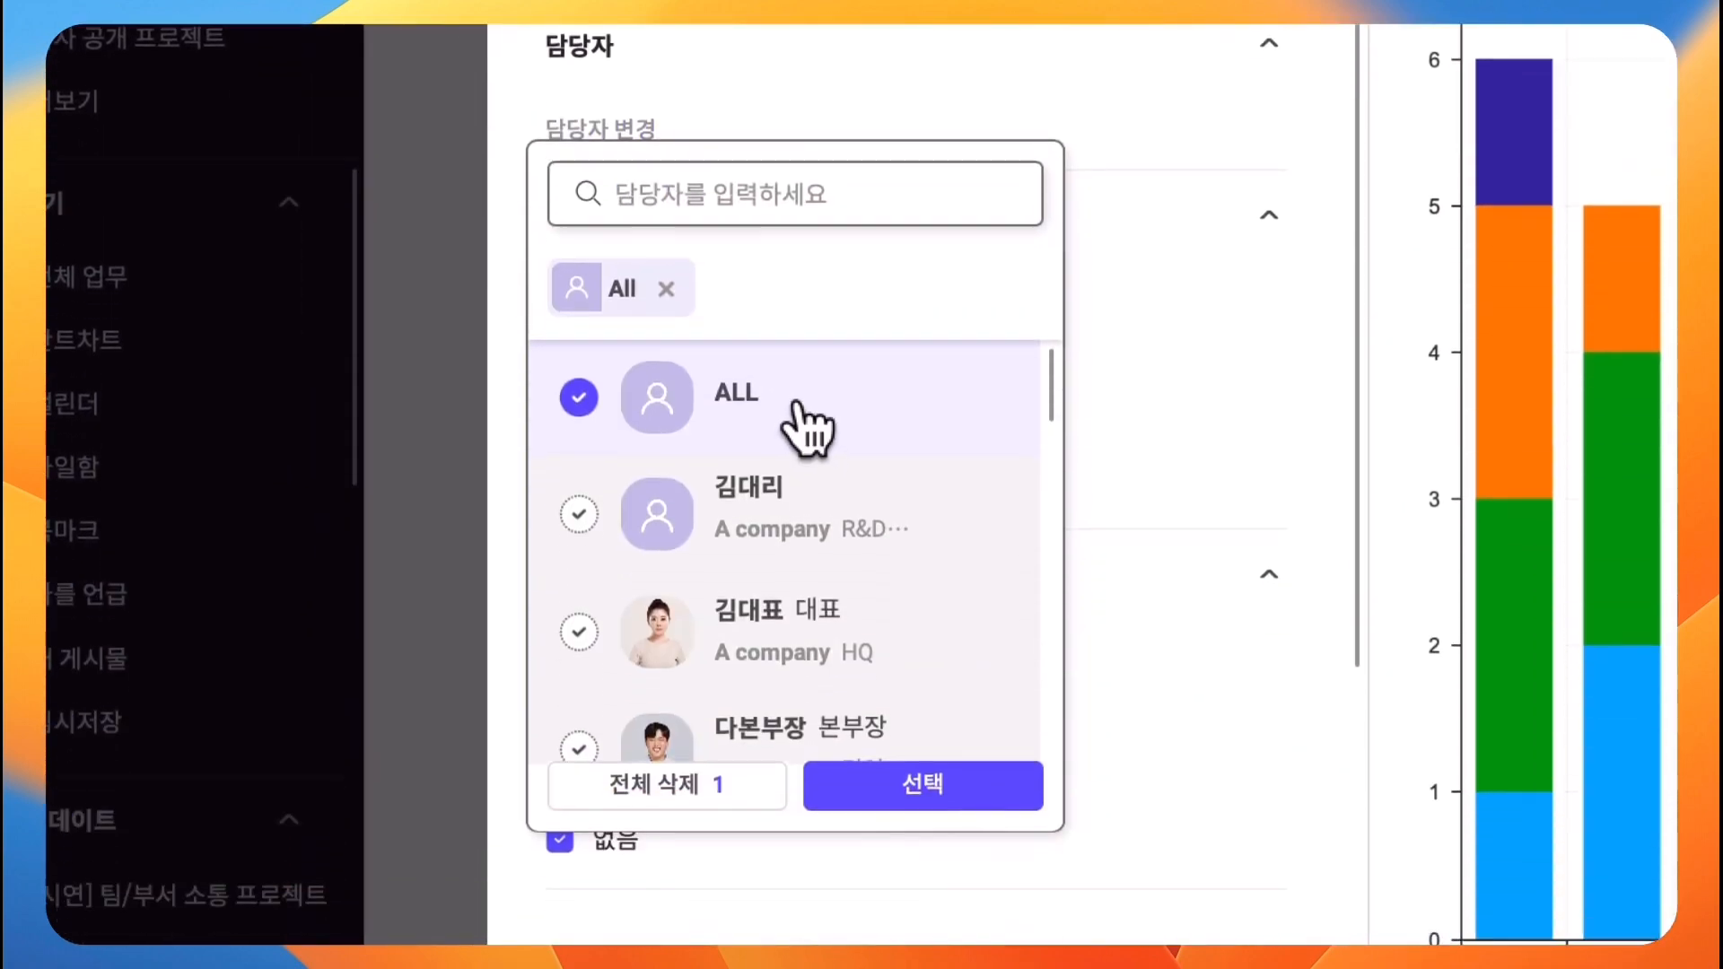
left_click(794, 664)
left_click(808, 417)
left_click(800, 635)
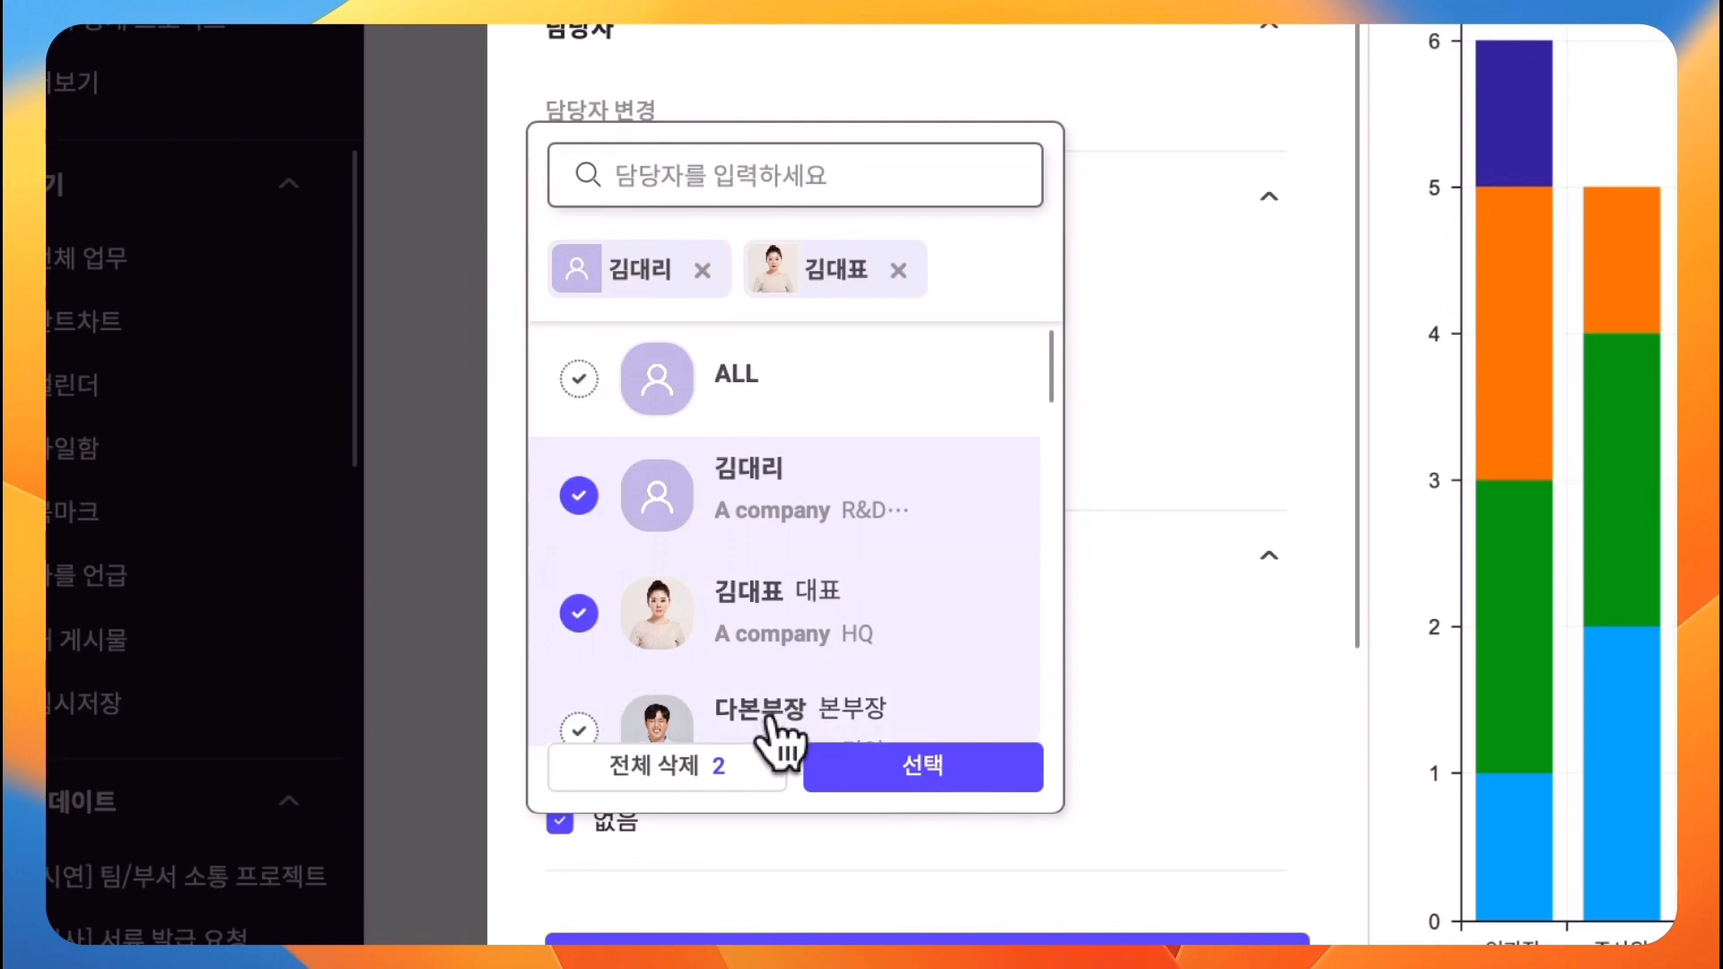
left_click(789, 729)
left_click(824, 758)
Set the widget's assignee filter to ALL and apply it.
left_click(617, 113)
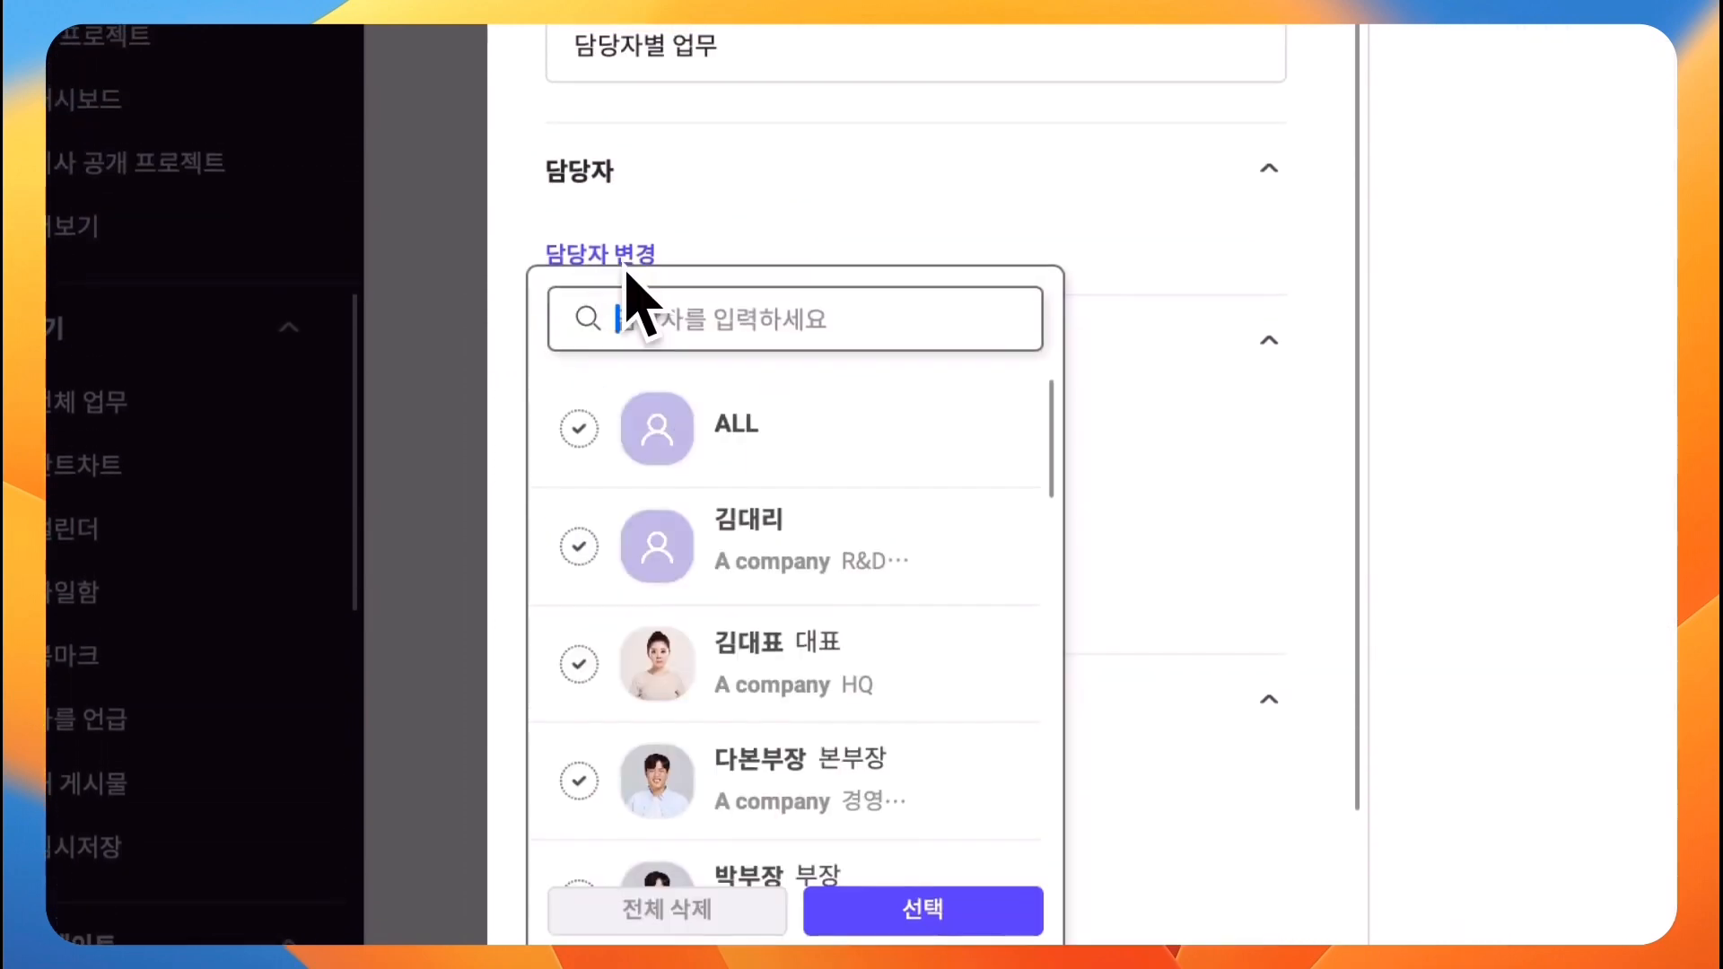
left_click(713, 430)
left_click(993, 909)
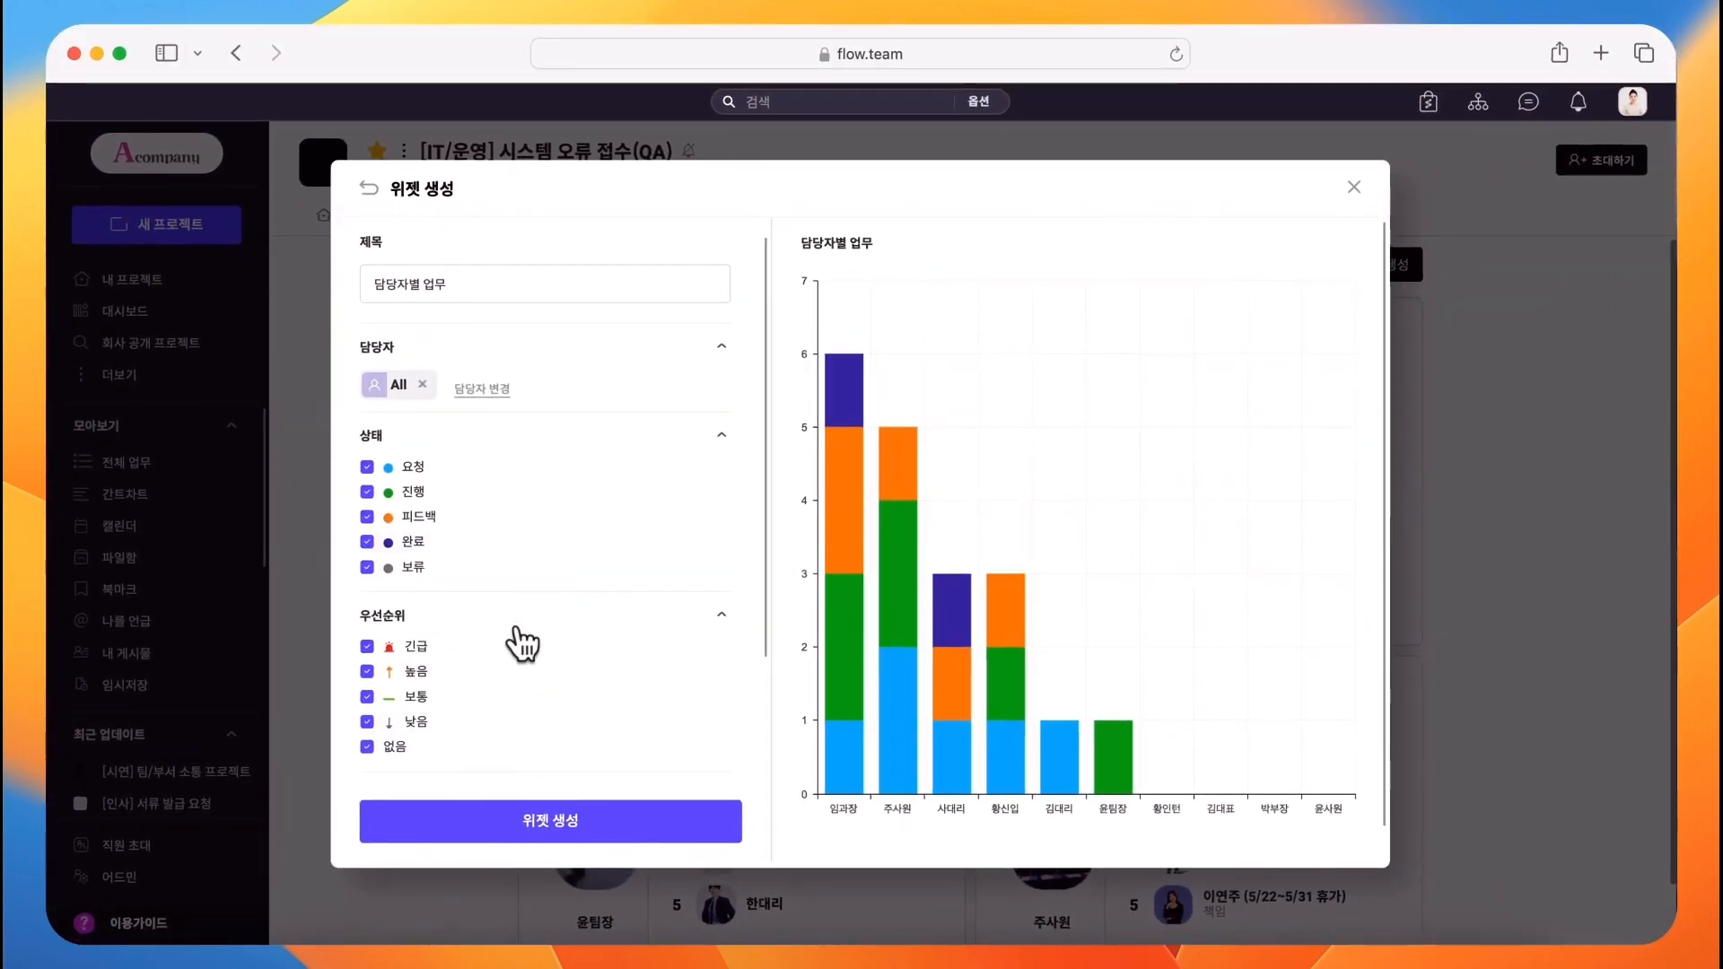
Set the widget's registration-date period to 전체.
scroll(600, 603, "down", 3)
left_click(549, 683)
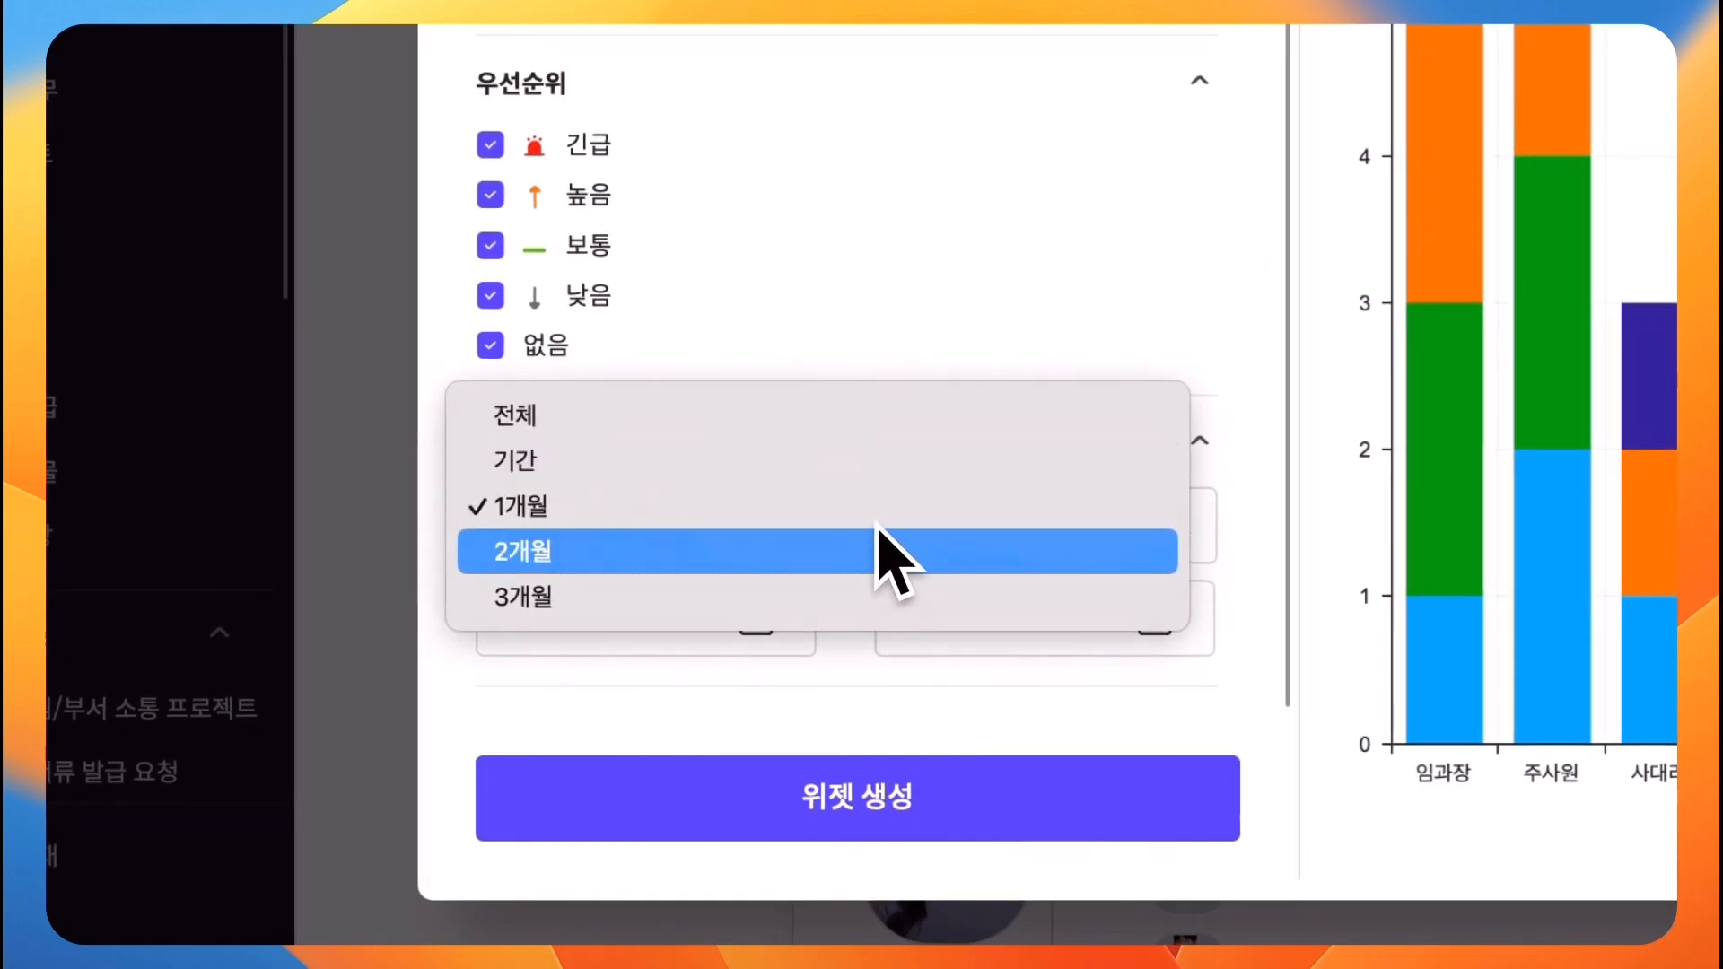
left_click(838, 425)
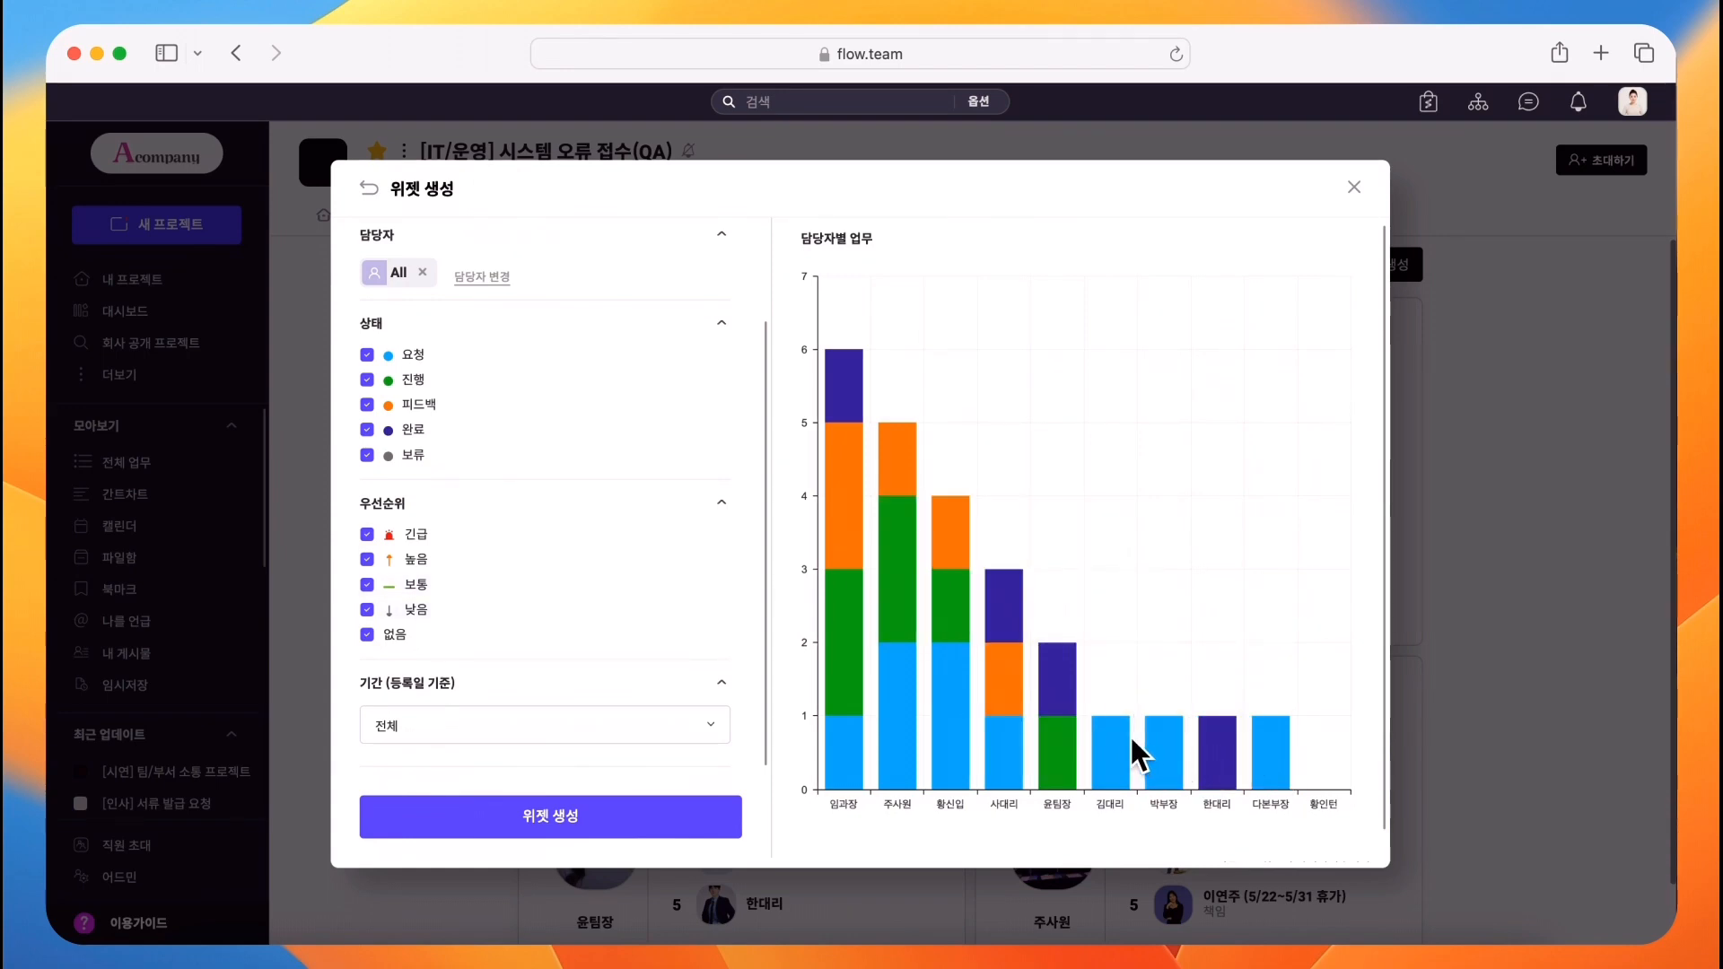
Set the widget's registration-date period to 1개월.
left_click(574, 731)
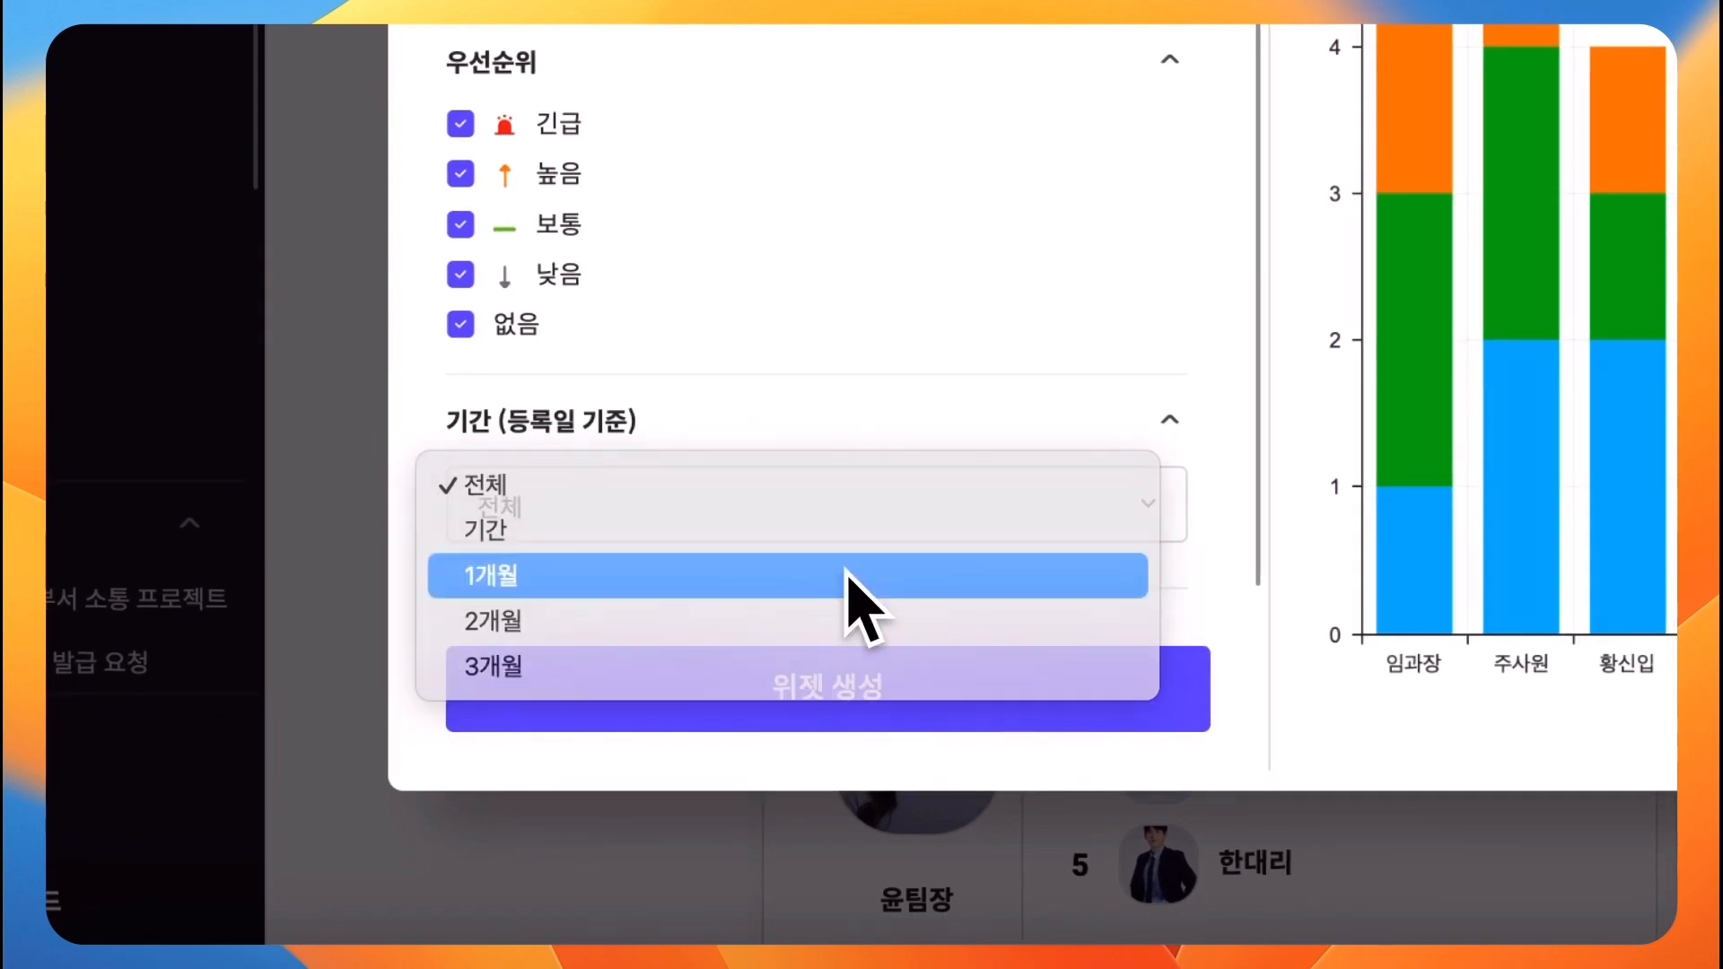
left_click(851, 603)
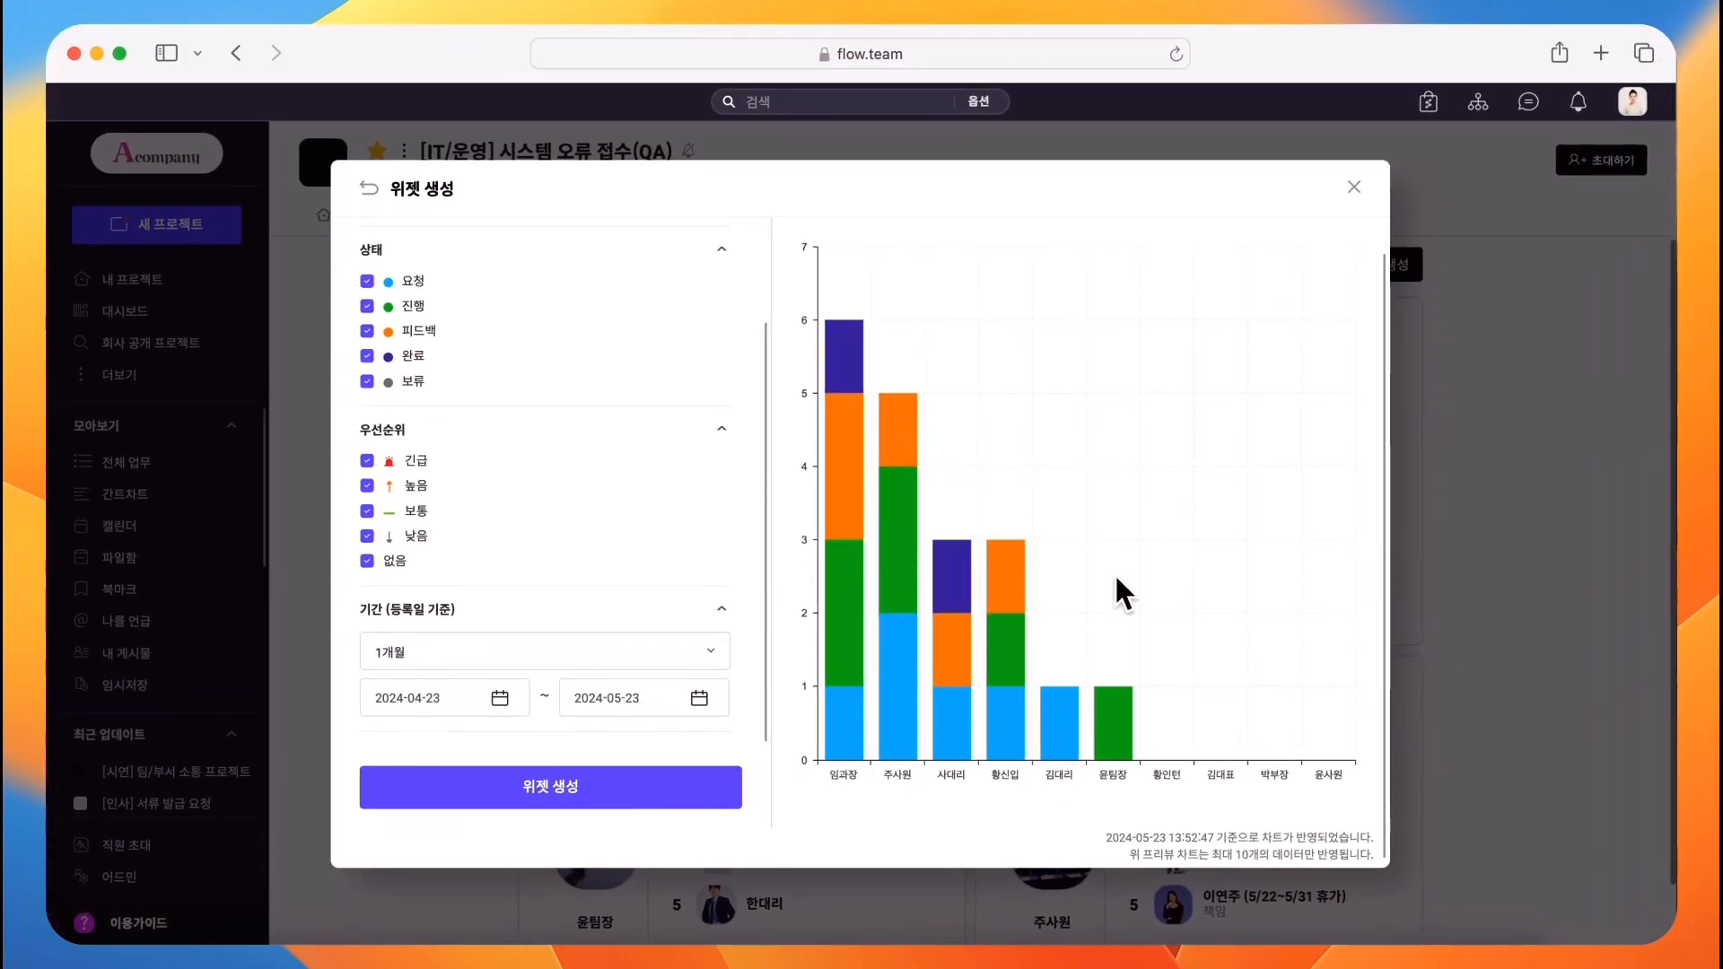
Create the 담당자별 업무 widget with the period 전체 and confirm its creation.
left_click(559, 790)
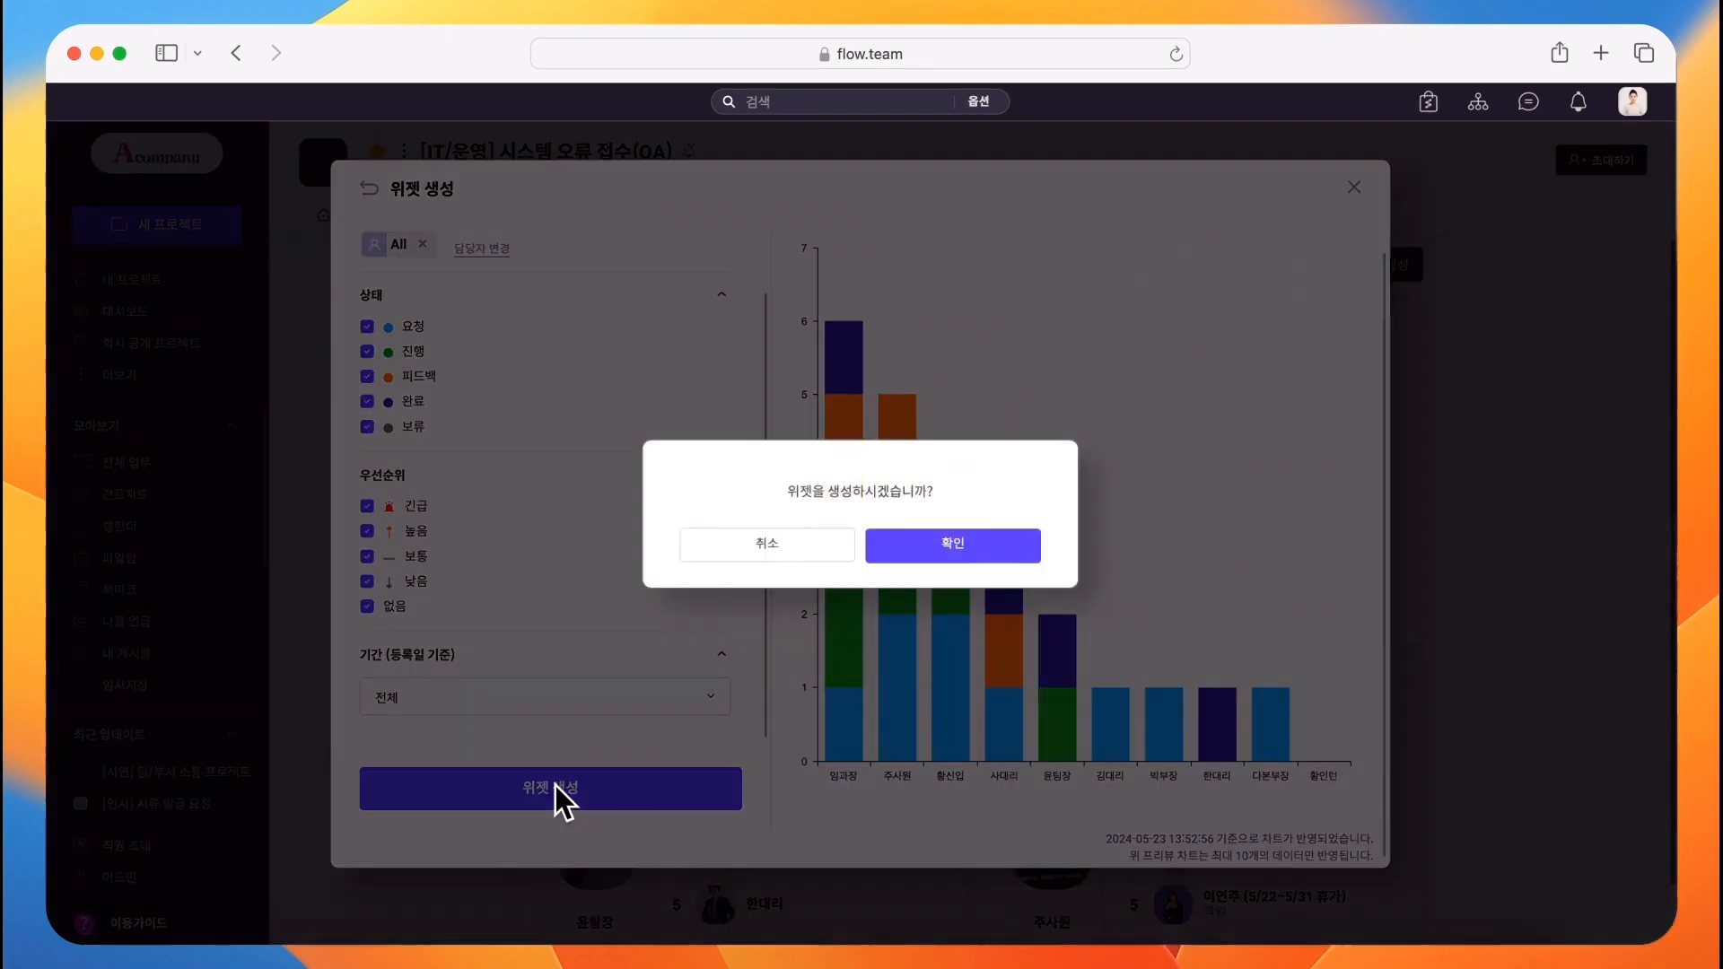
left_click(1005, 546)
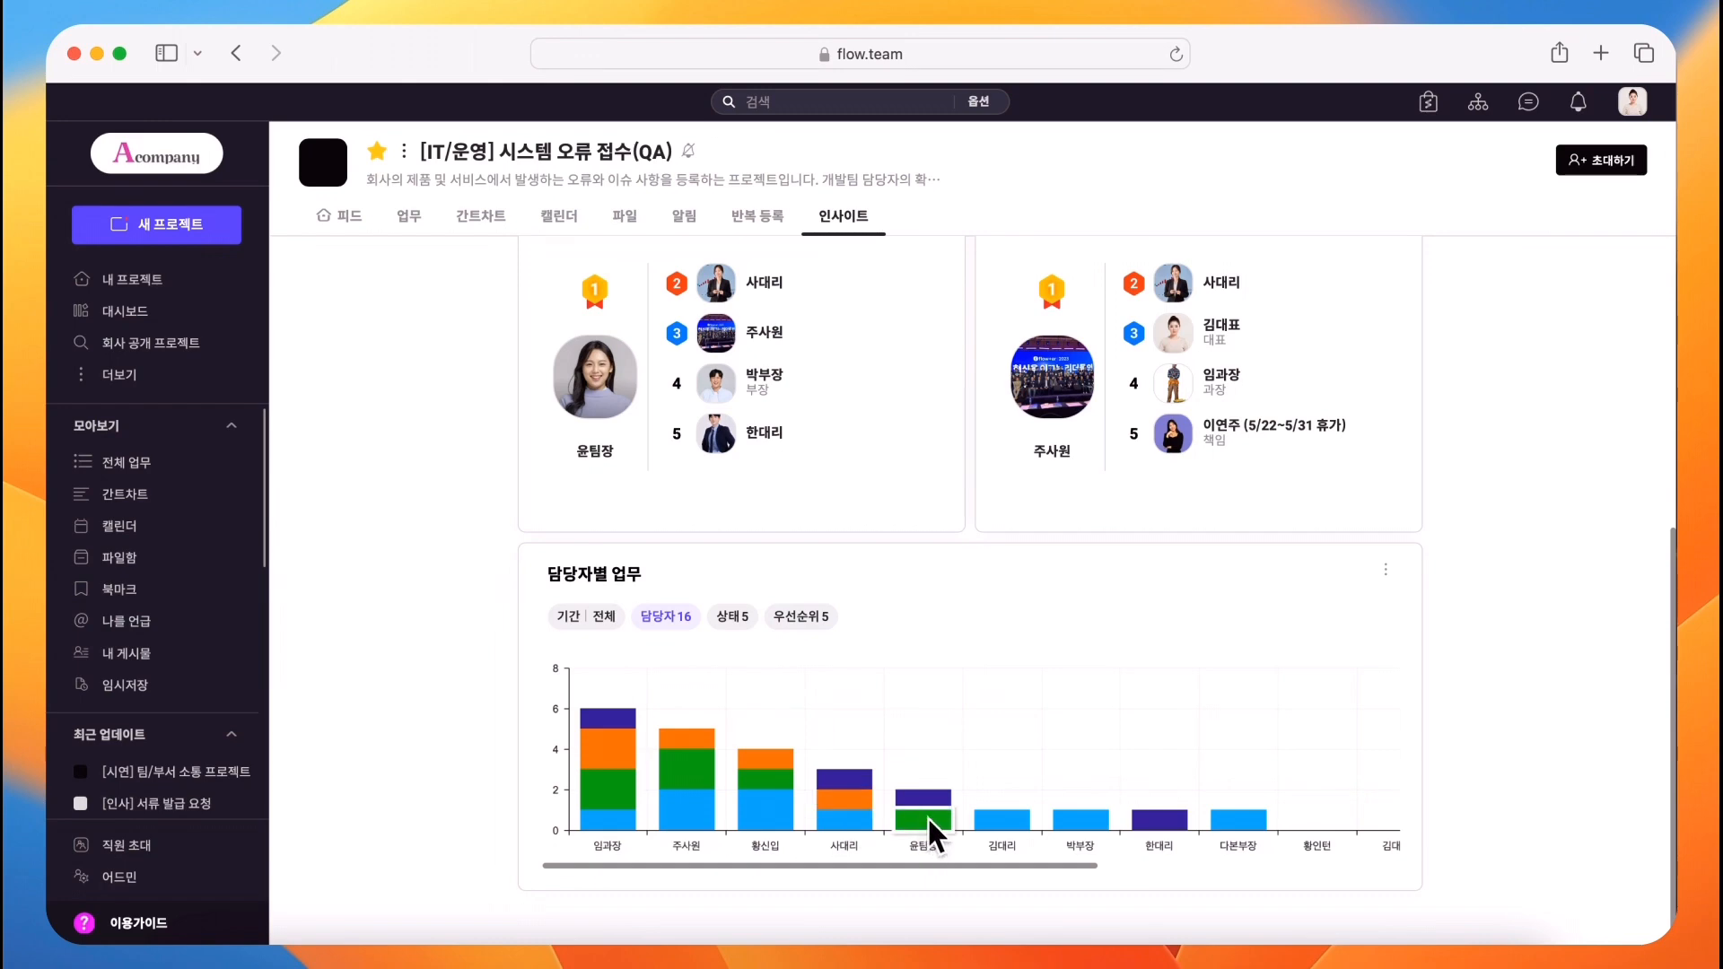
Start creating a second widget of the 담당자별 업무 type.
scroll(1140, 822, "up", 10)
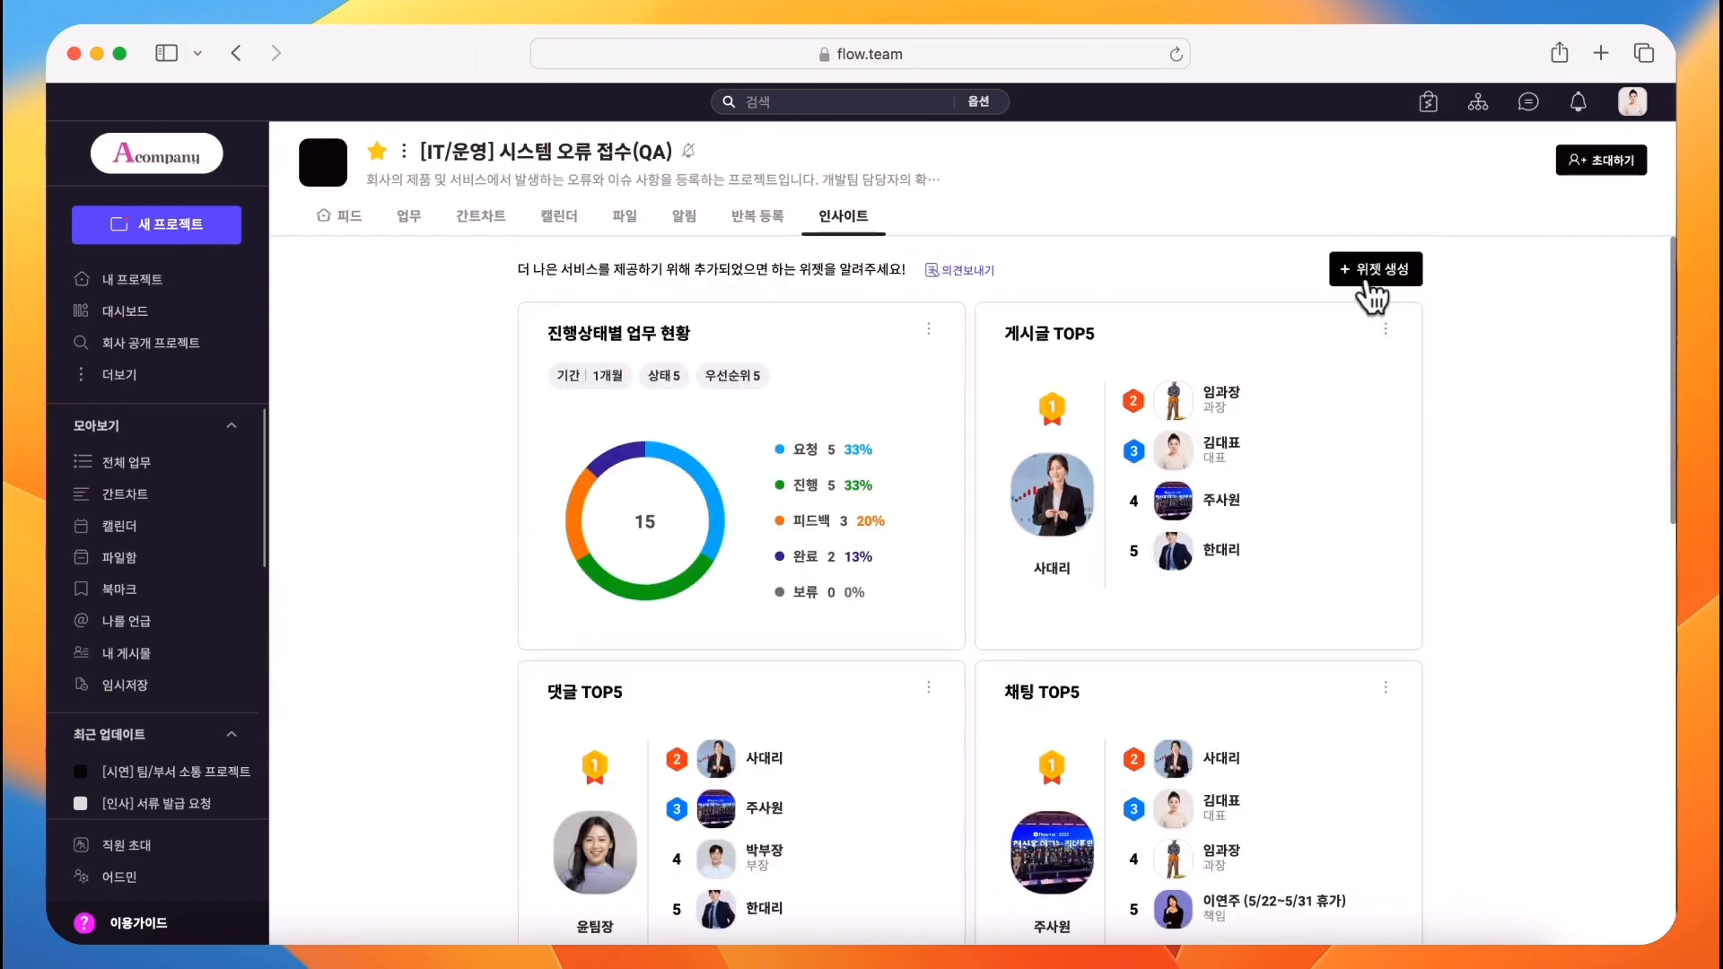
left_click(1368, 275)
left_click(590, 542)
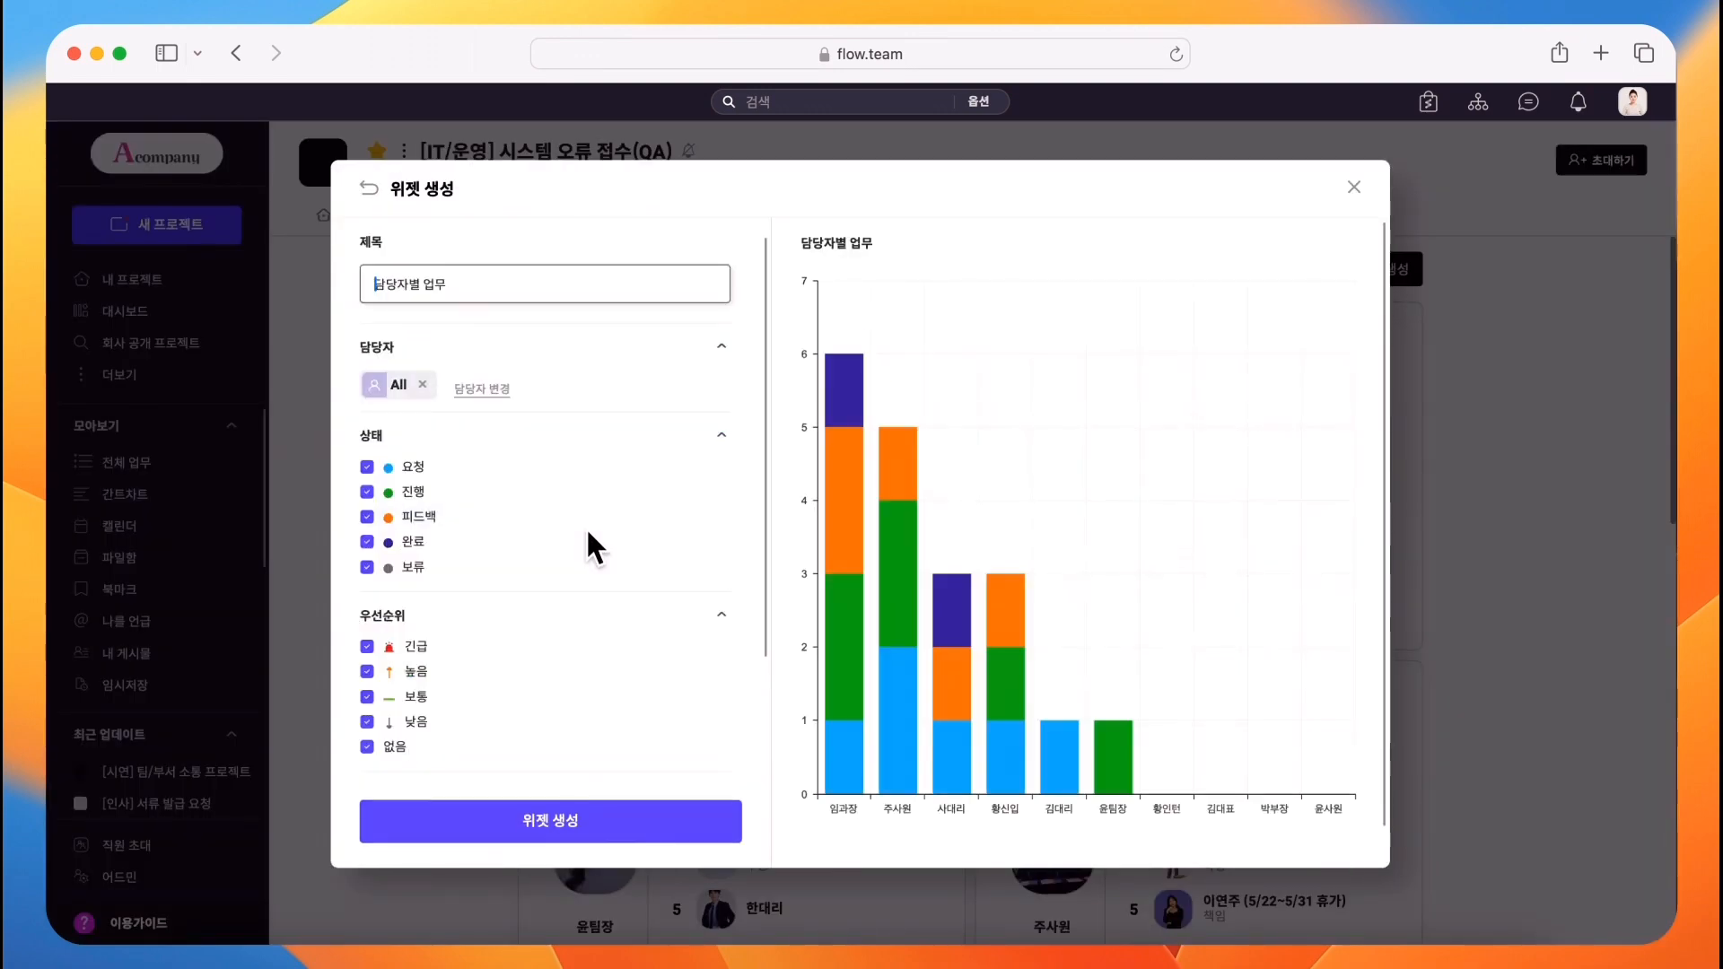
Replace the All assignee filter with only the R&D section chief (과장), found by name search.
left_click(421, 384)
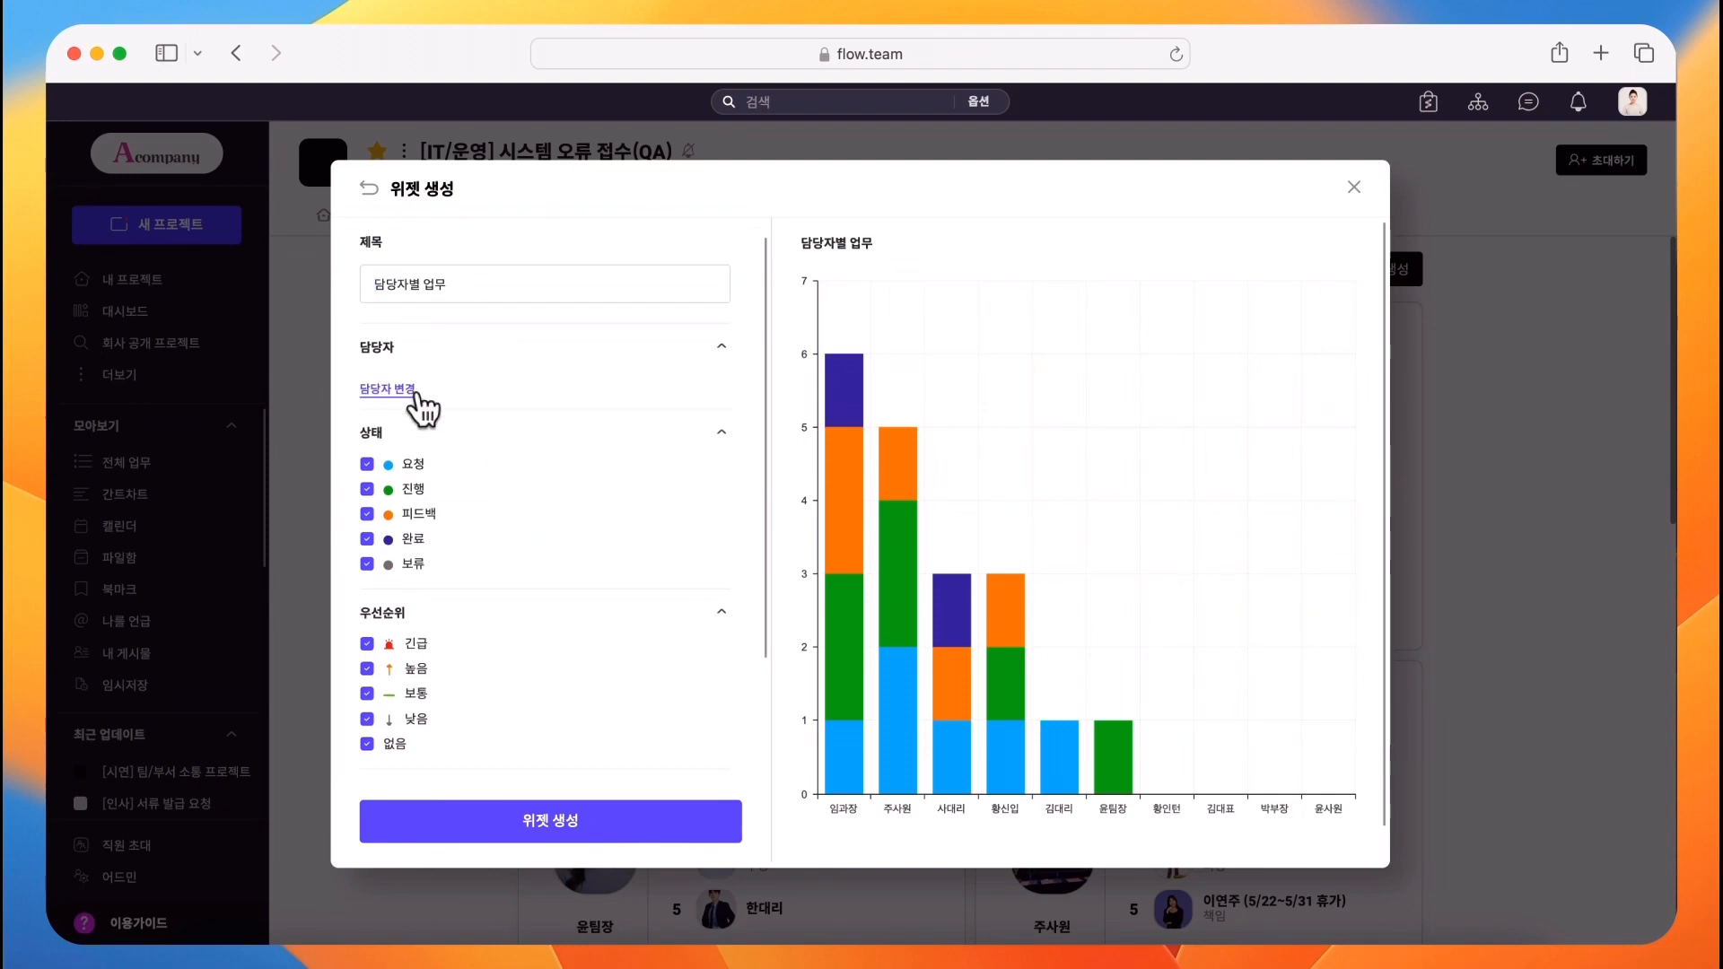
left_click(395, 390)
type("이ㅁ기")
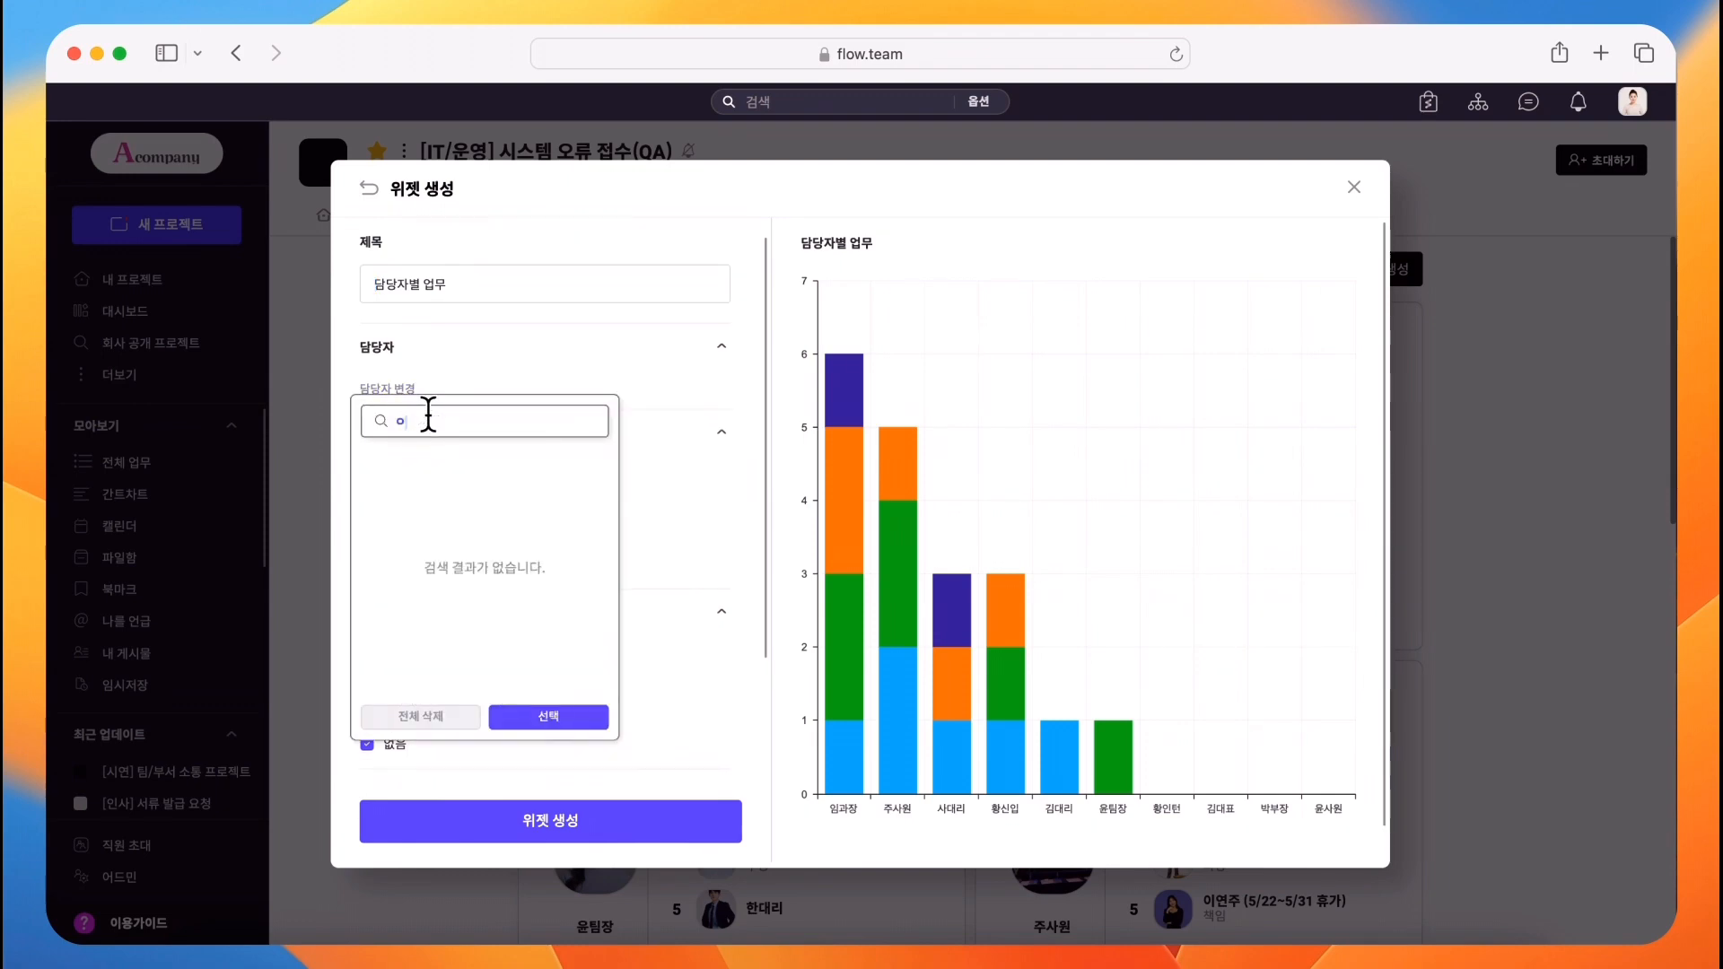
type("ㅇ")
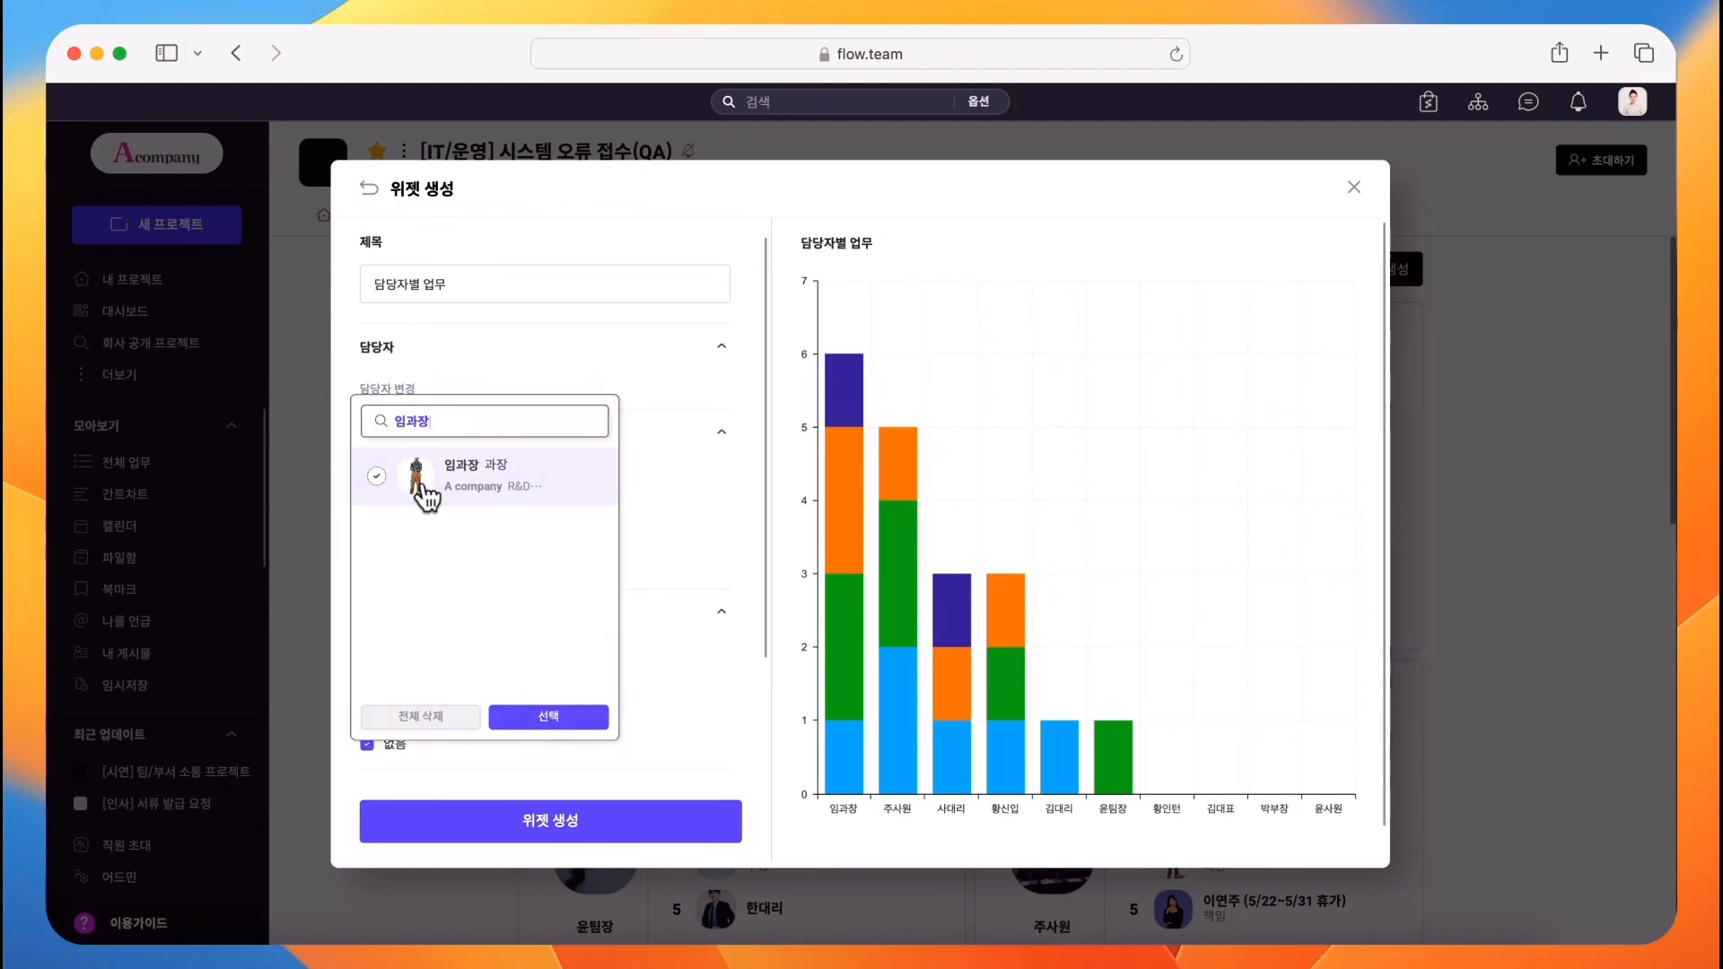
left_click(415, 484)
left_click(588, 716)
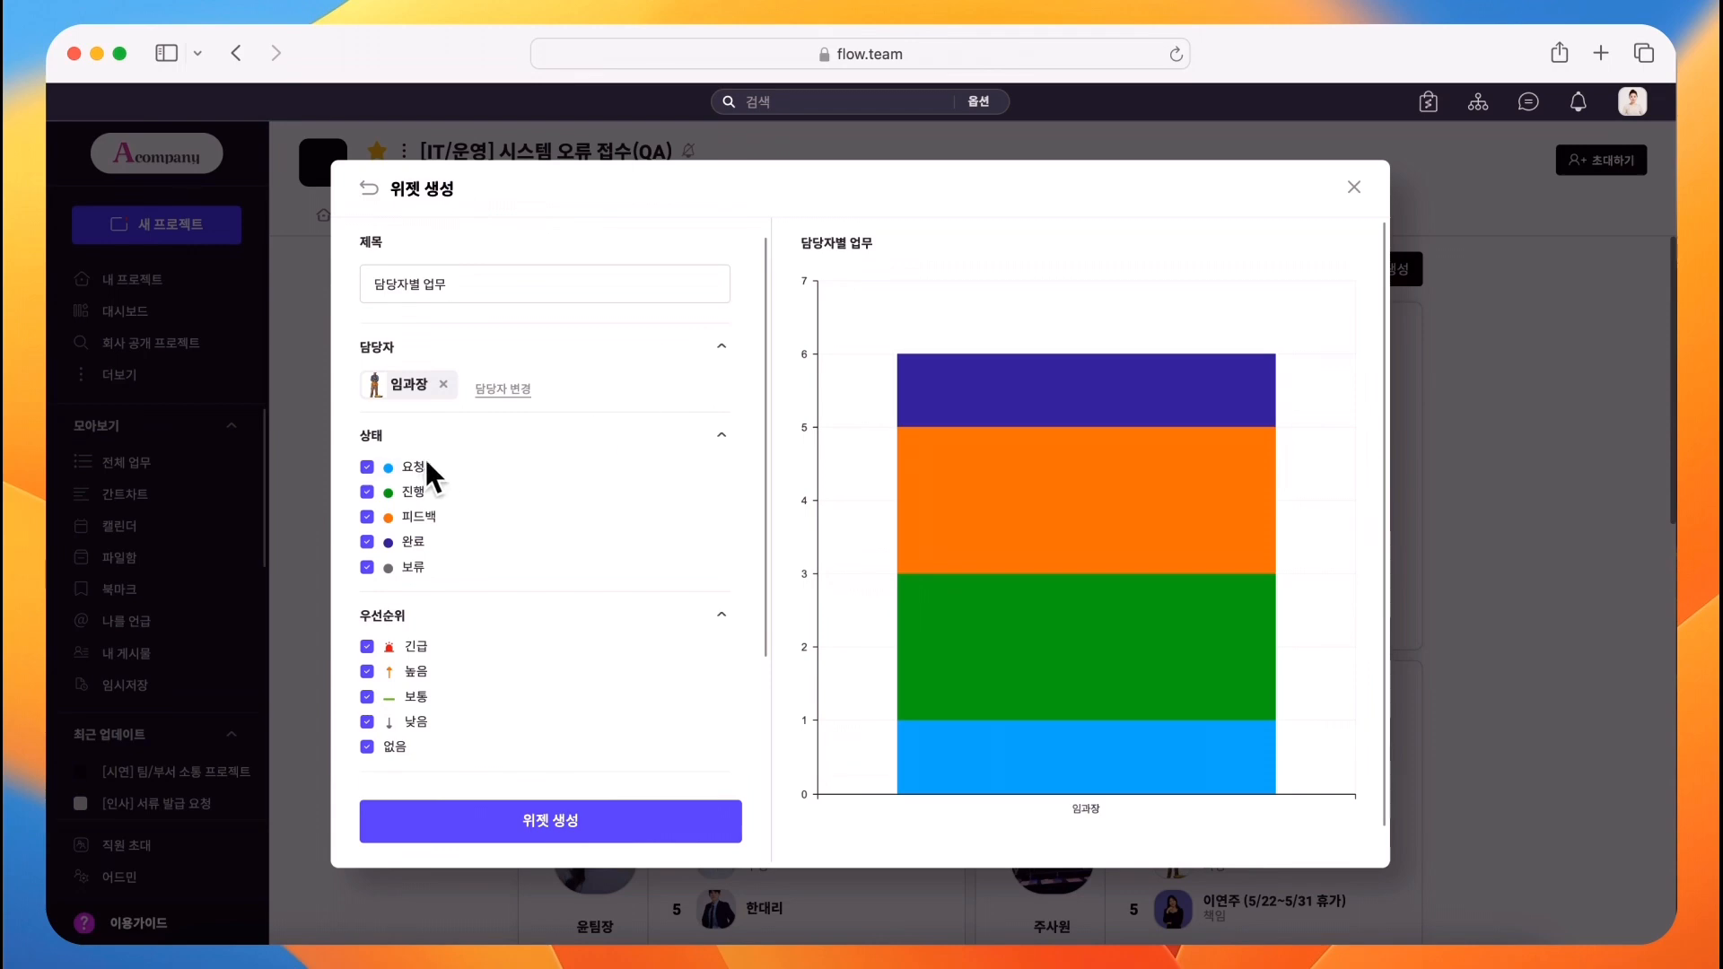
Set a custom registration-date period from 2024-04-01 to 2024-04-30 for the widget.
scroll(492, 558, "down", 5)
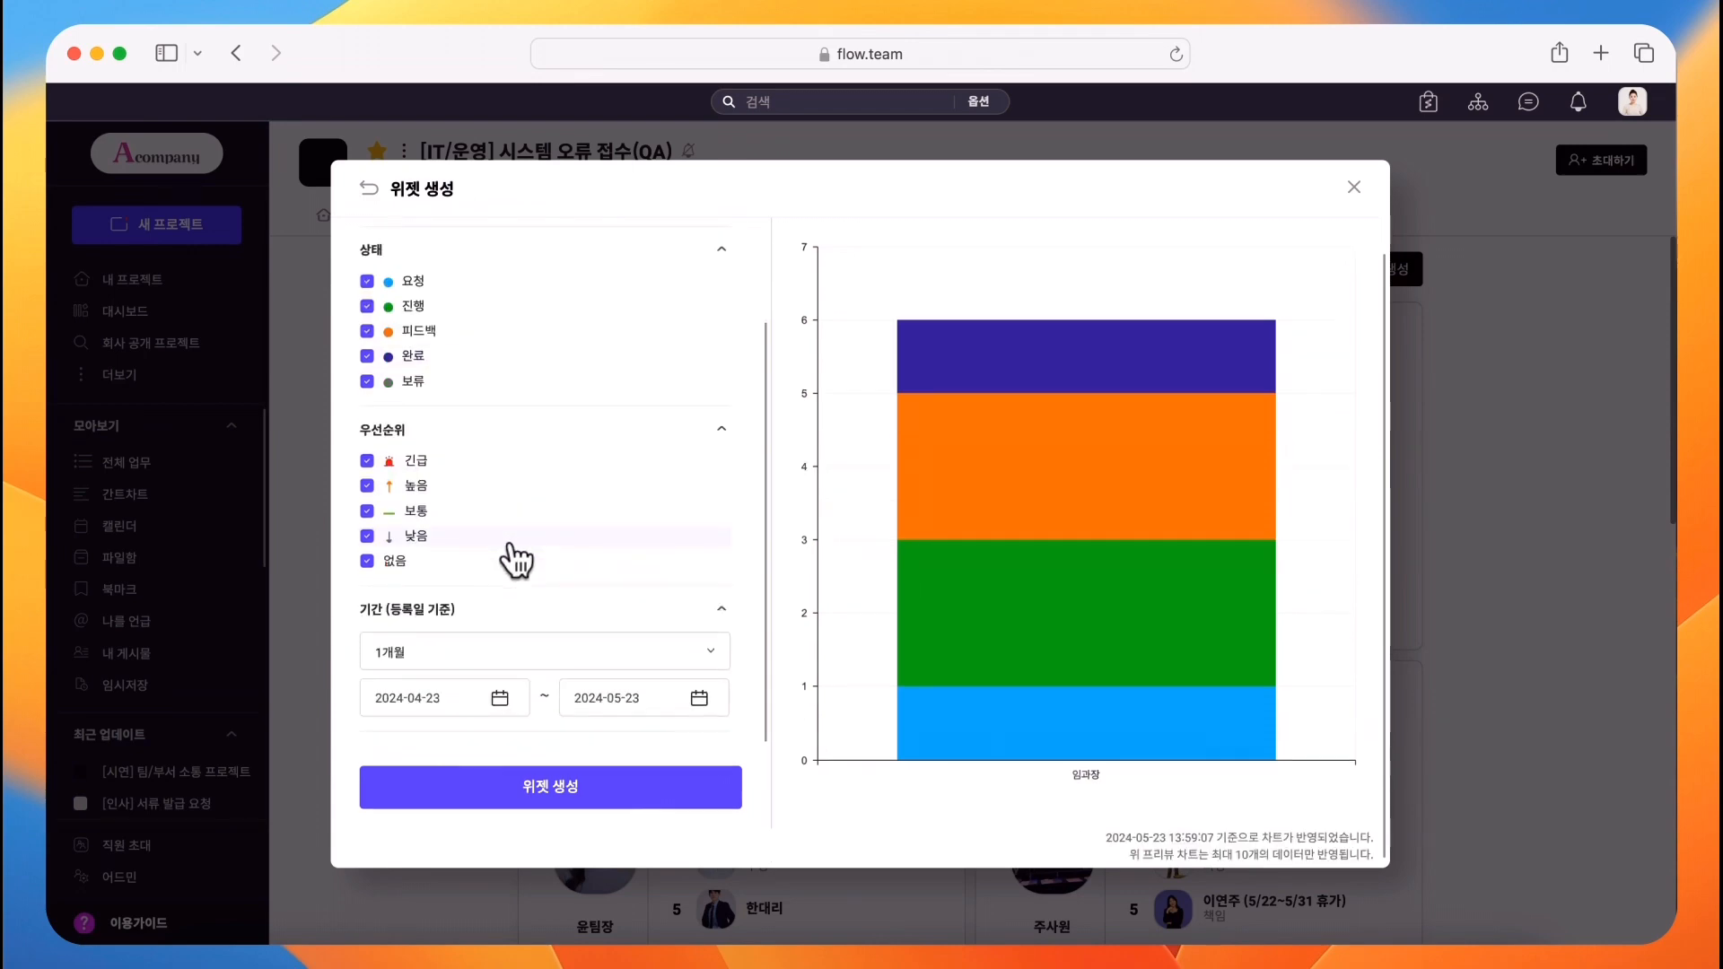
left_click(500, 698)
left_click(421, 785)
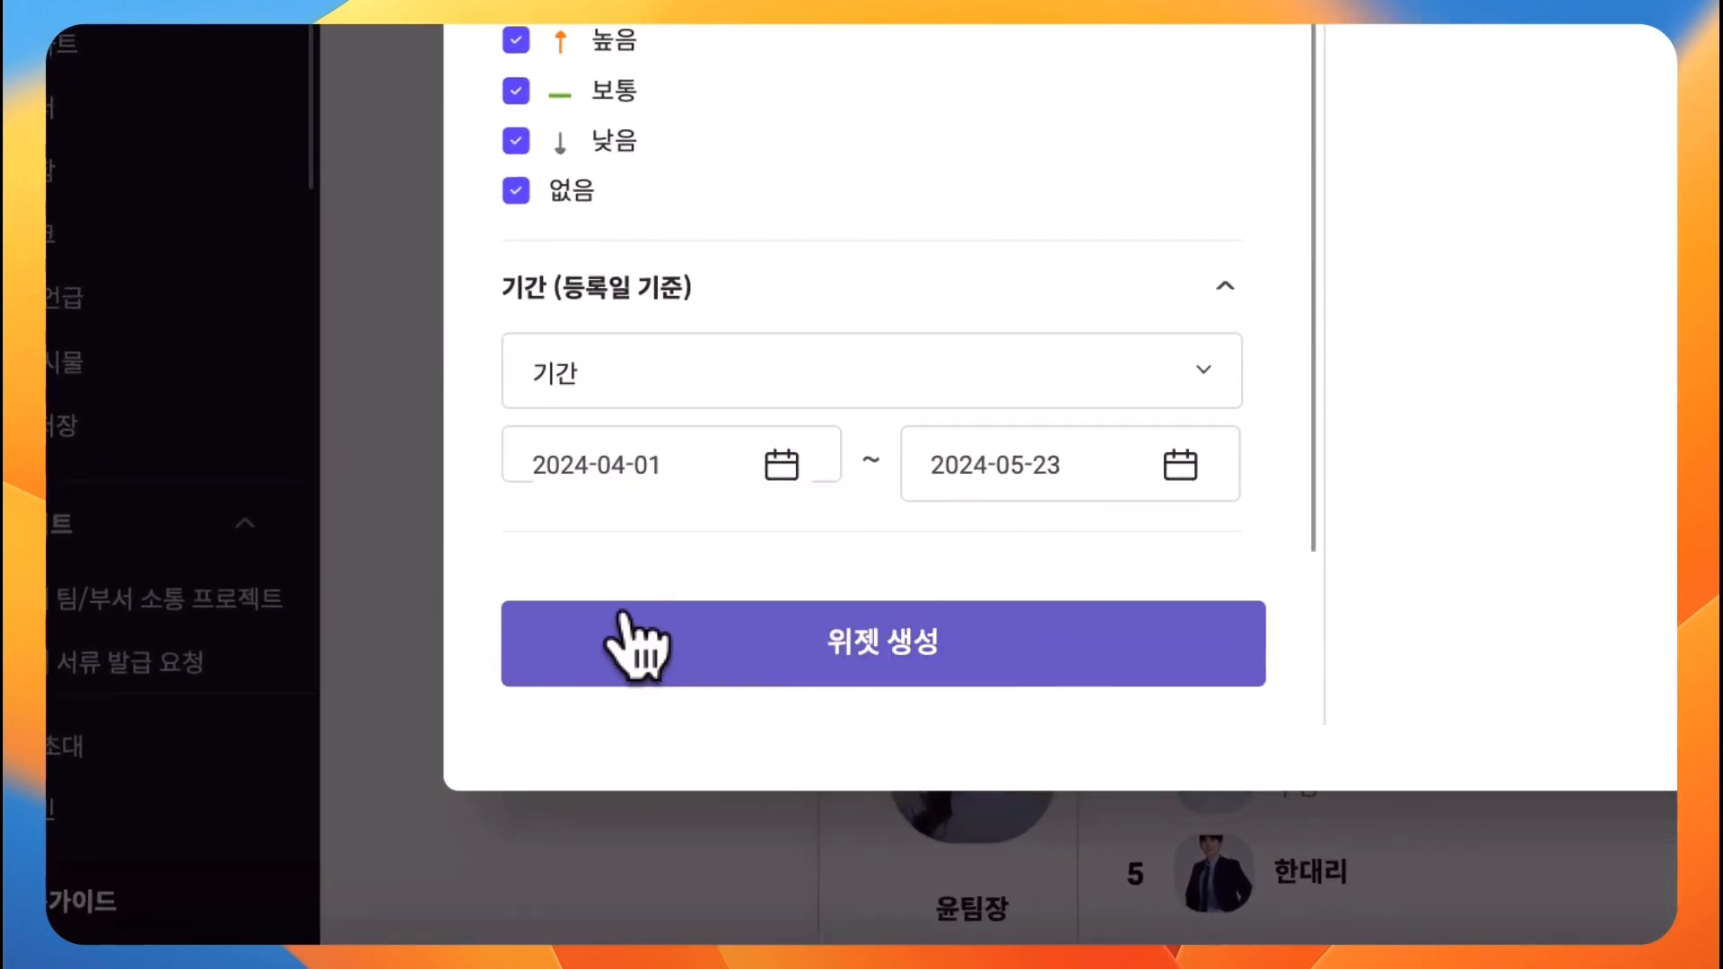
left_click(1181, 466)
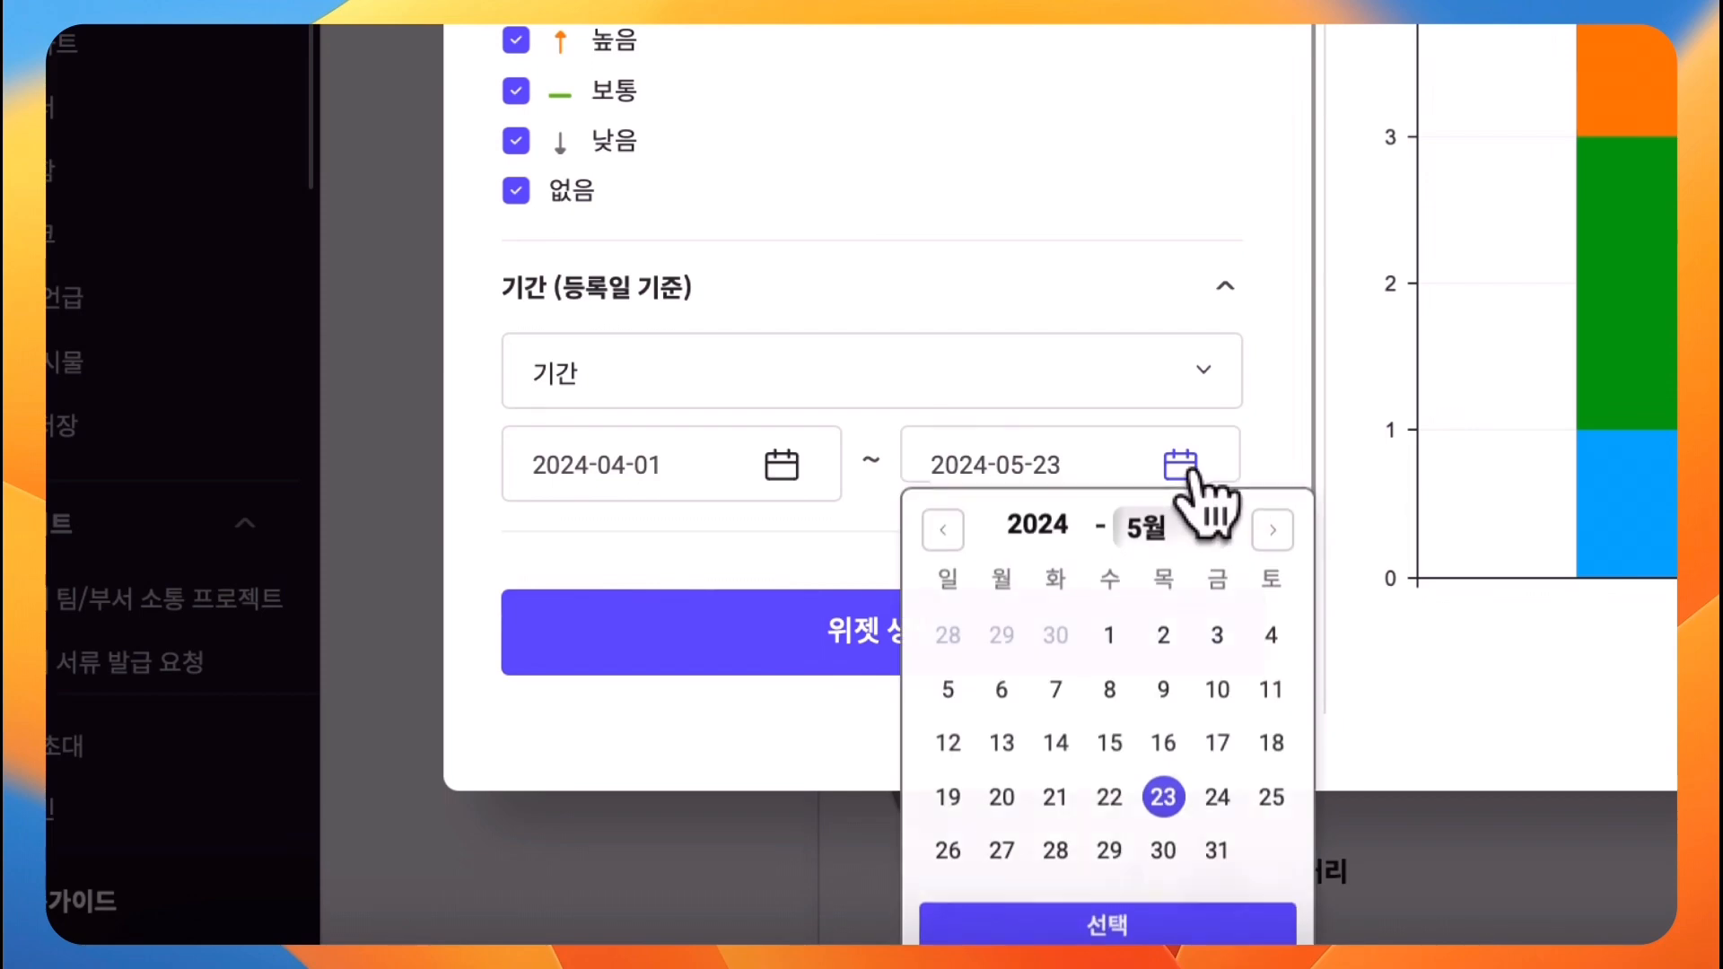
left_click(1197, 531)
left_click(1166, 484)
left_click(1057, 851)
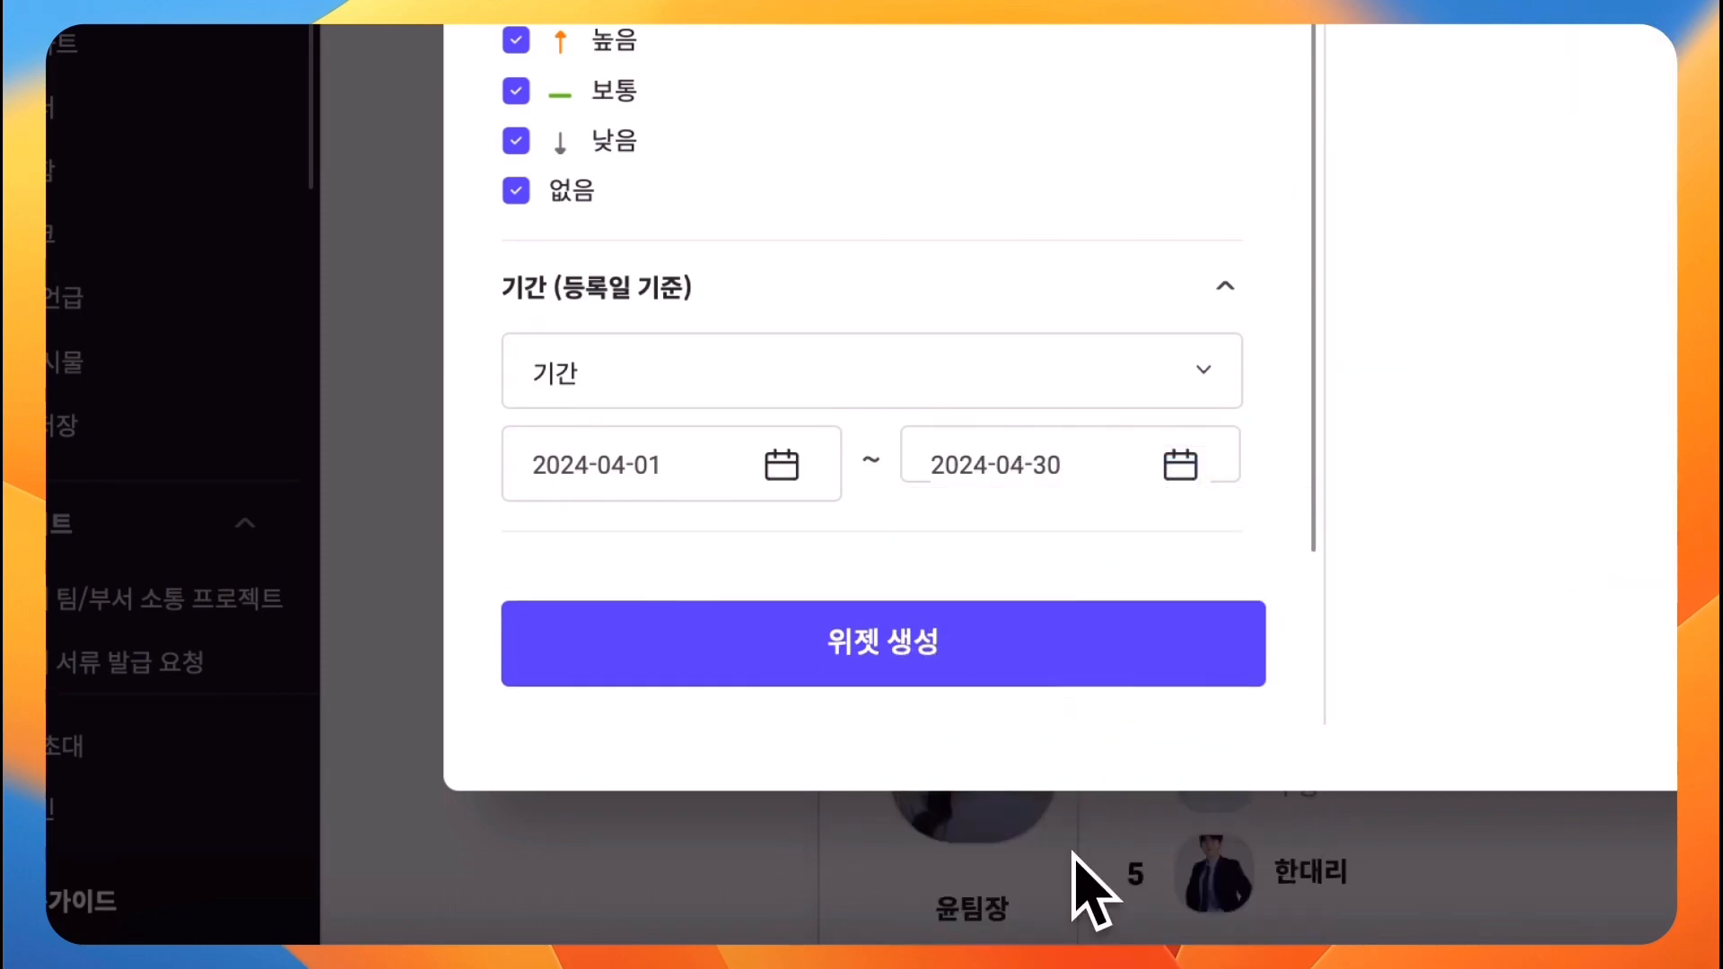
Retitle the widget with the section chief's name followed by "의 4월 업무 리포트".
scroll(1047, 368, "up", 8)
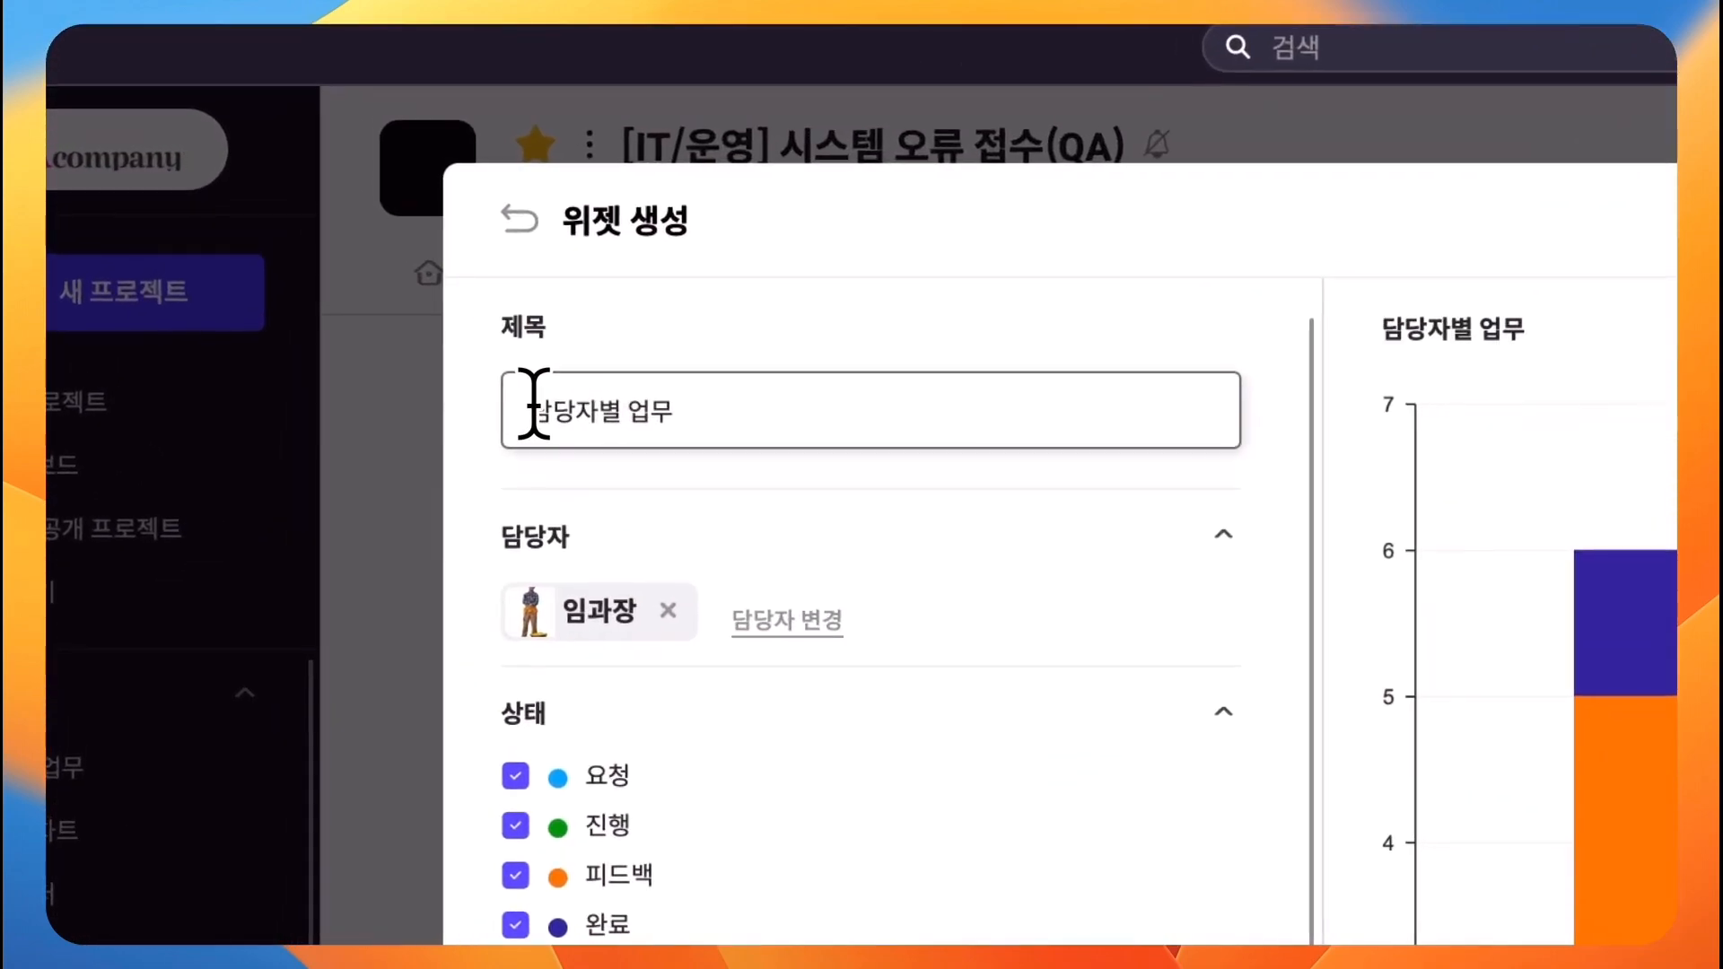
key("super+a")
type("임")
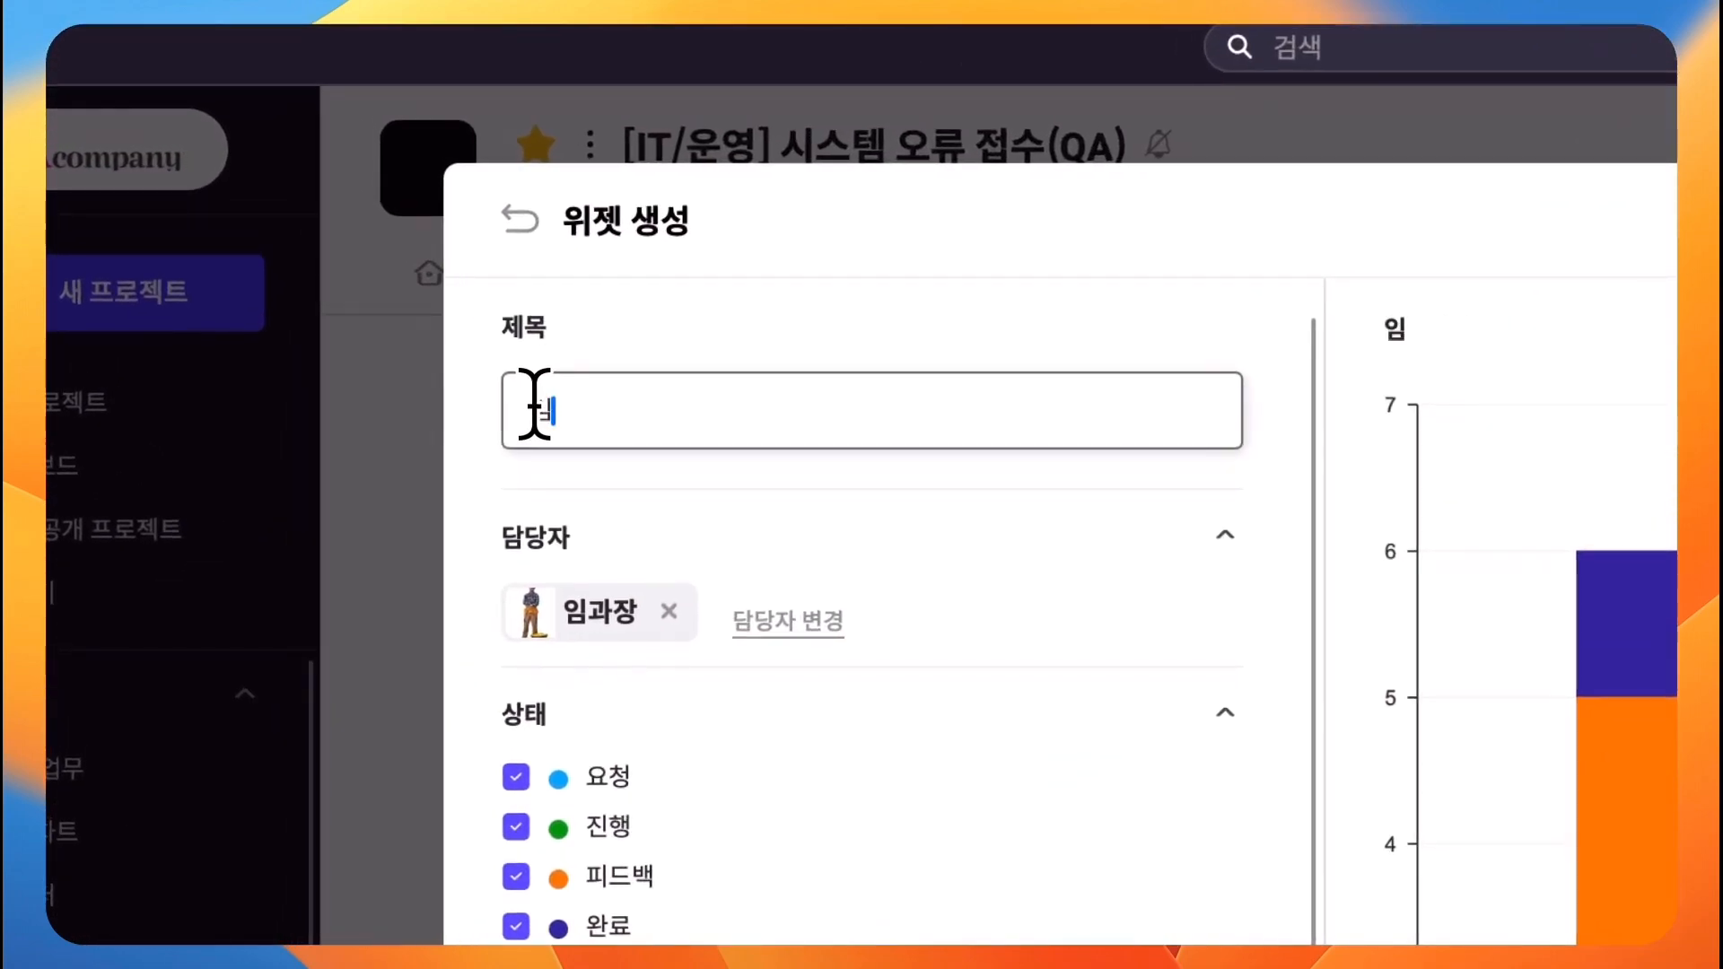
type("괒장의 4월 업무")
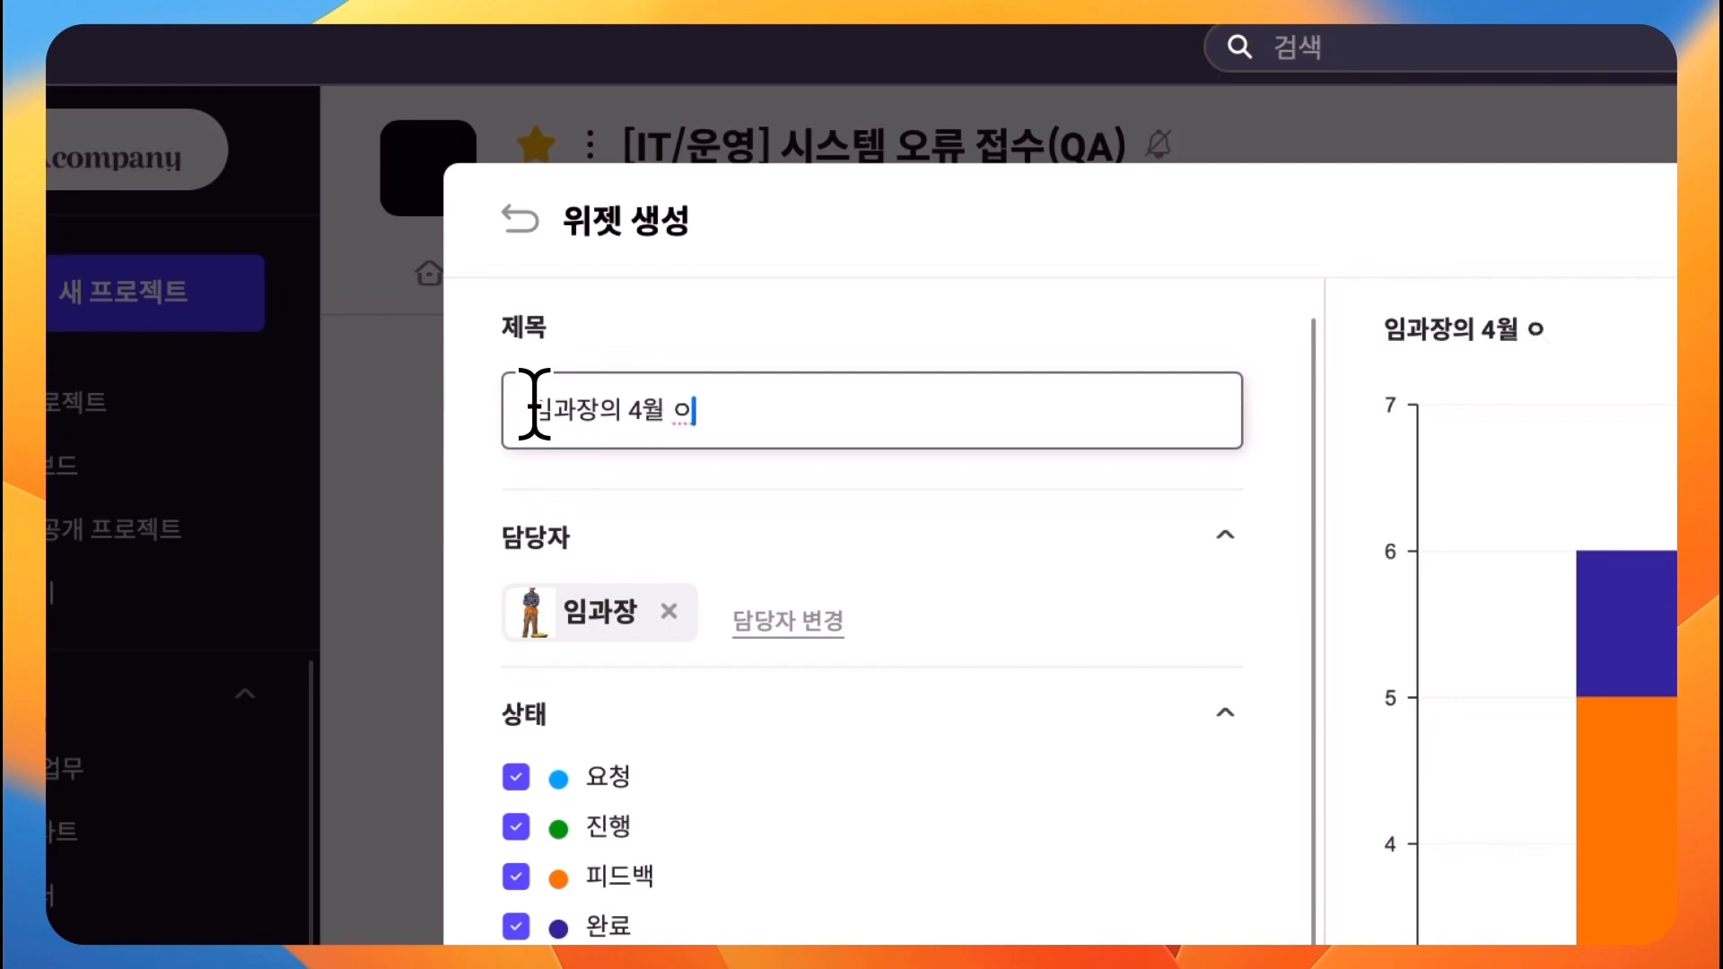
type(" 리포트")
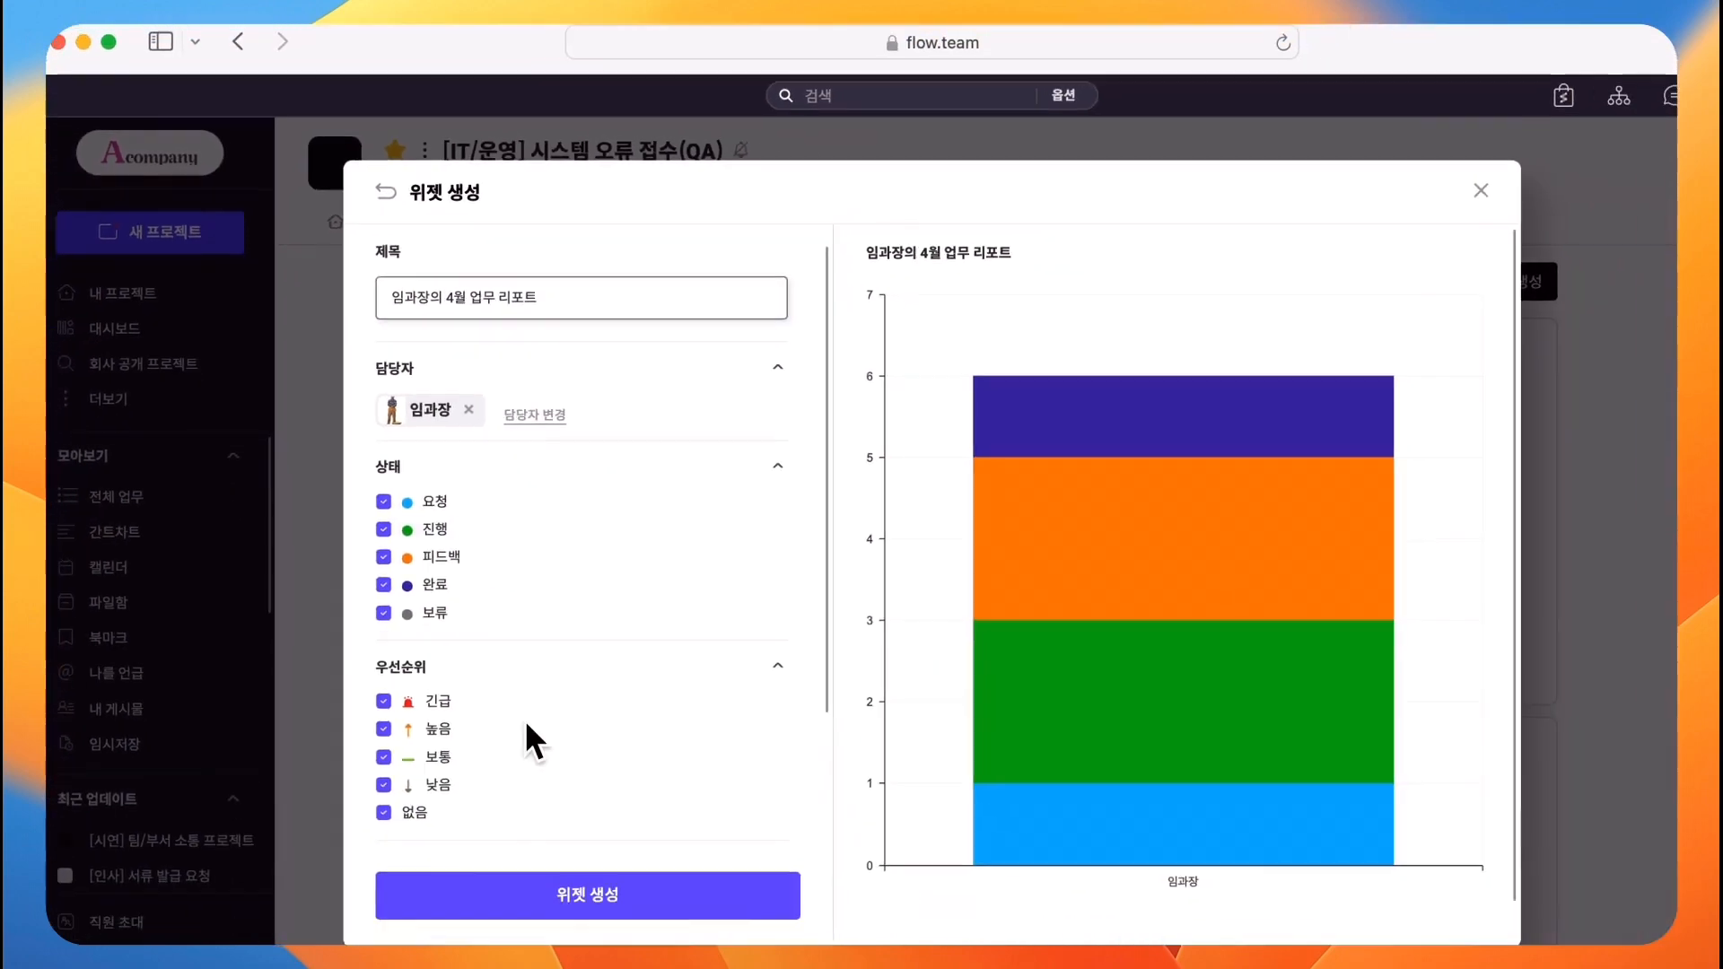
Create the April report widget, confirm it, and review its applied statuses and chart breakdown.
left_click(512, 830)
left_click(964, 549)
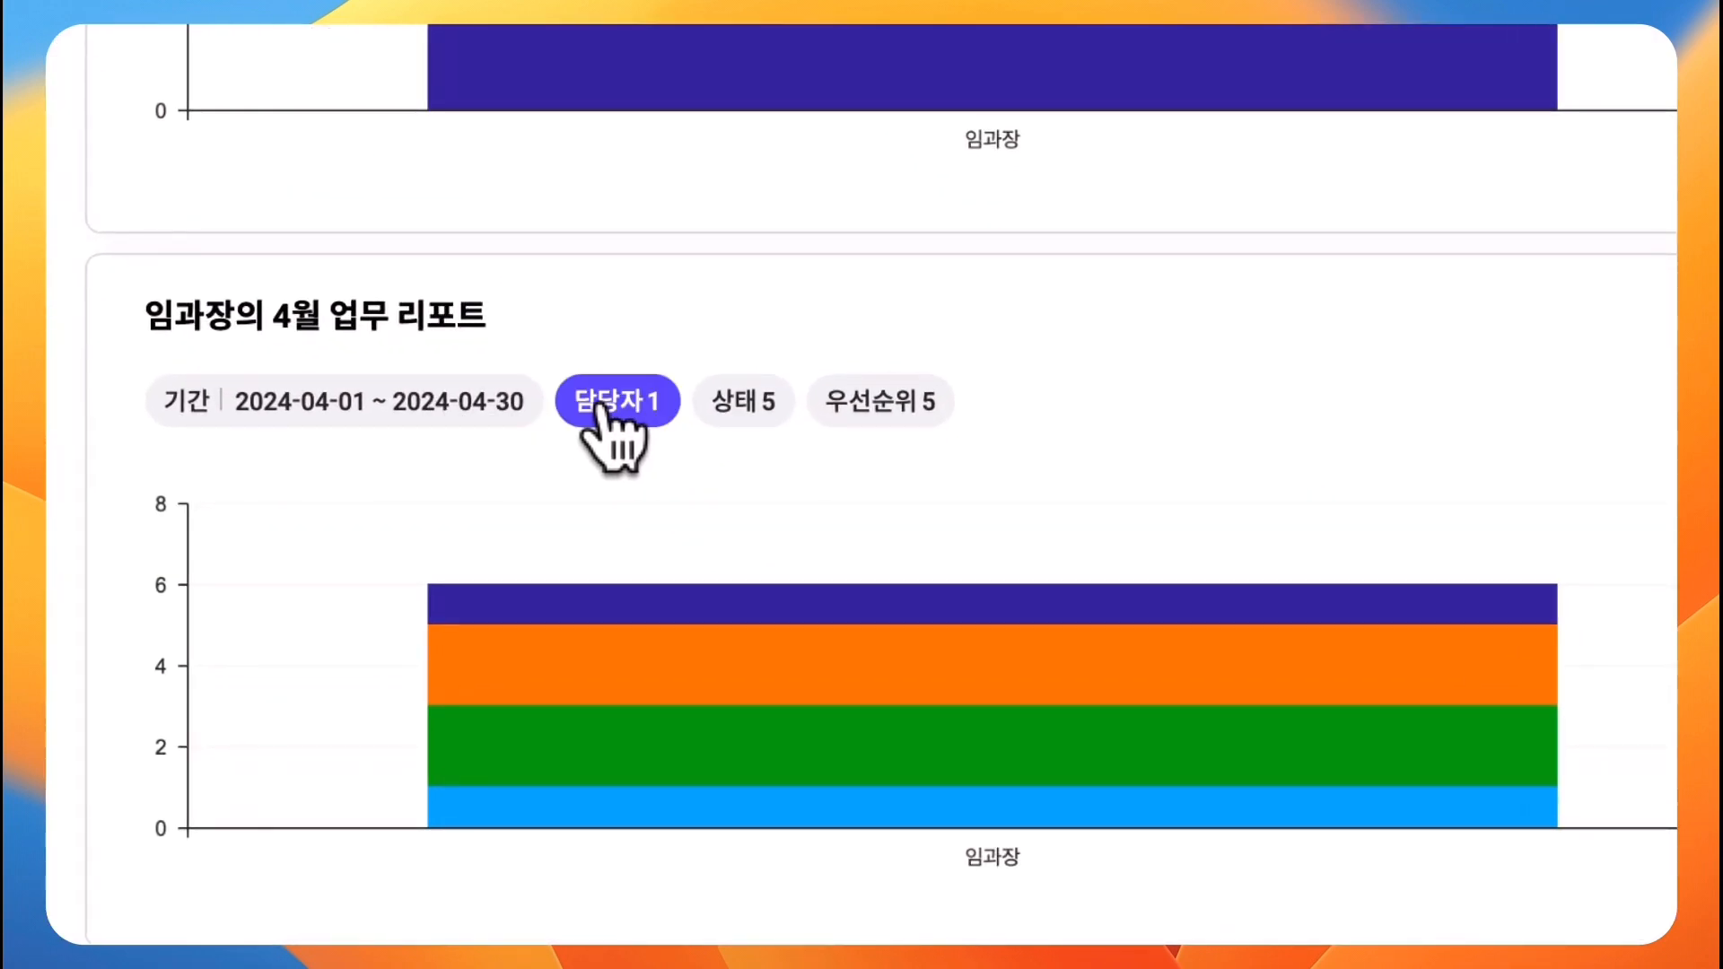
mouse_move(742, 404)
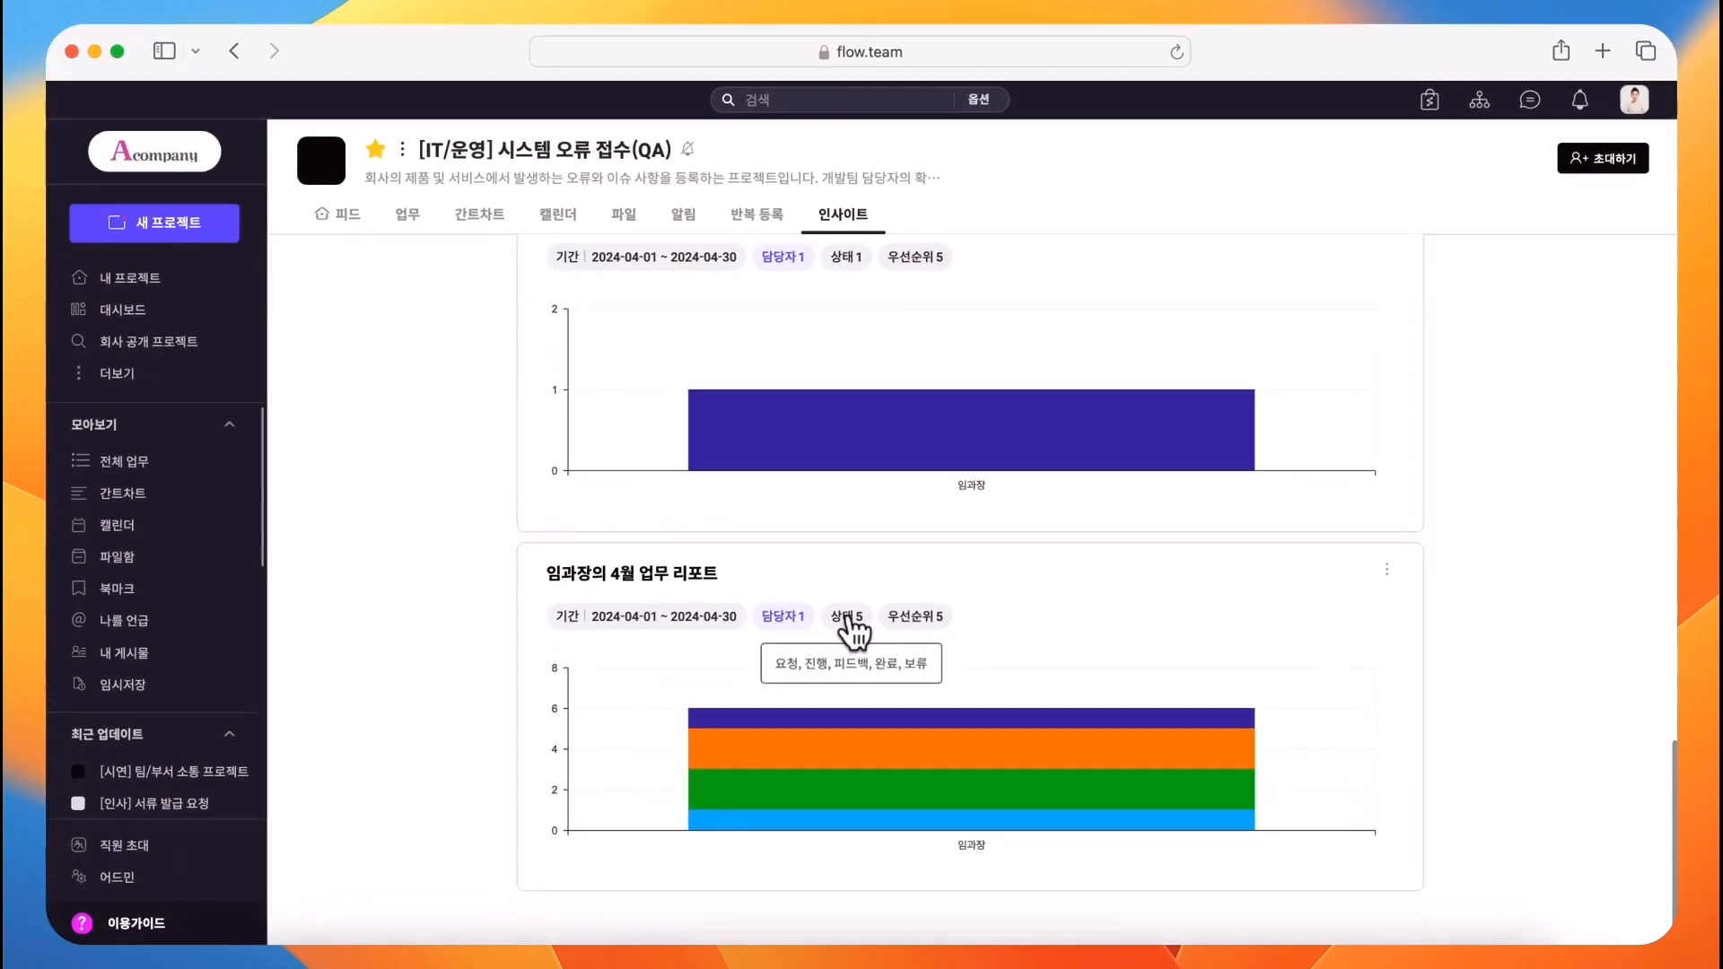
mouse_move(1053, 817)
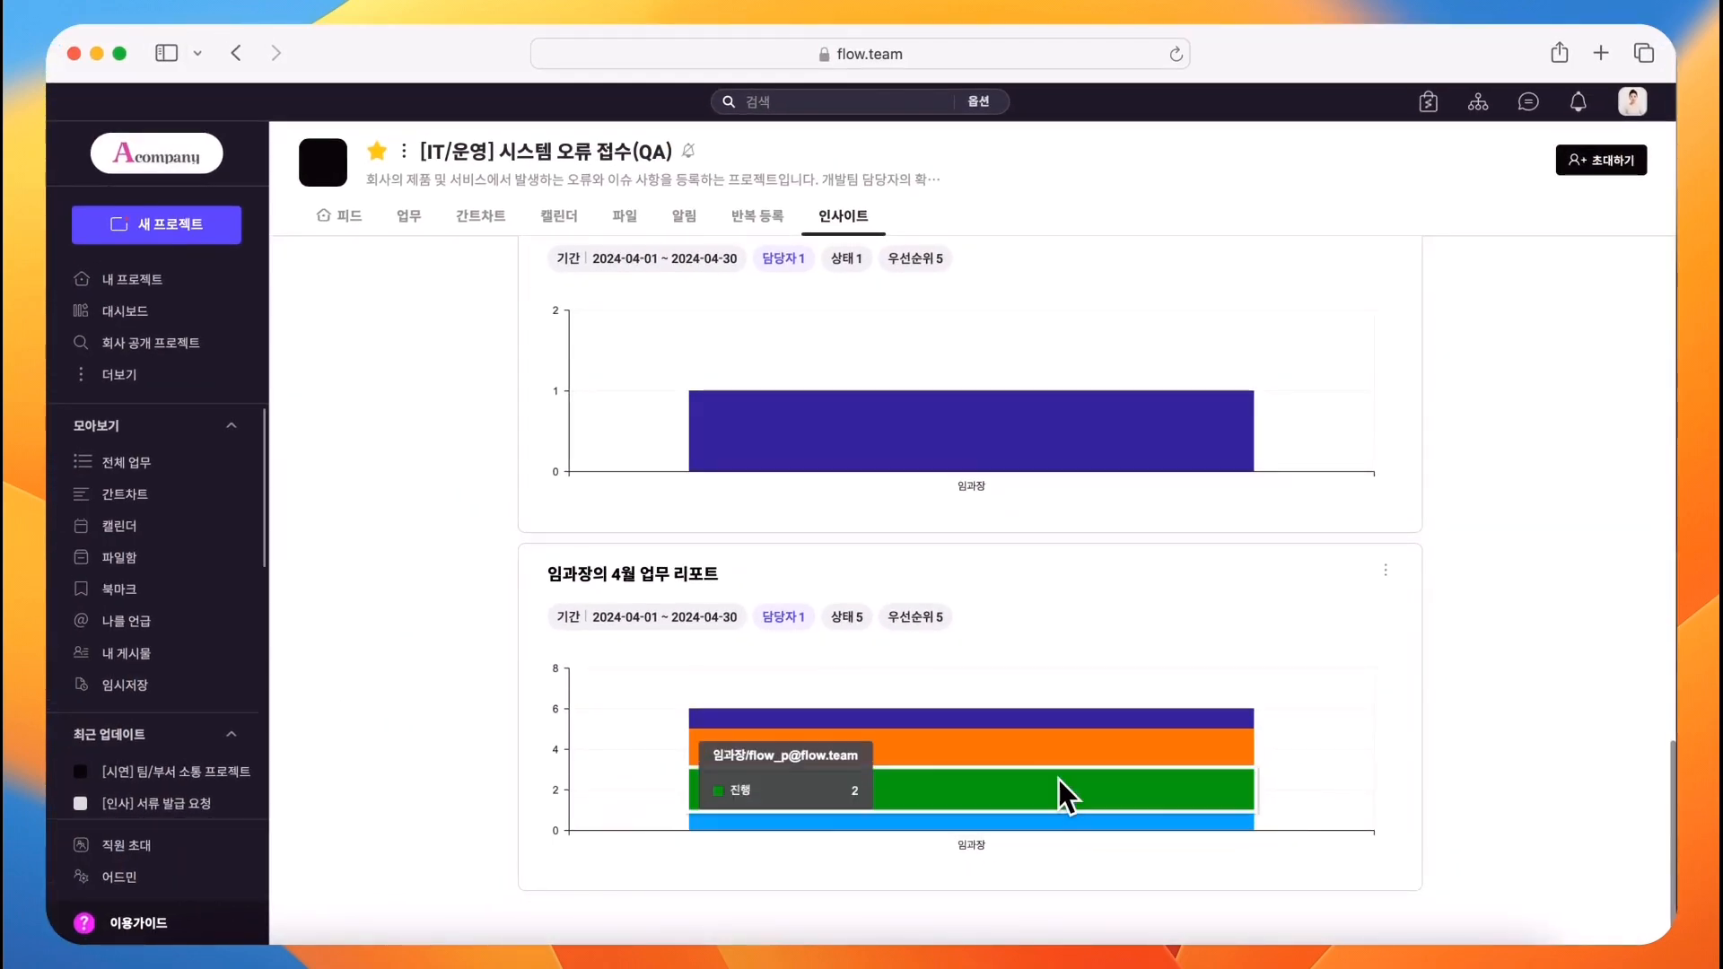
Start creating a 담당자별 마감일 지난 업무 건수 widget for overdue tasks by assignee.
scroll(1066, 737, "up", 15)
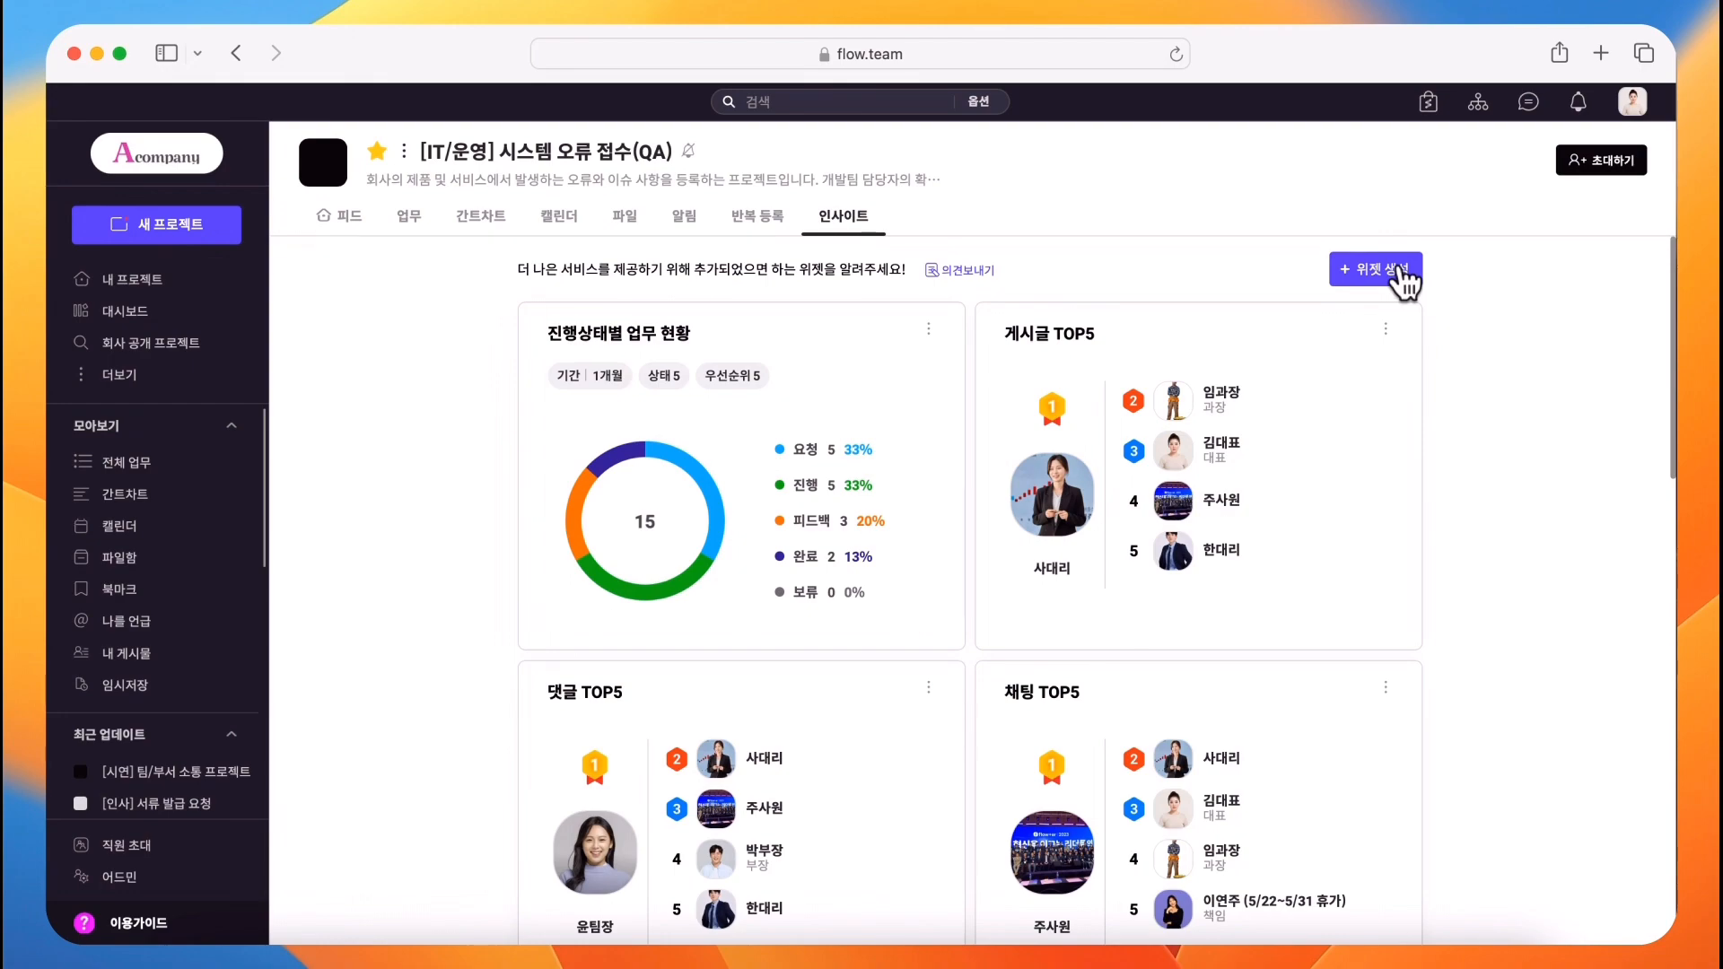
left_click(1401, 272)
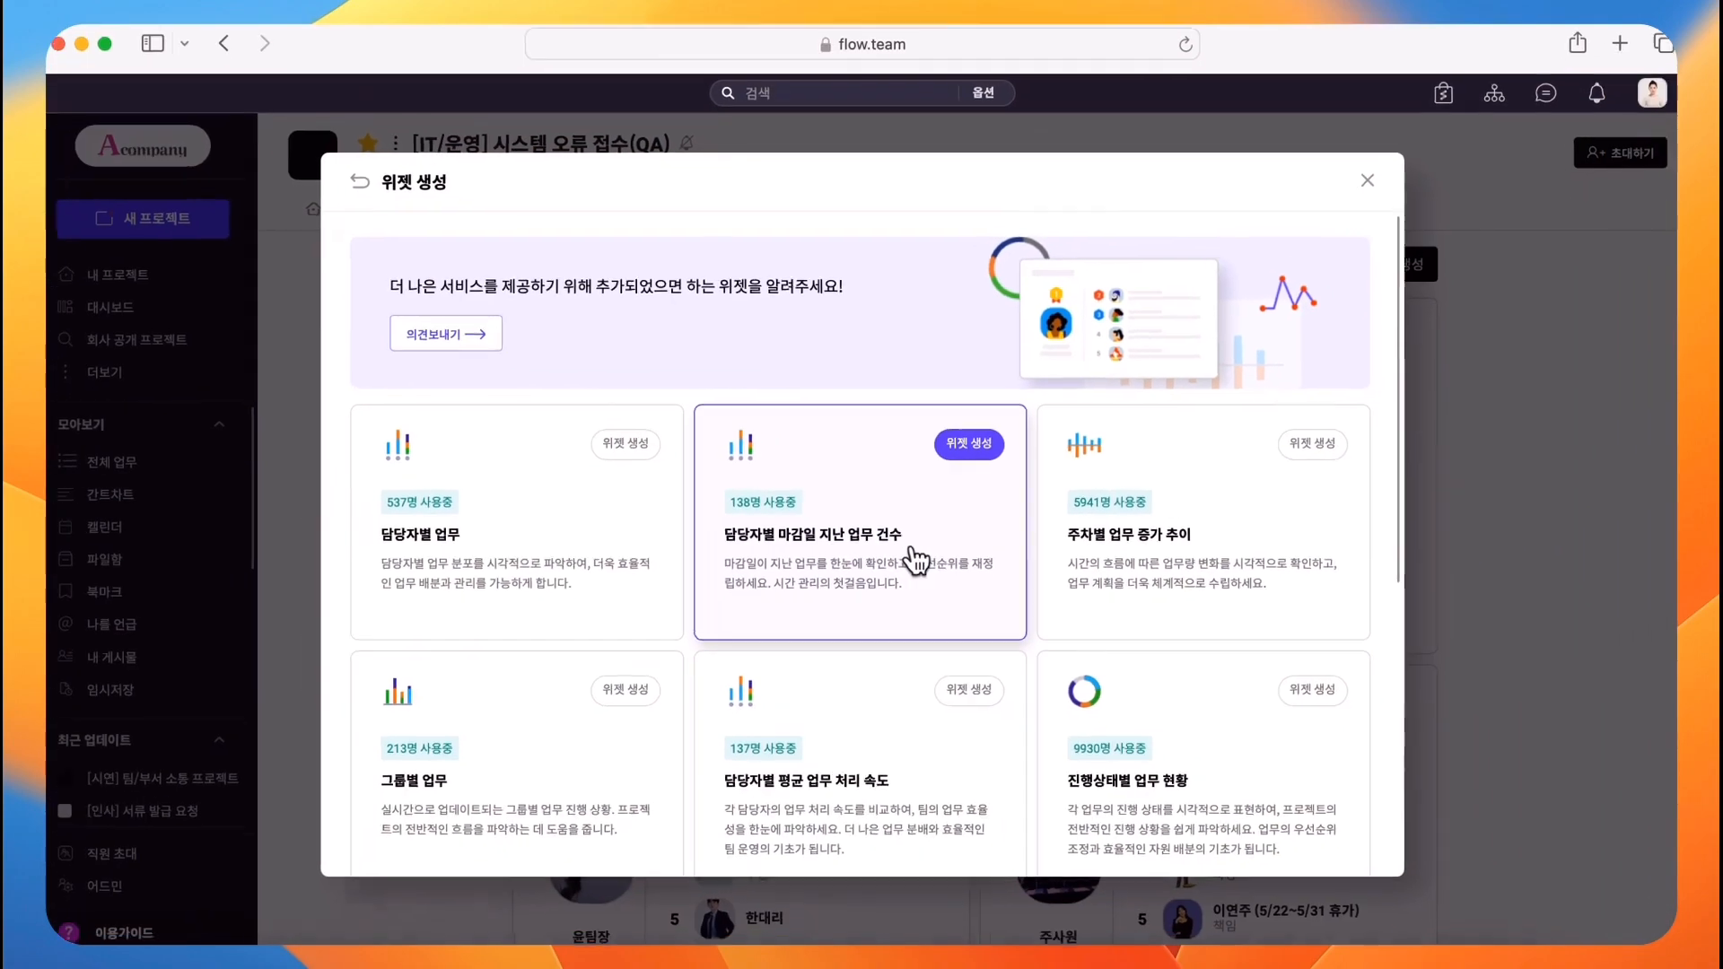
left_click(911, 549)
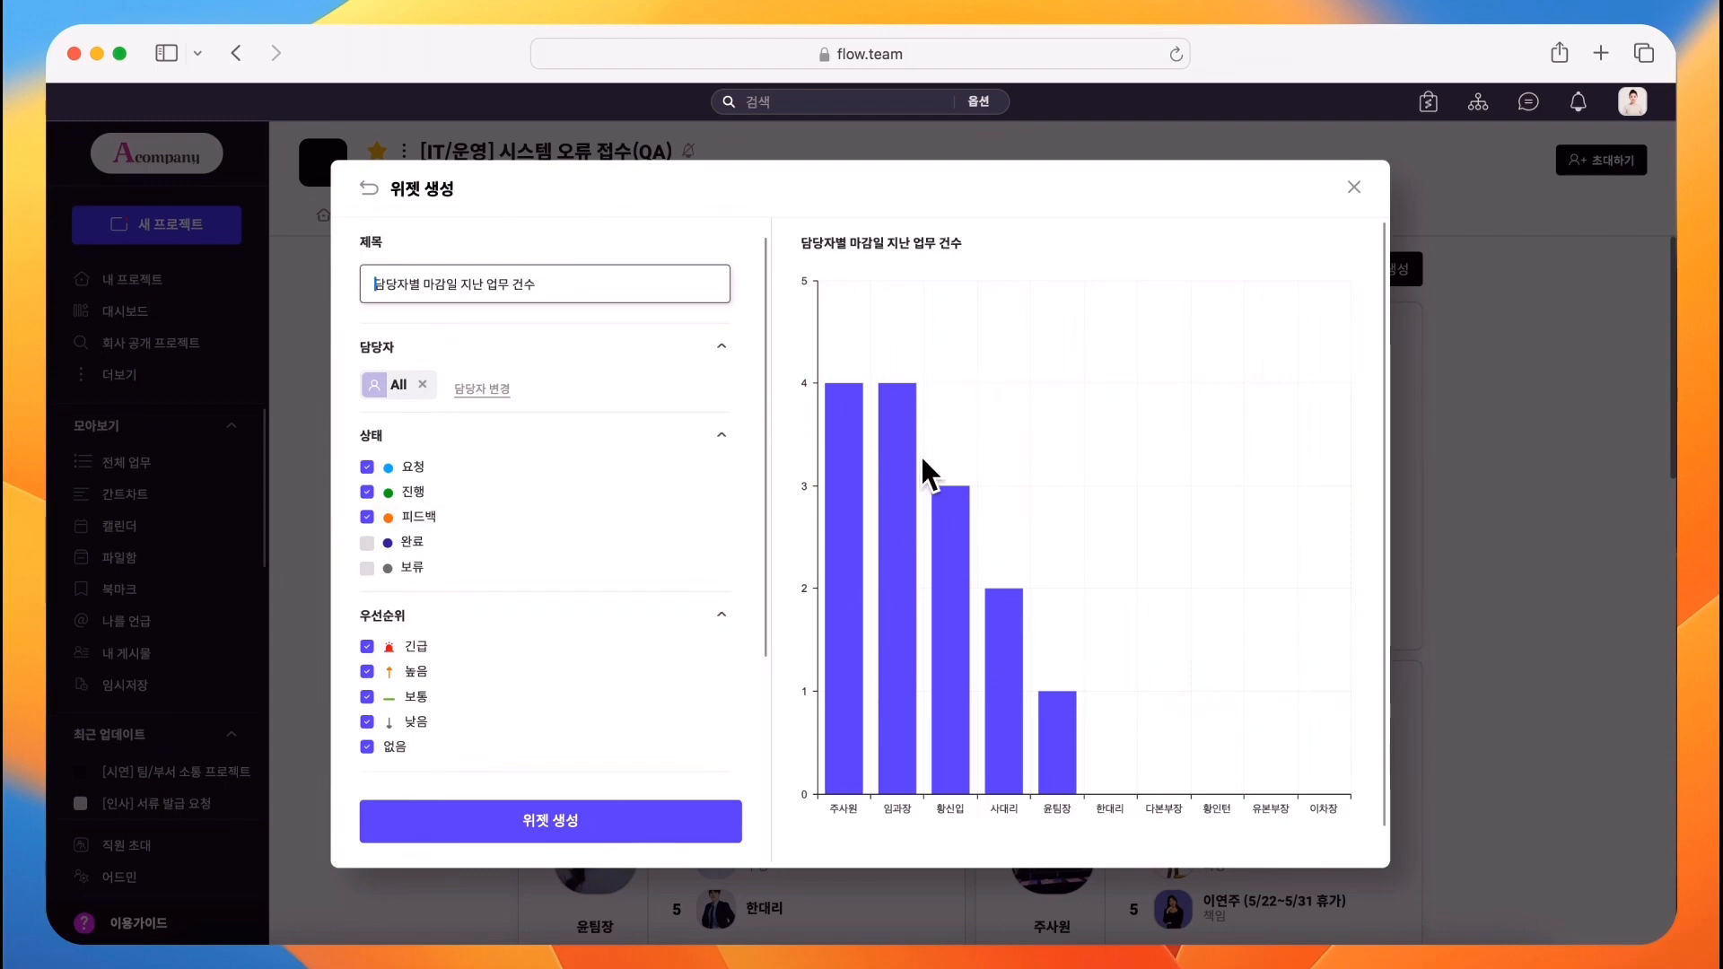
Choose the 1개월 registration-date period for the overdue-task widget, then create and confirm it.
mouse_move(915, 454)
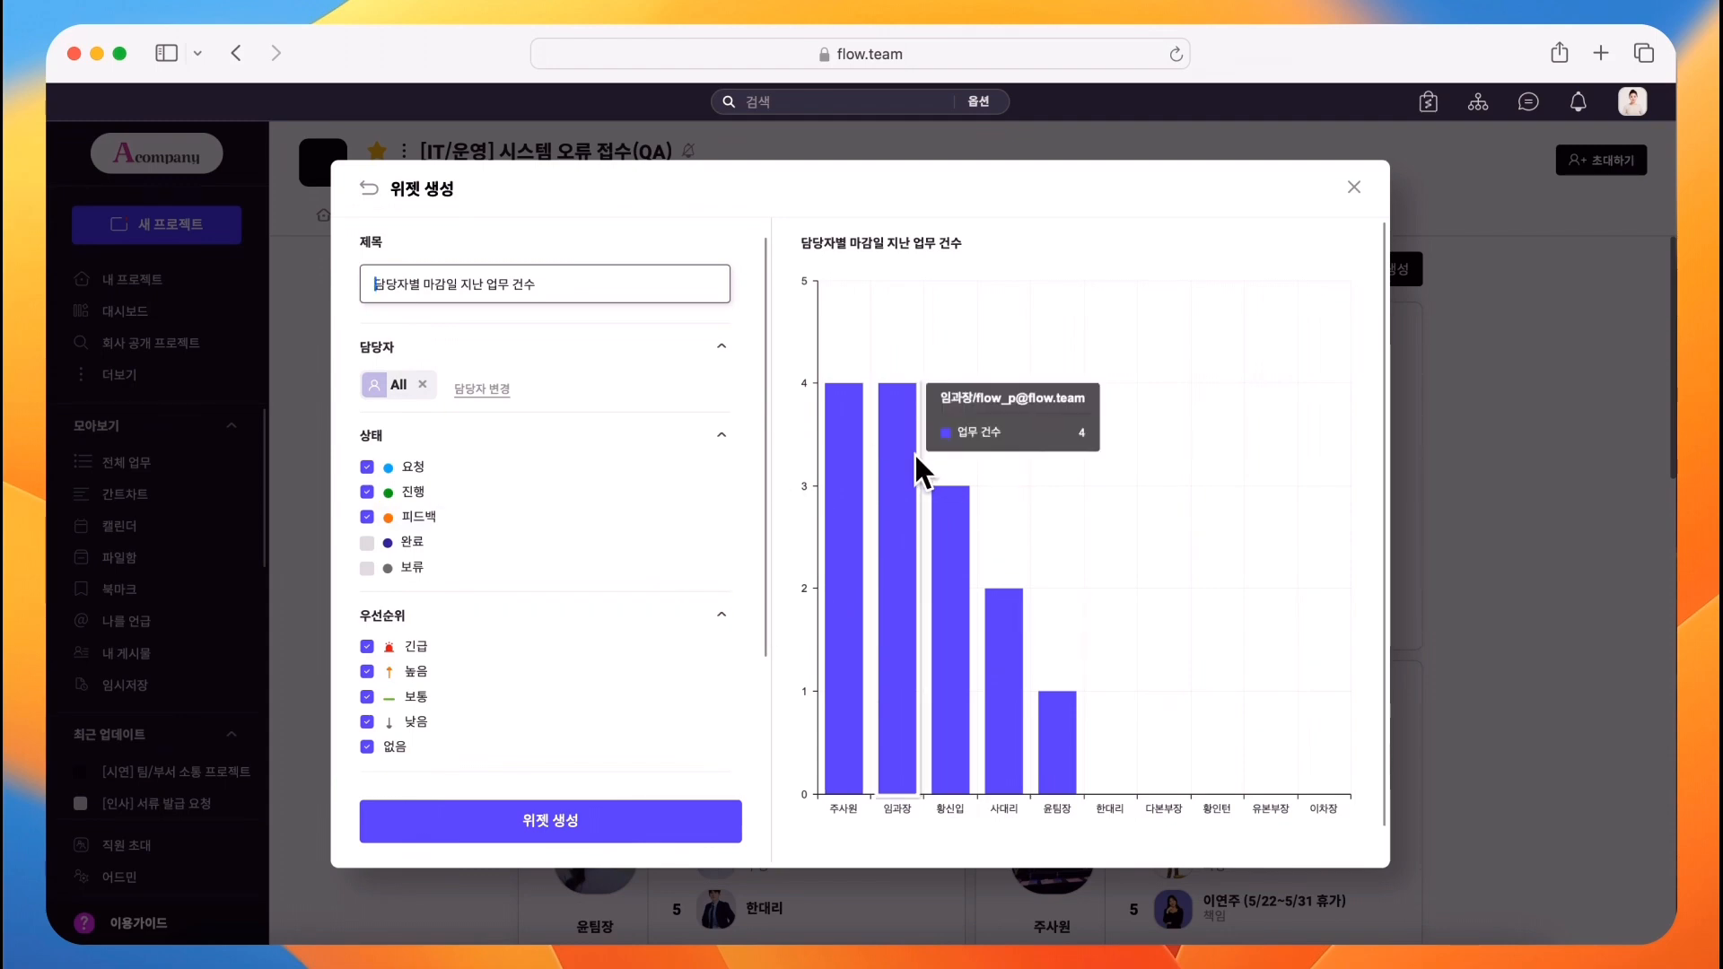
mouse_move(1054, 705)
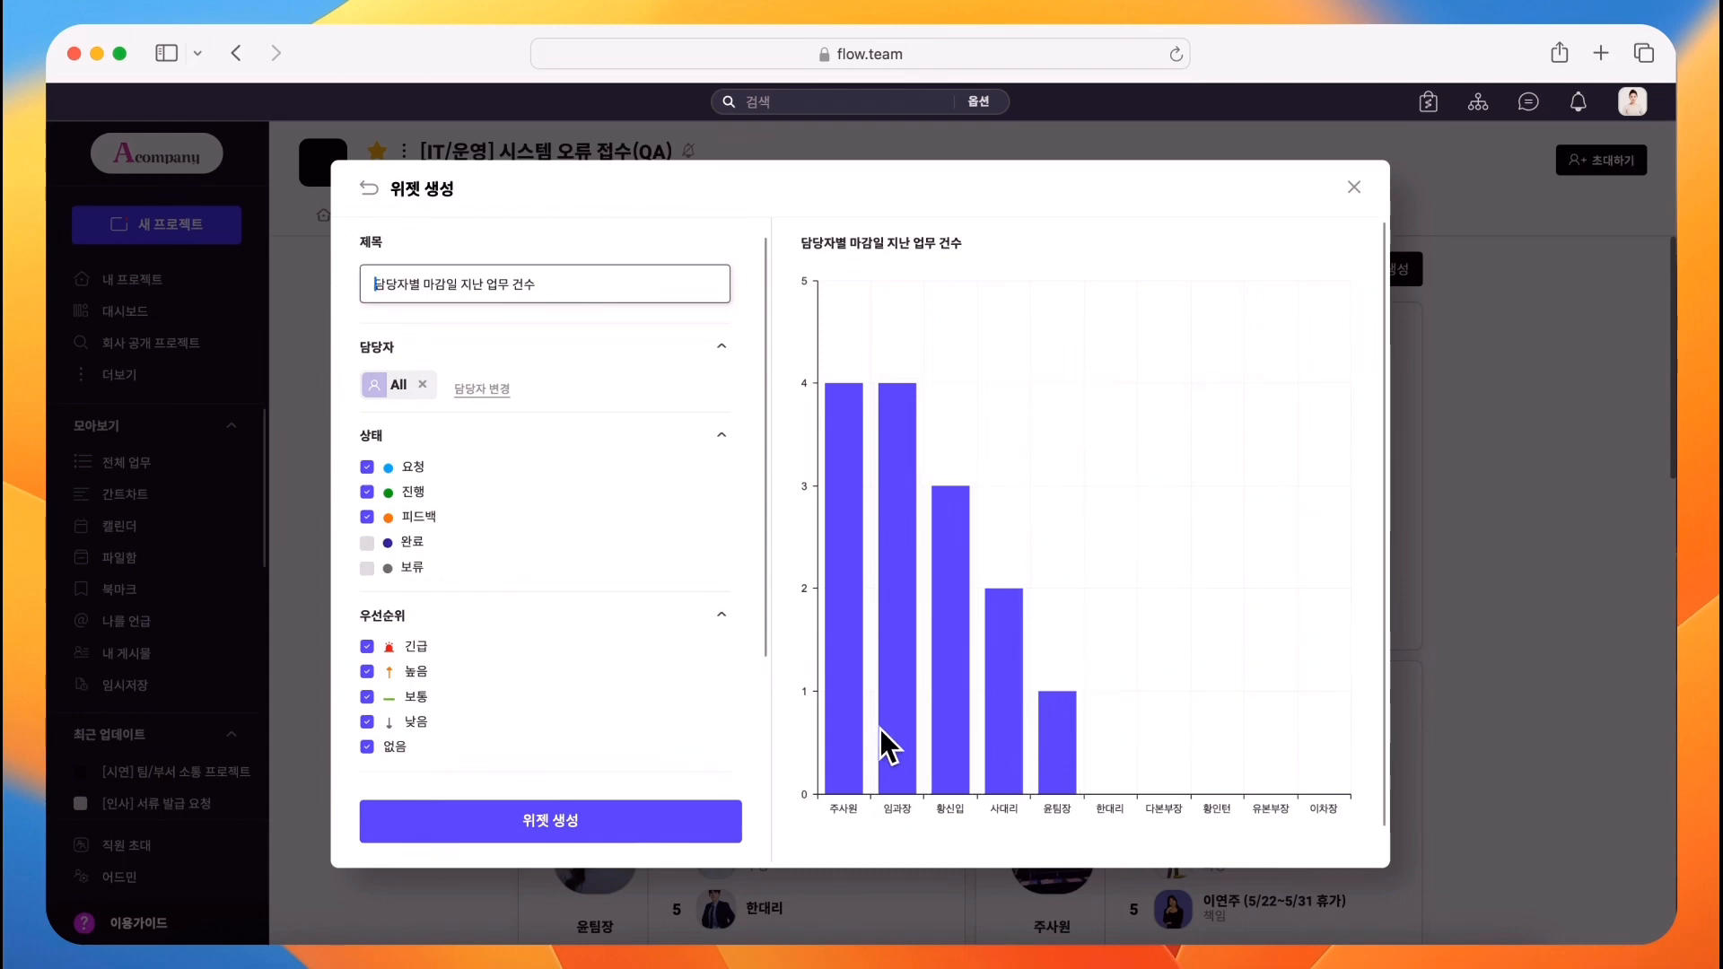
scroll(612, 744, "down", 2)
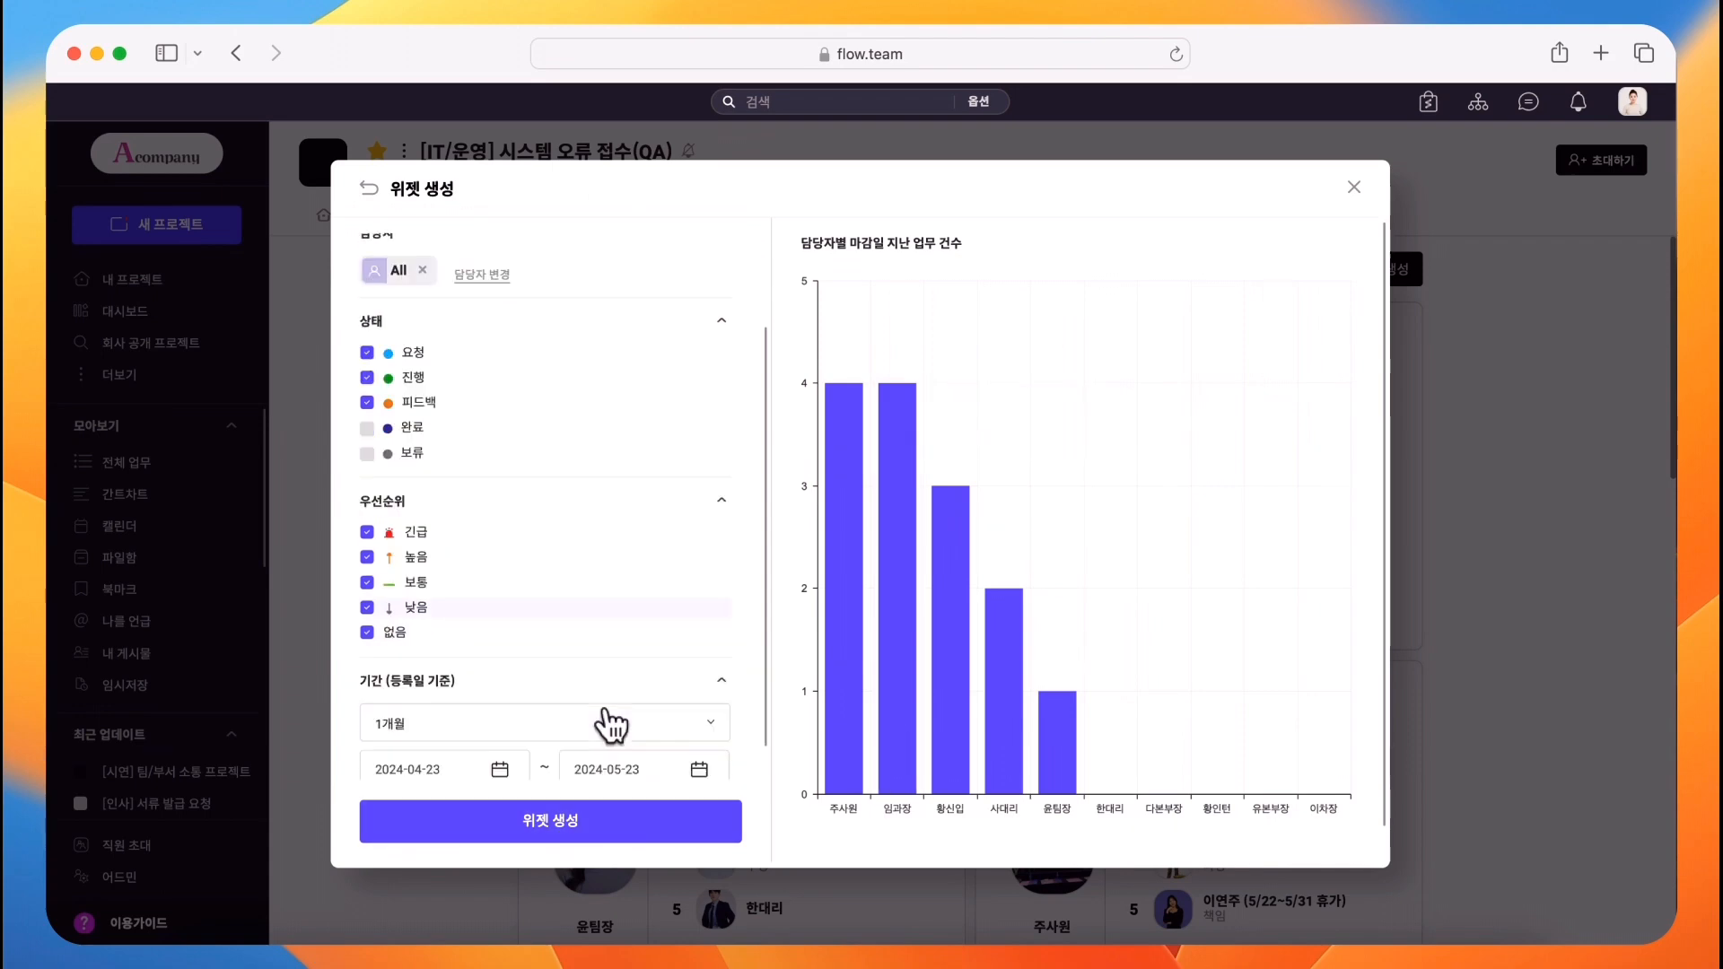
left_click(596, 723)
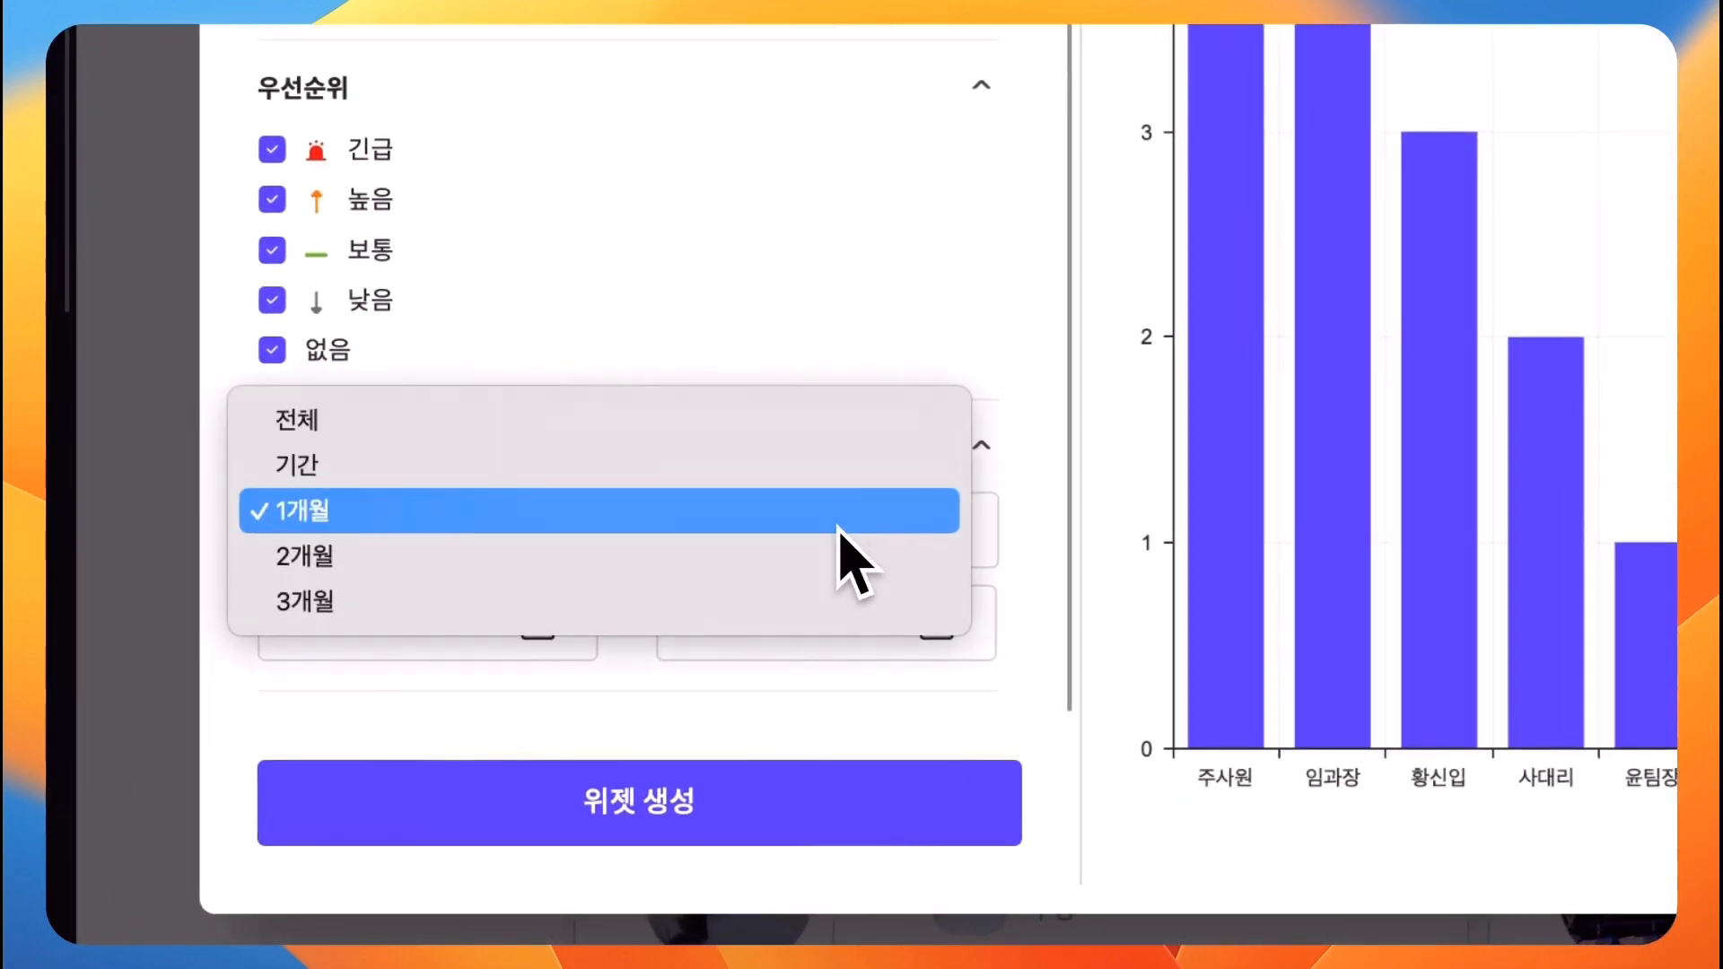
left_click(837, 529)
left_click(772, 819)
left_click(988, 511)
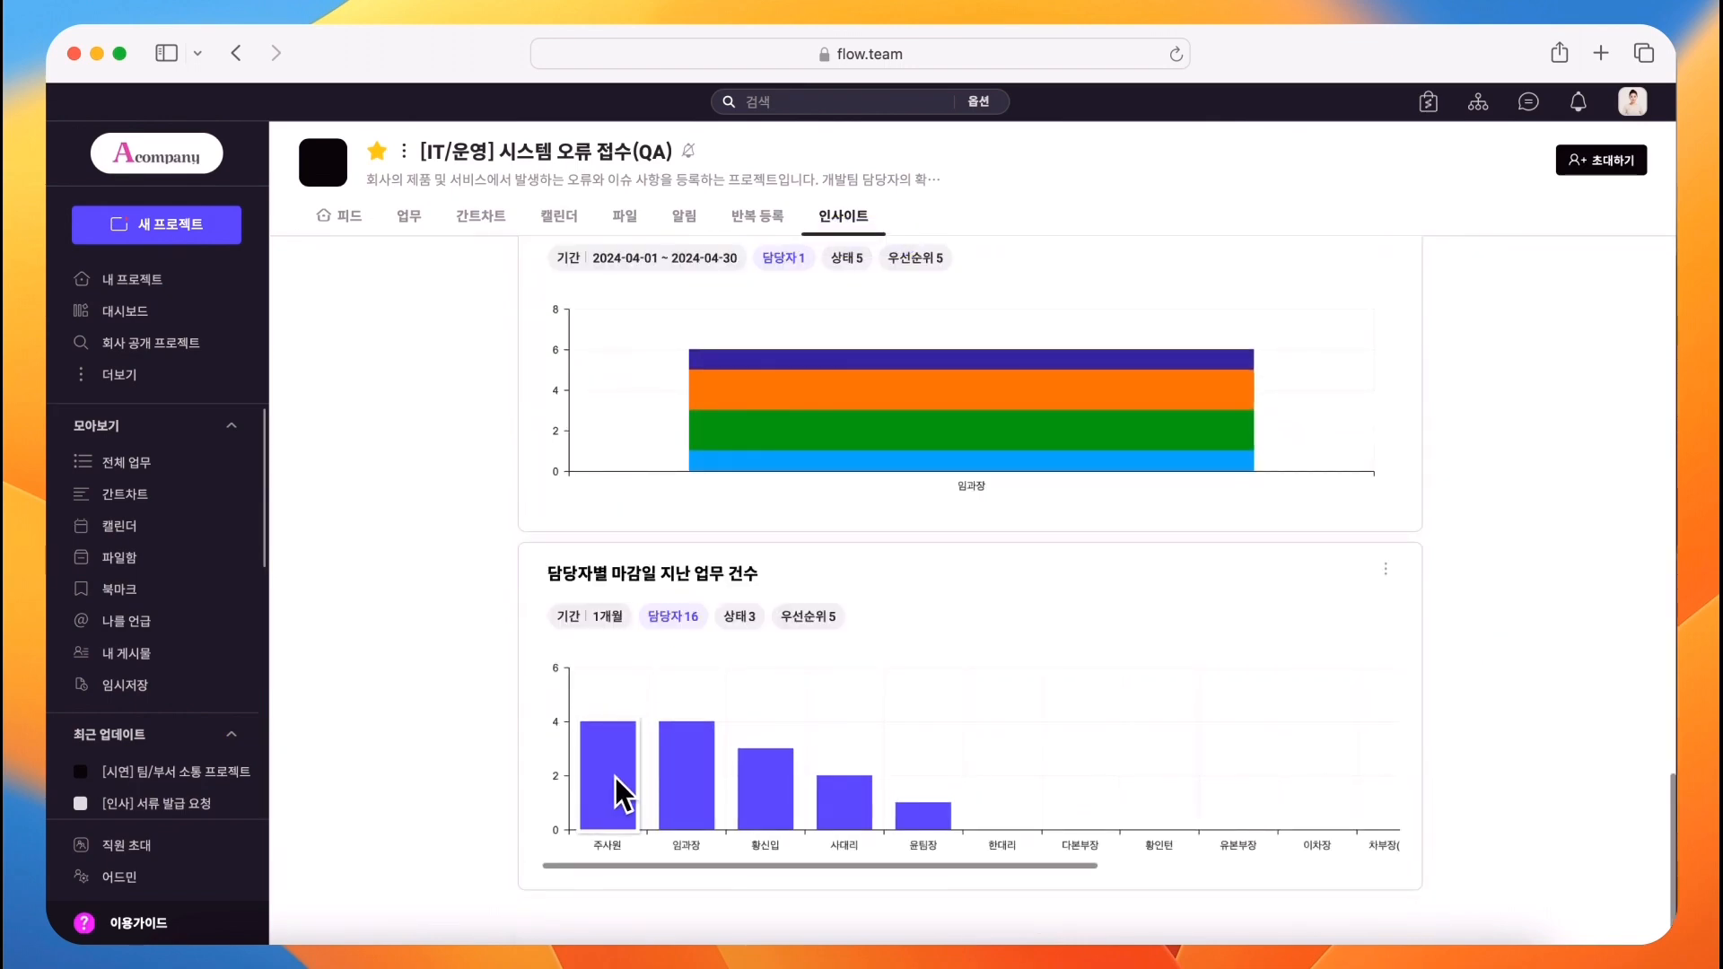
Inspect the tasks behind the first assignee's bar in the overdue-task chart and return to the insight page.
left_click(615, 777)
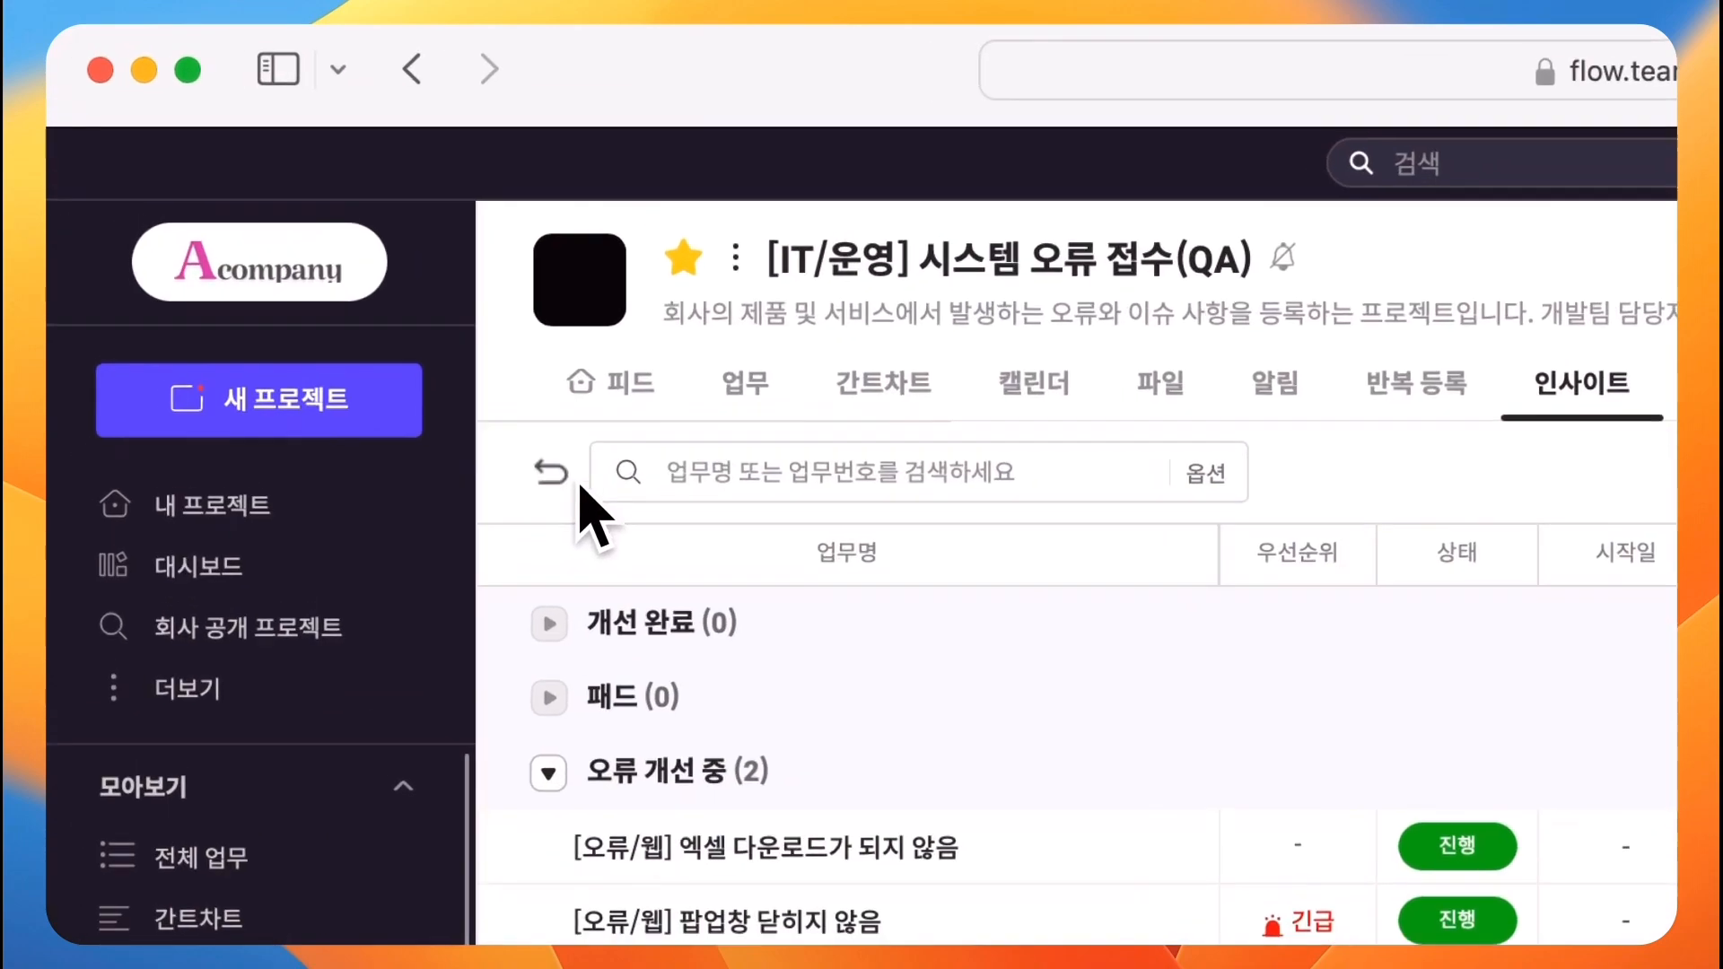
left_click(308, 262)
scroll(536, 502, "down", 15)
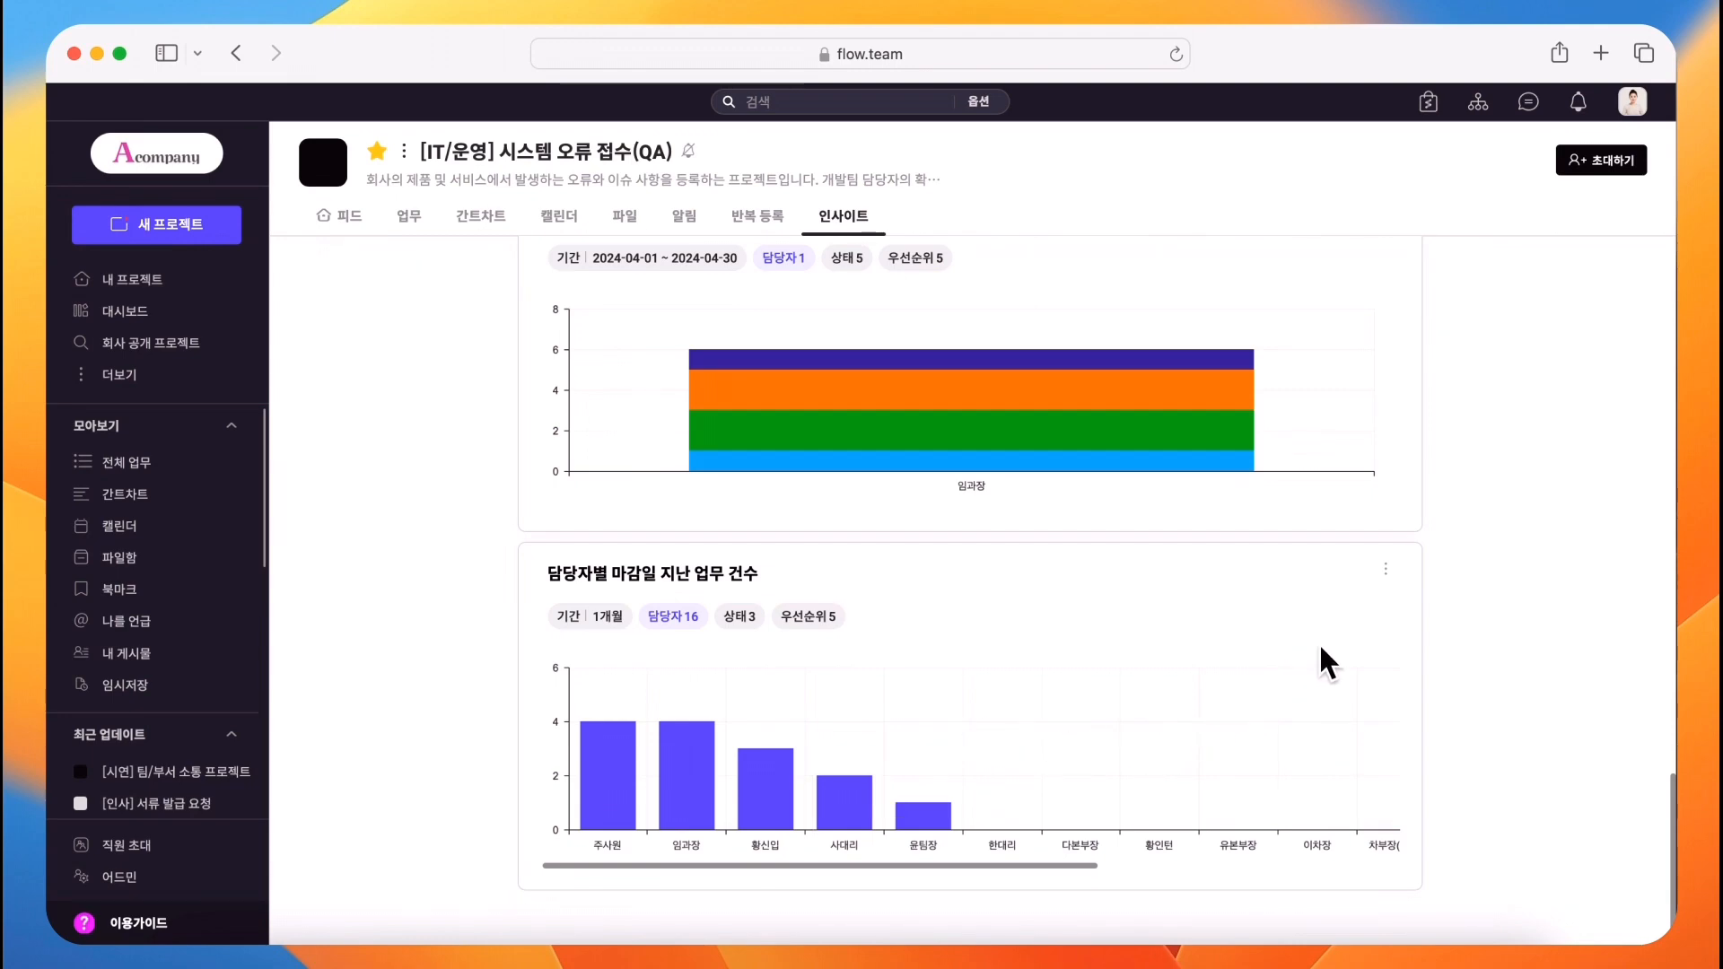
Start a 담당자별 평균 업무 처리 속도 widget and set its basis to 시작일.
scroll(1306, 647, "up", 10)
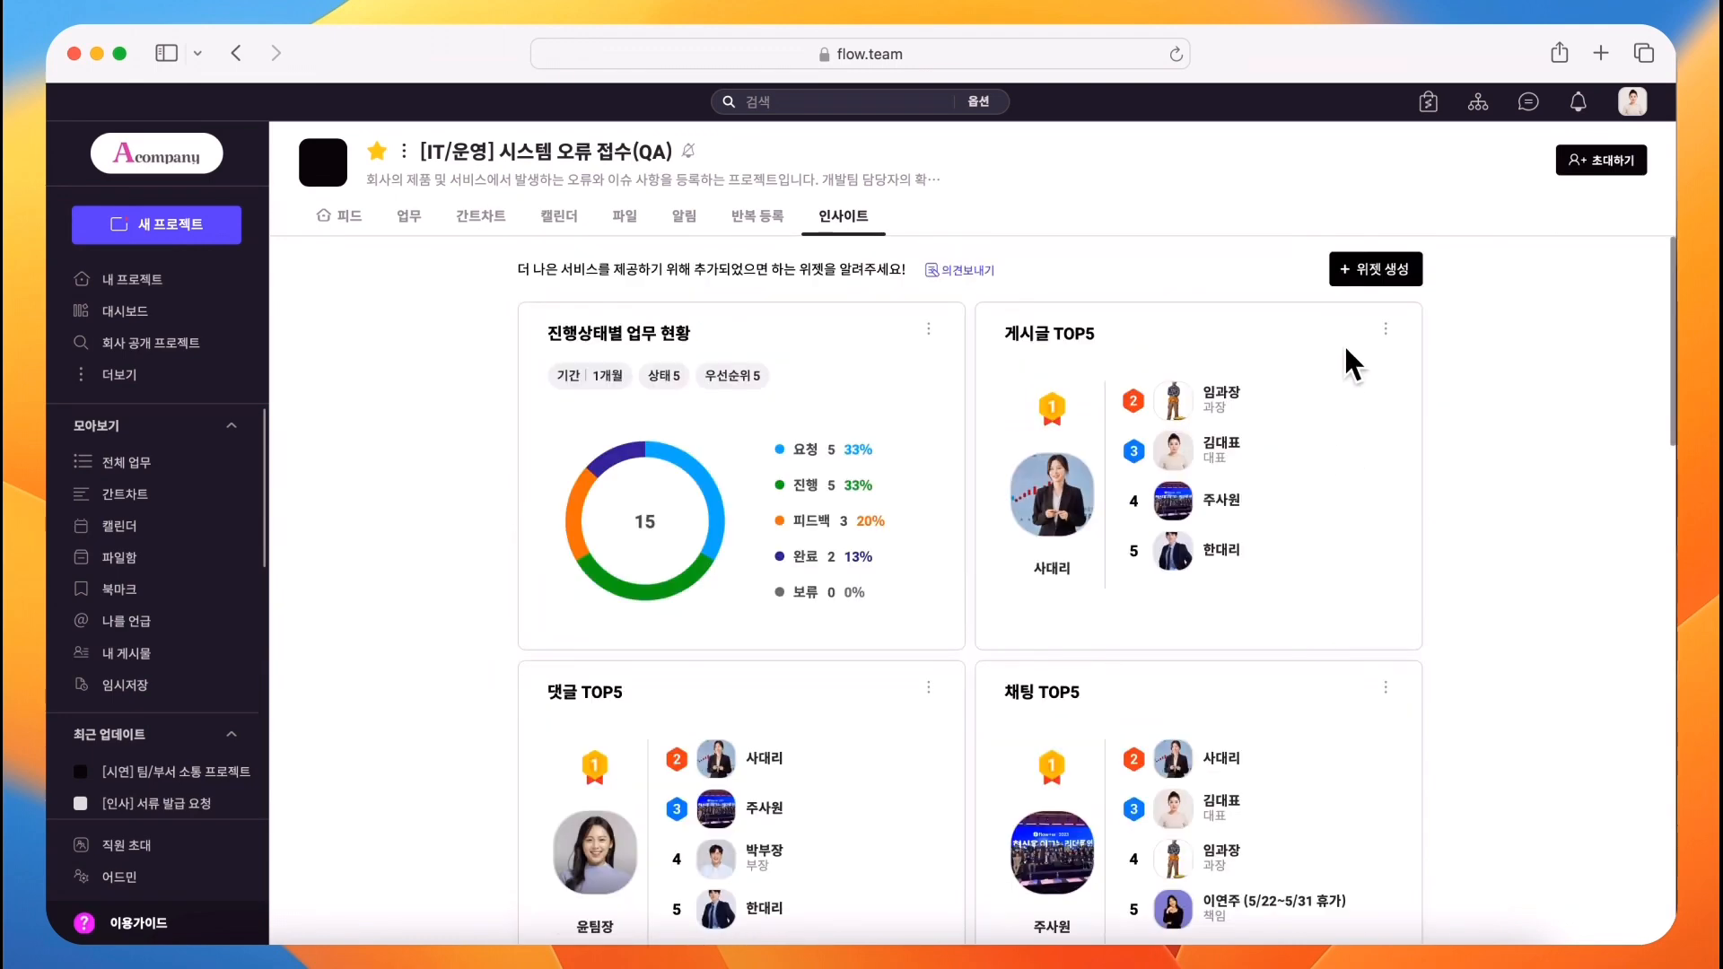
left_click(1372, 267)
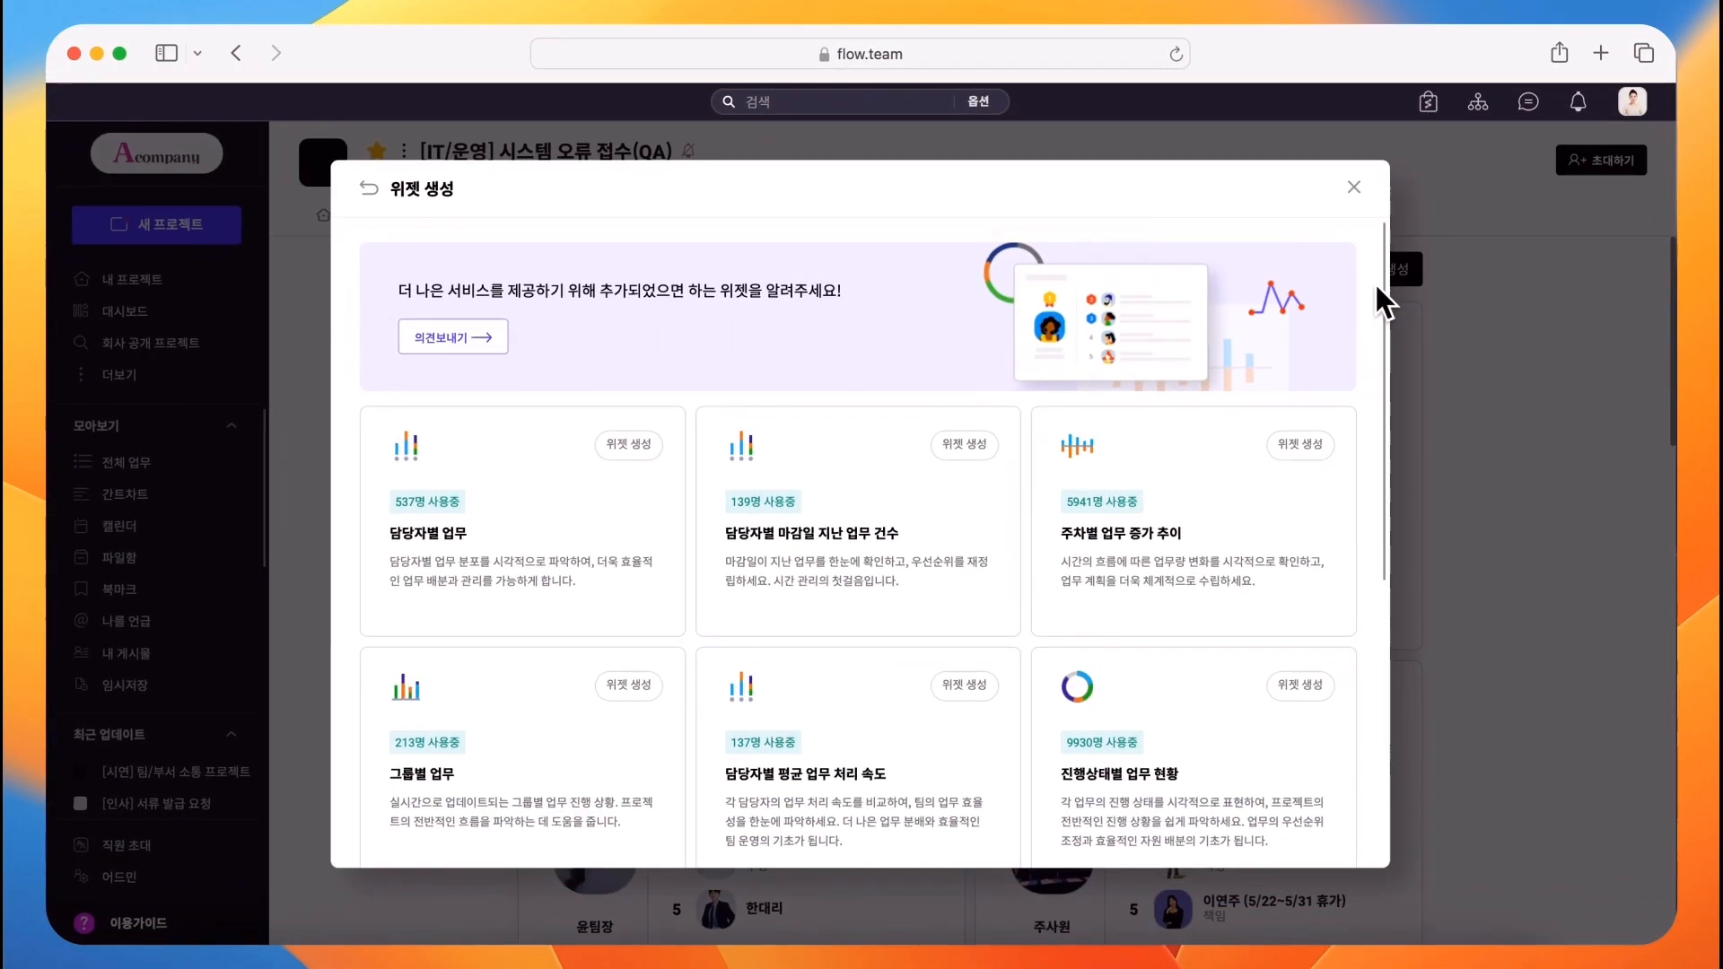
left_click(927, 706)
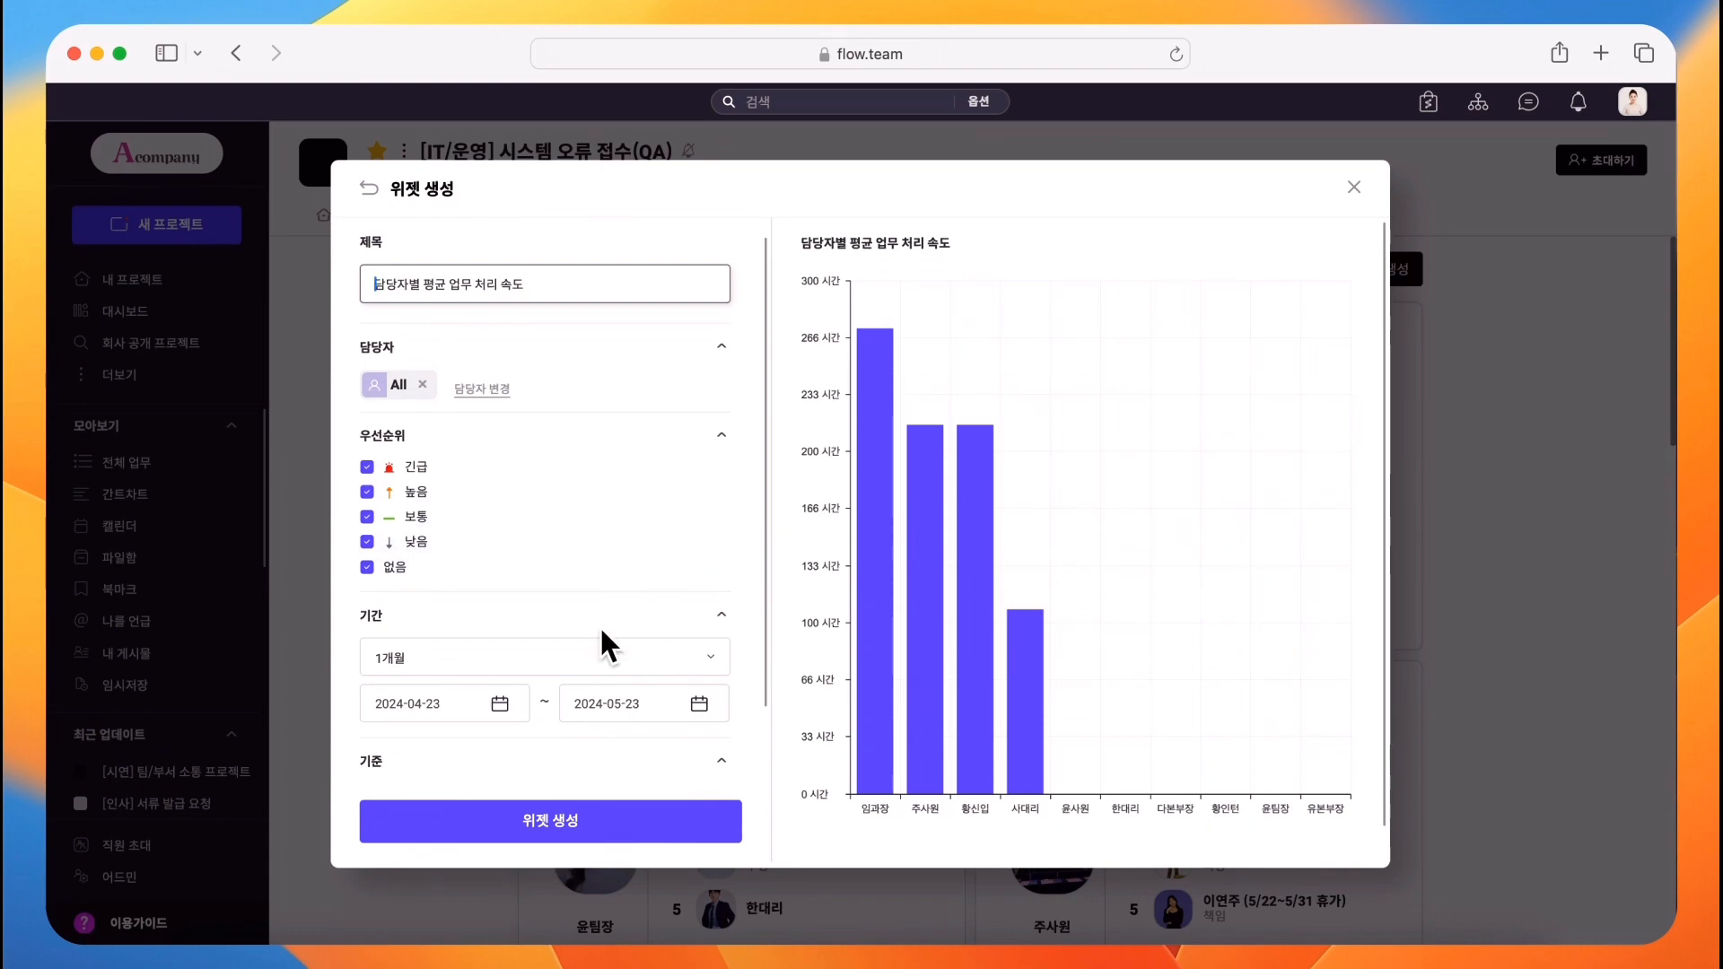
scroll(565, 704, "down", 3)
left_click(539, 710)
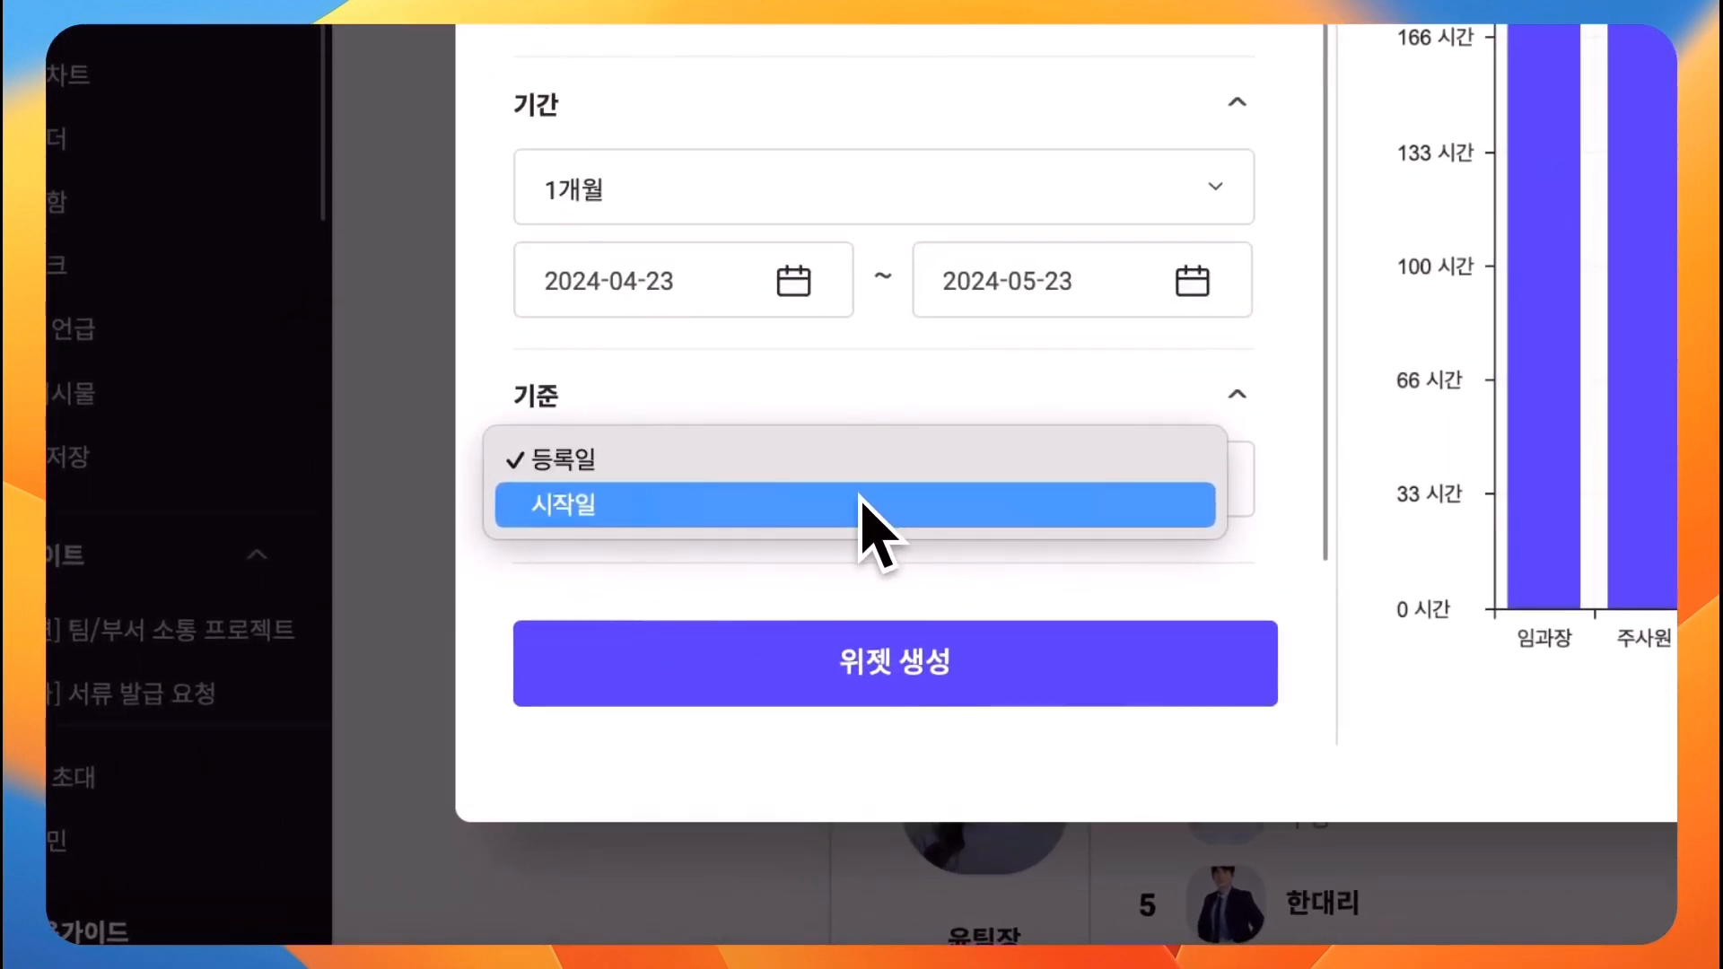
left_click(860, 500)
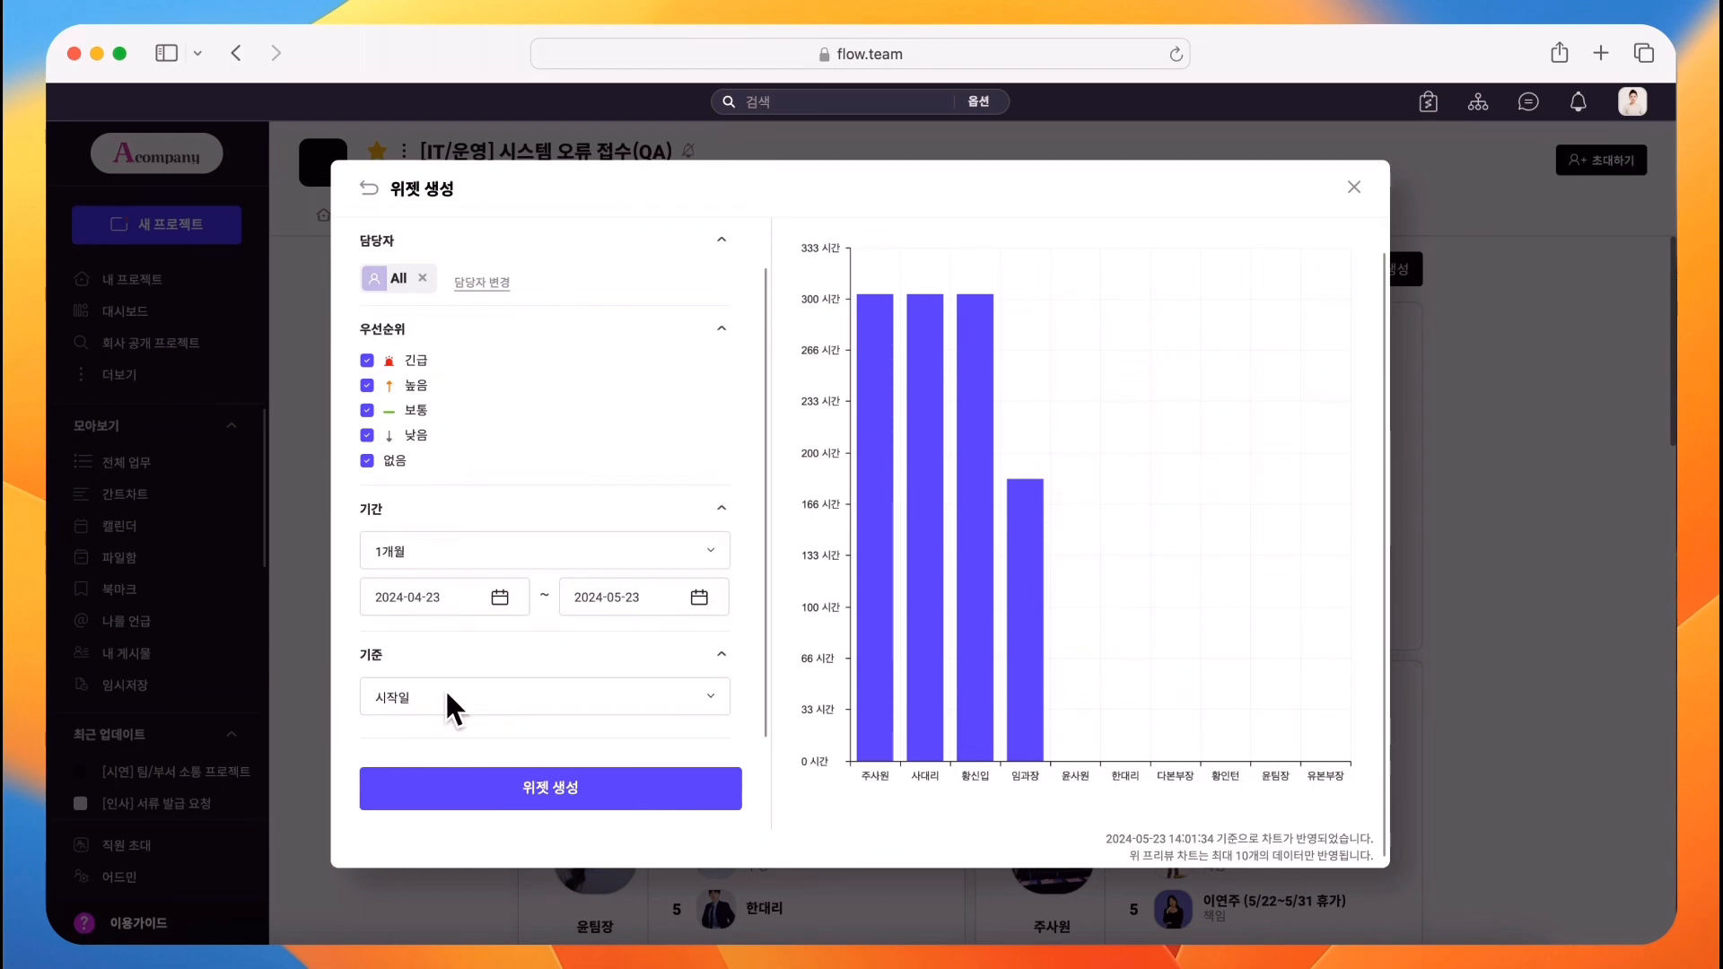
Create and confirm the average processing speed widget, and view its chart on the insight page.
left_click(500, 790)
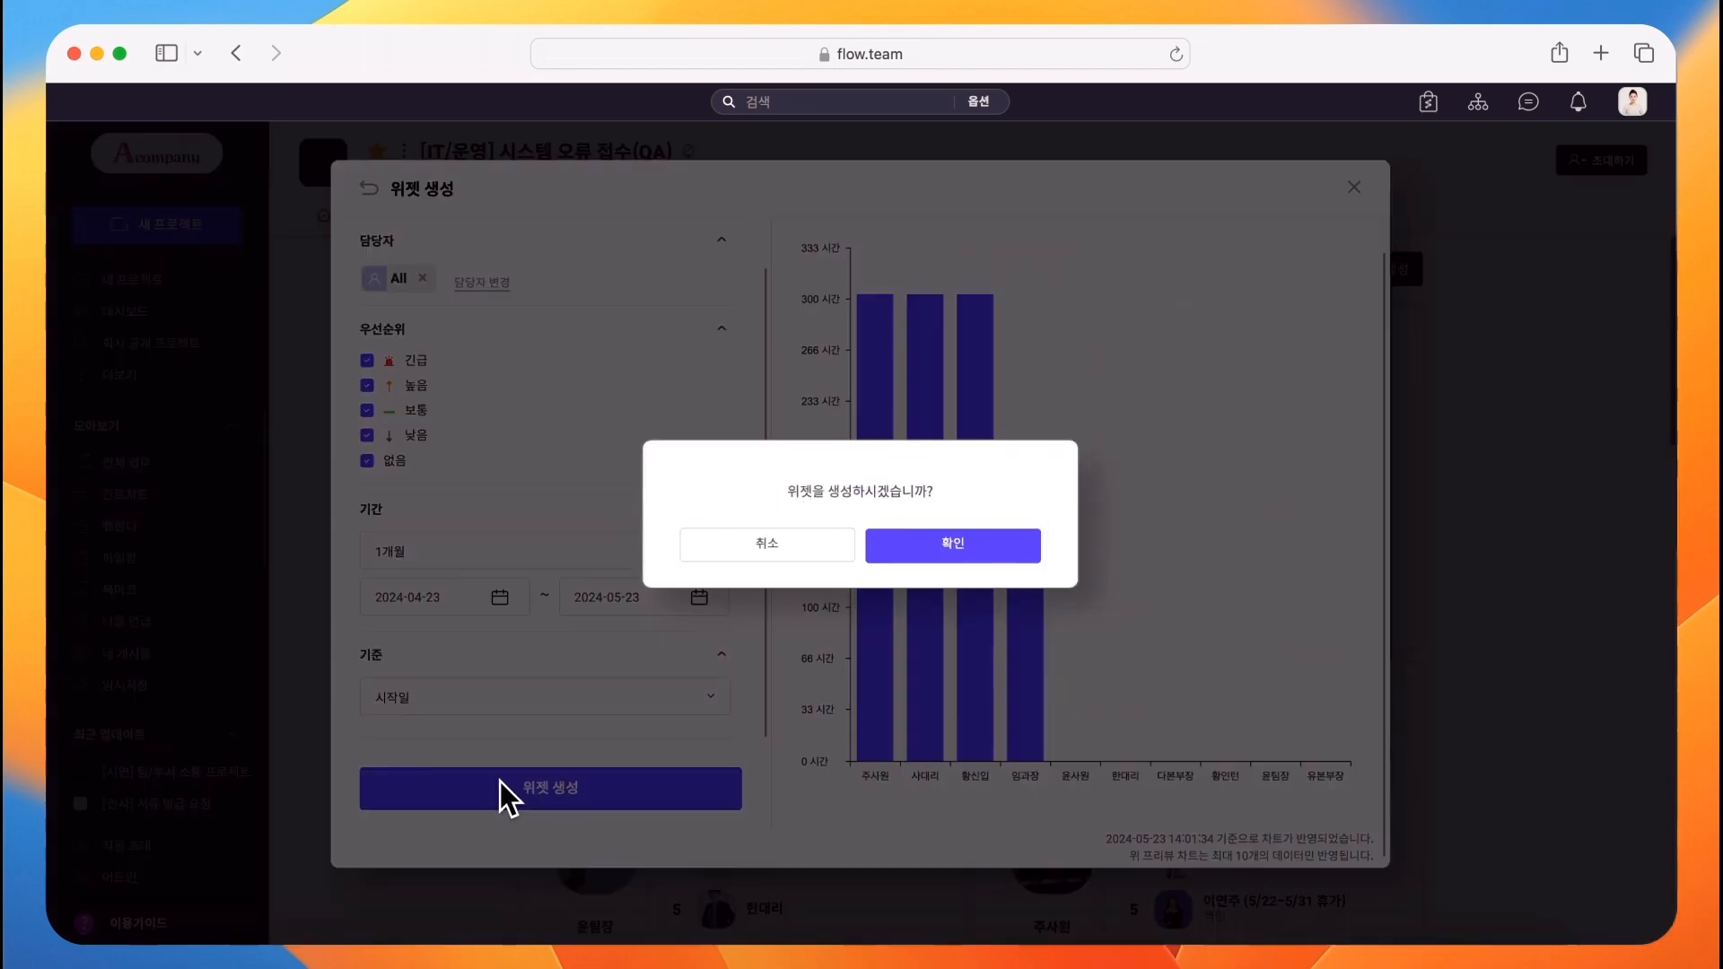
left_click(902, 549)
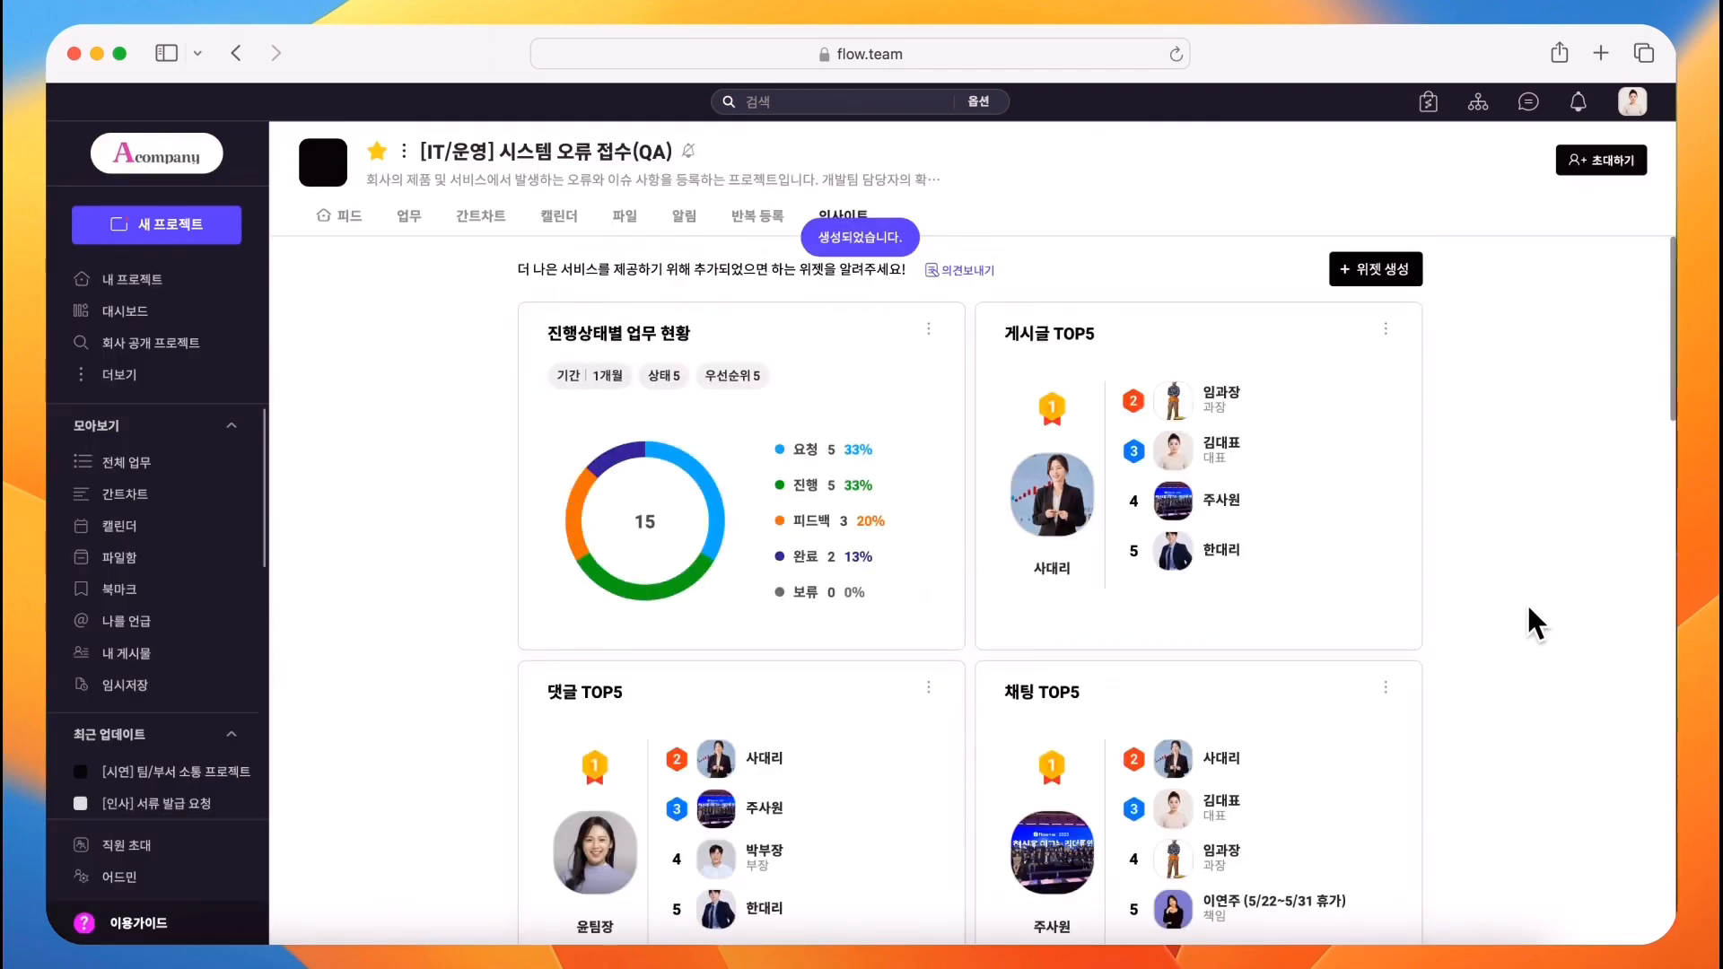
scroll(1527, 603, "down", 15)
scroll(1526, 603, "down", 10)
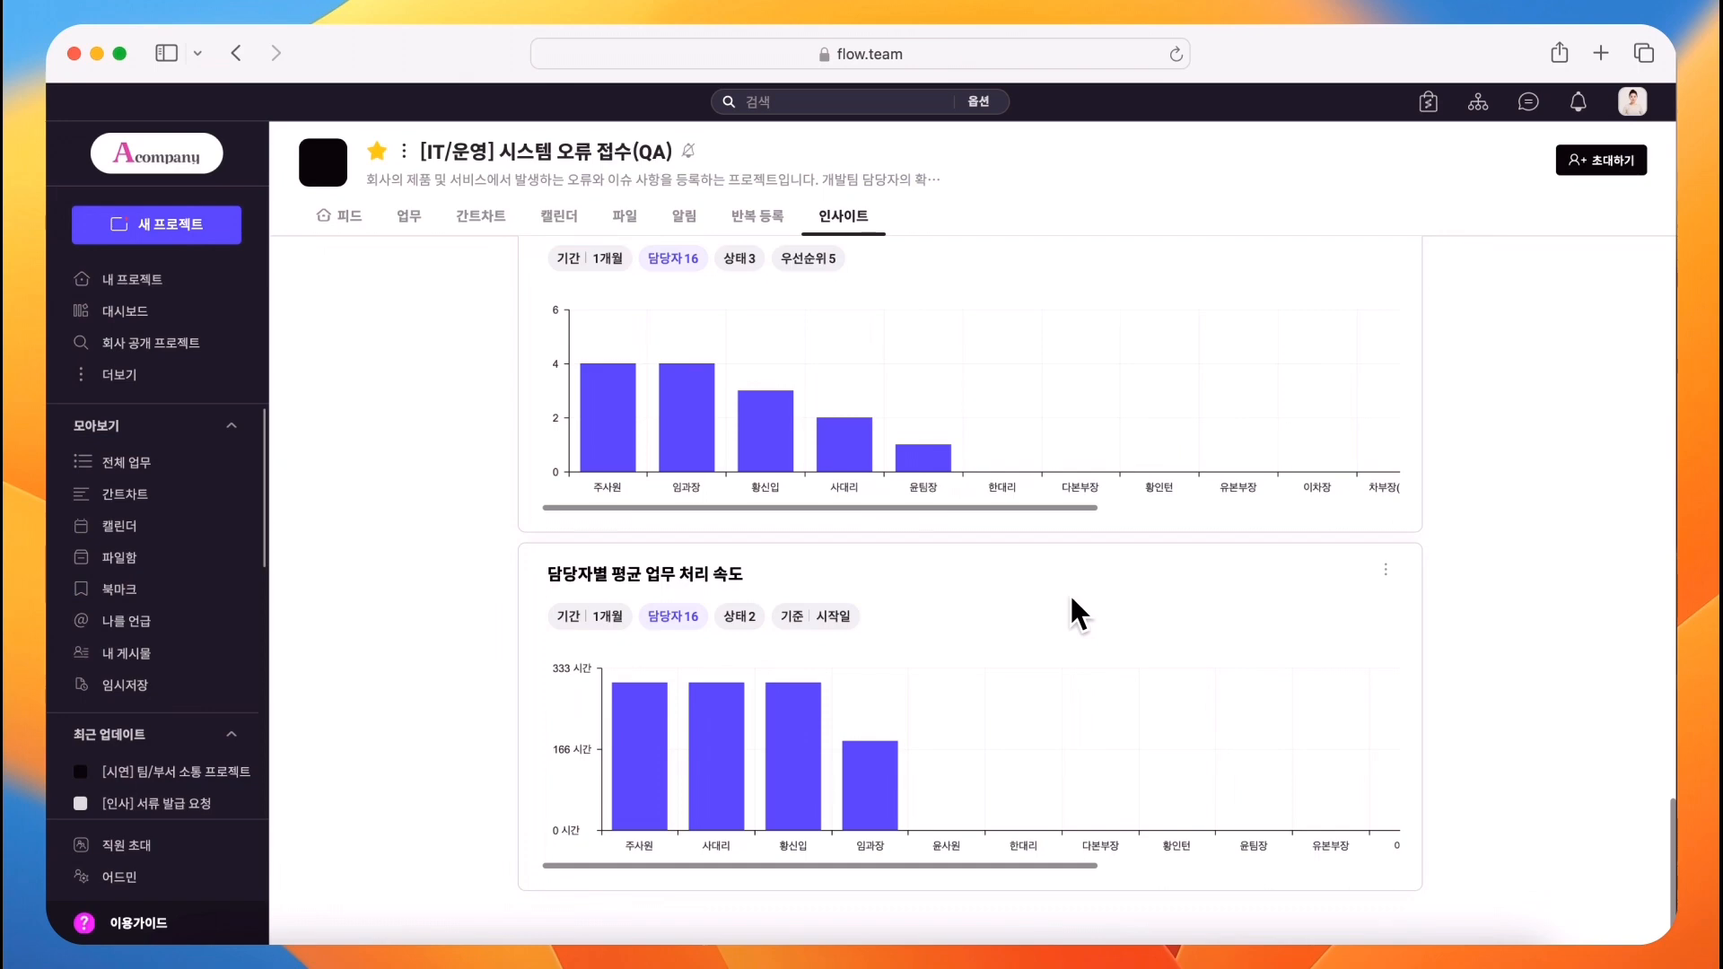
Start creating a 주차별 업무 건수 widget for the project.
scroll(1076, 583, "up", 15)
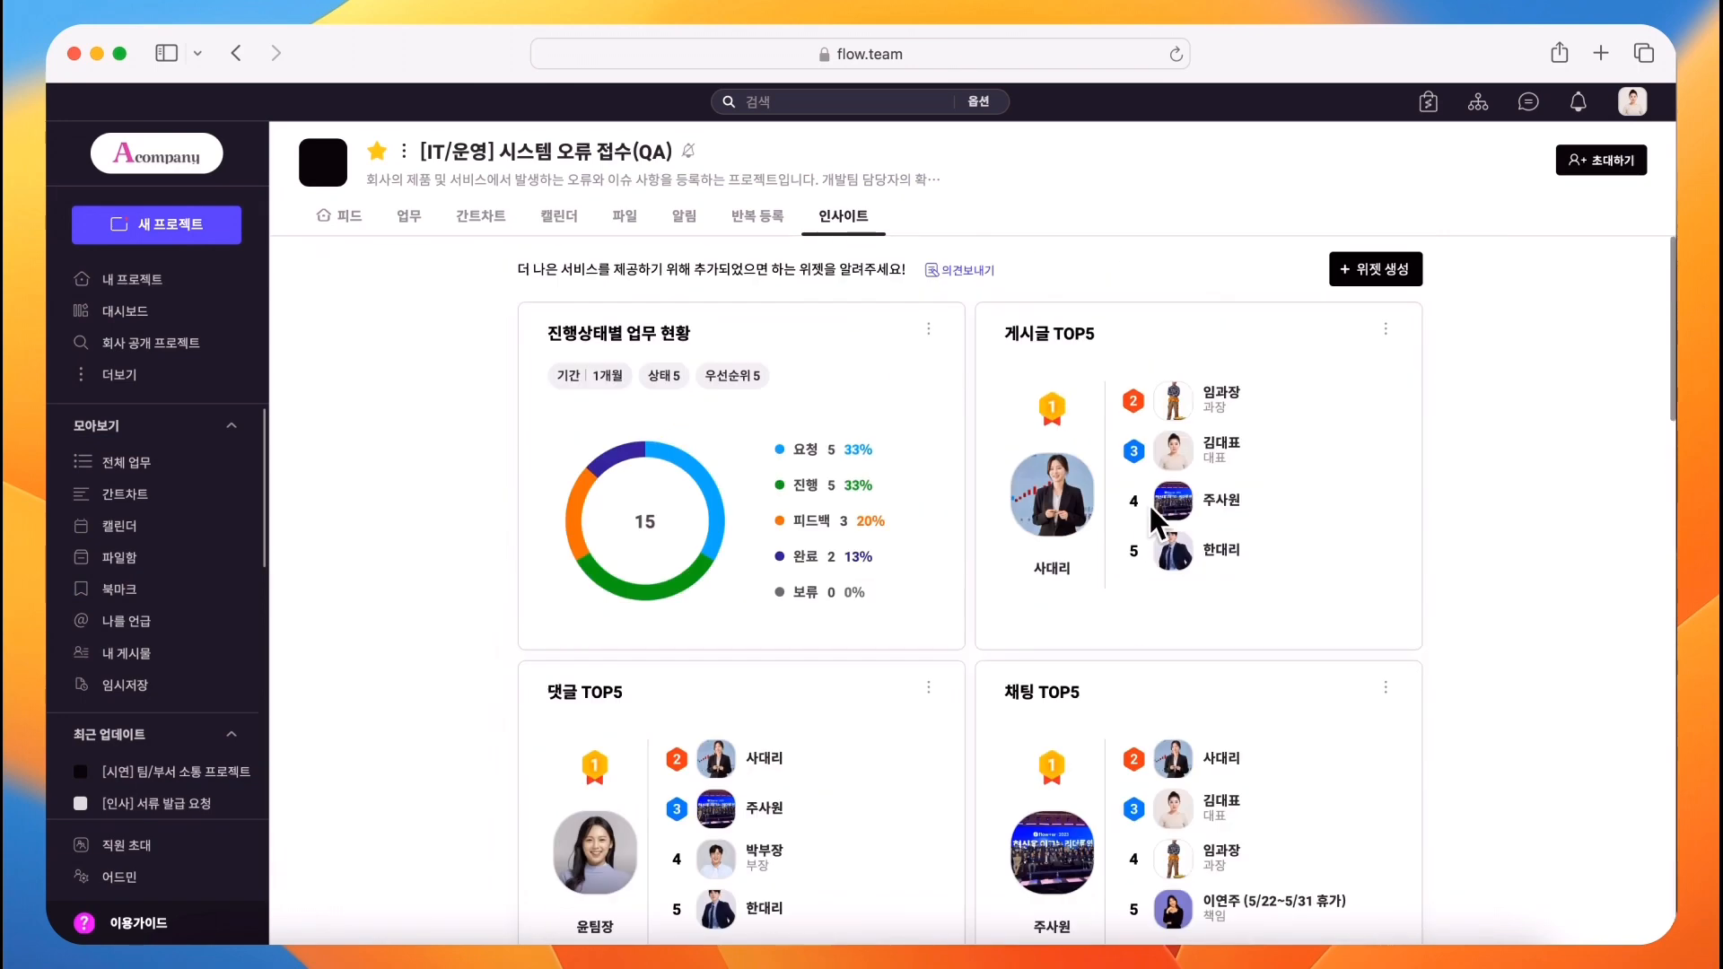
left_click(1375, 270)
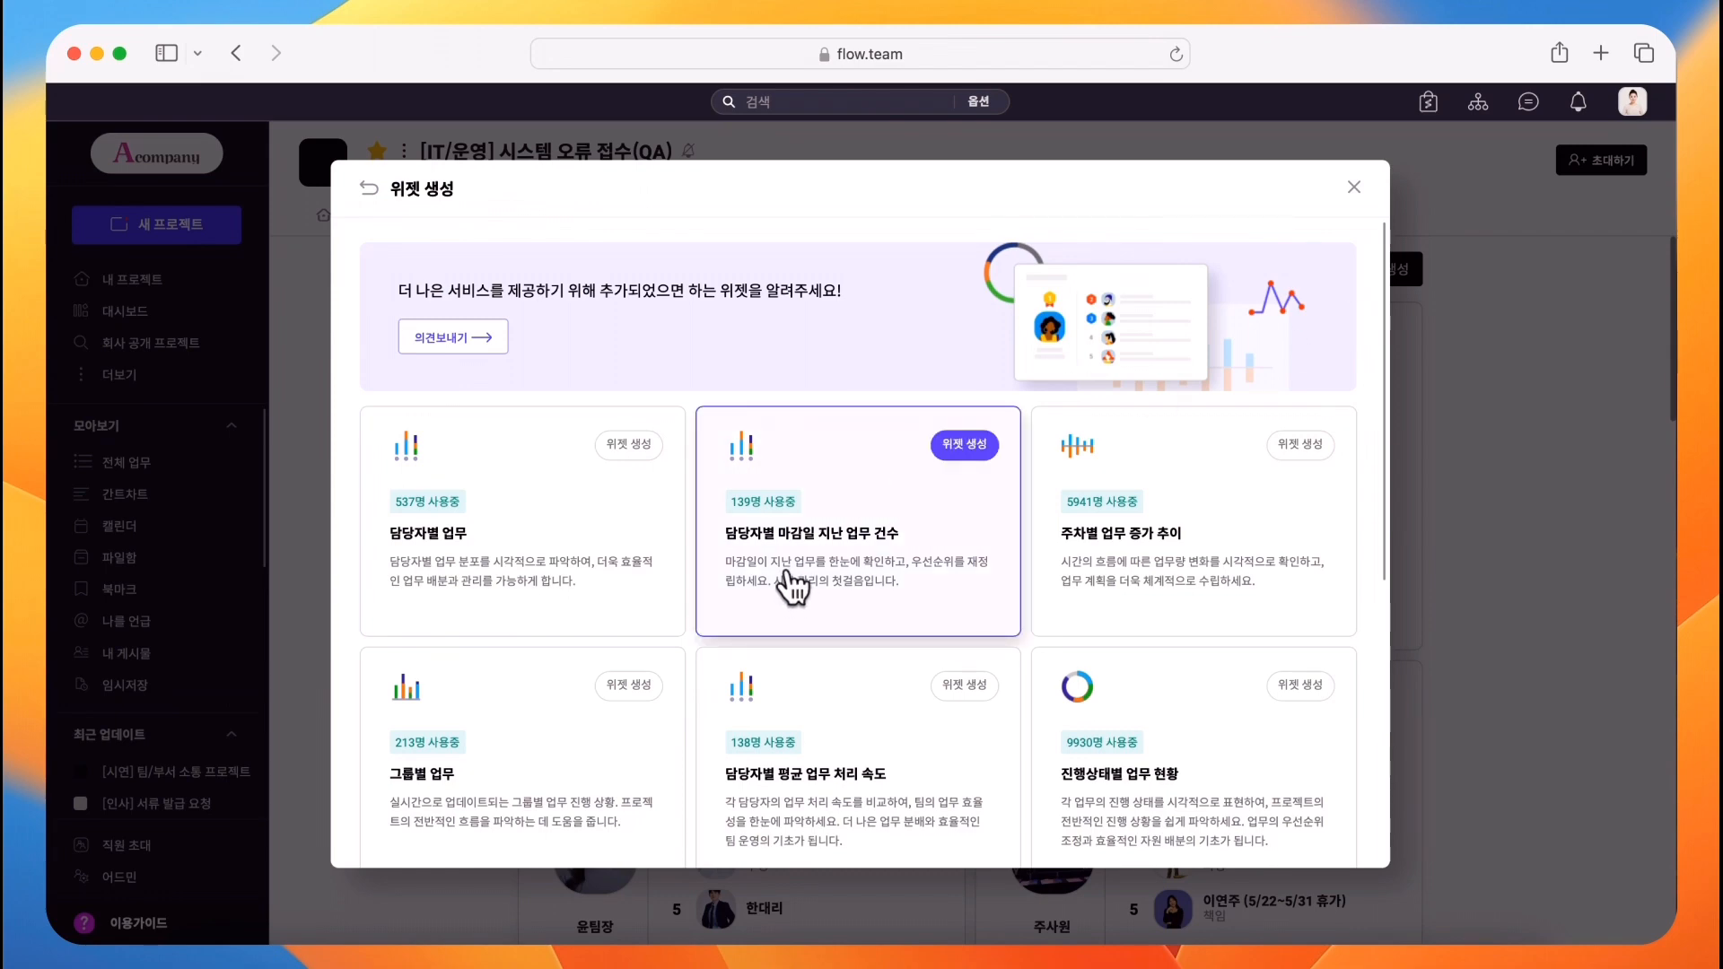
scroll(781, 592, "down", 5)
left_click(669, 619)
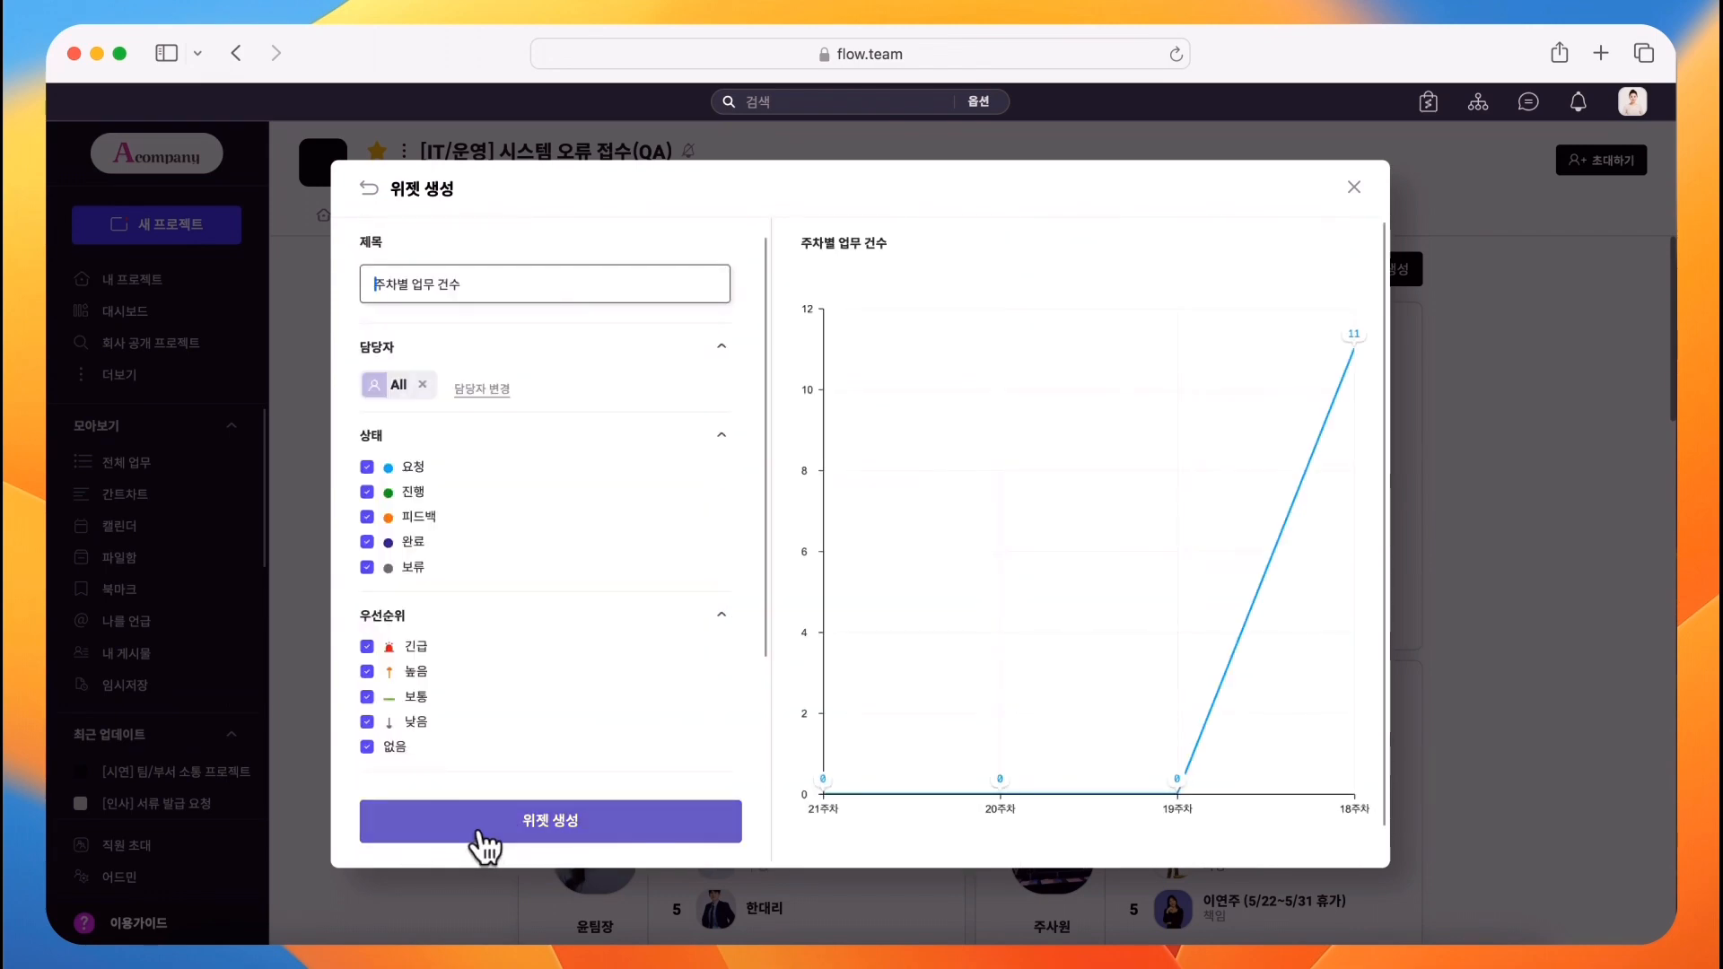
Set the weekly task-count widget's registration-date period to 전체, then create and confirm it.
scroll(525, 696, "down", 3)
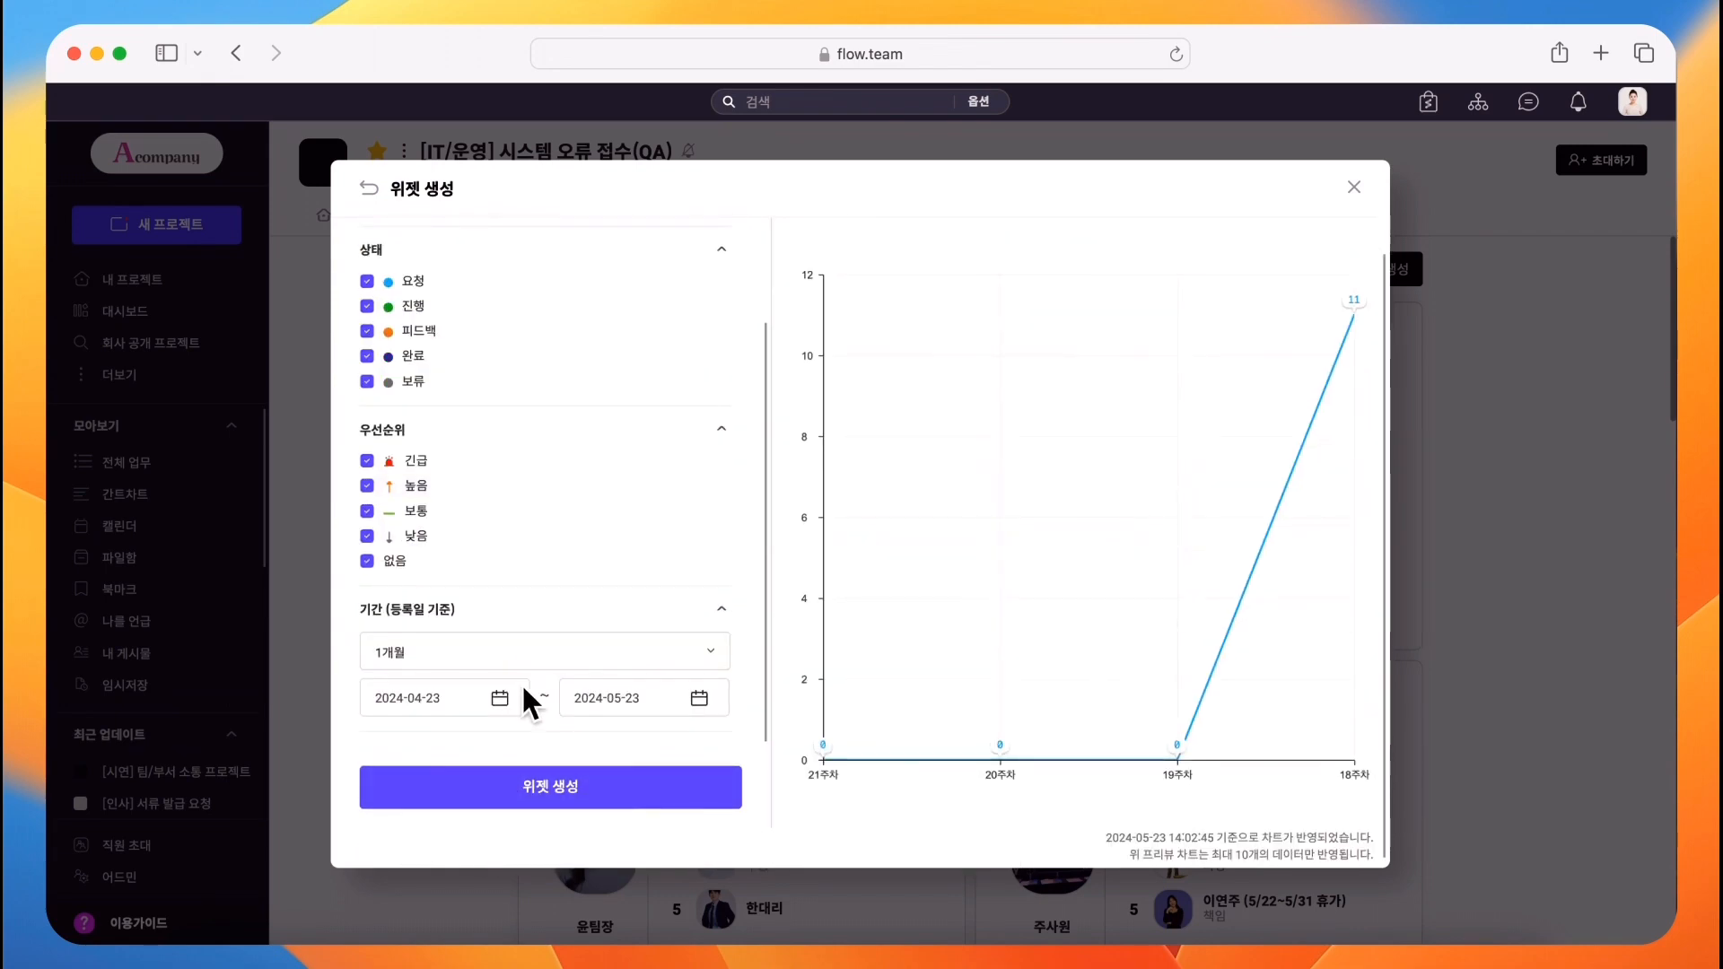
left_click(465, 655)
left_click(476, 595)
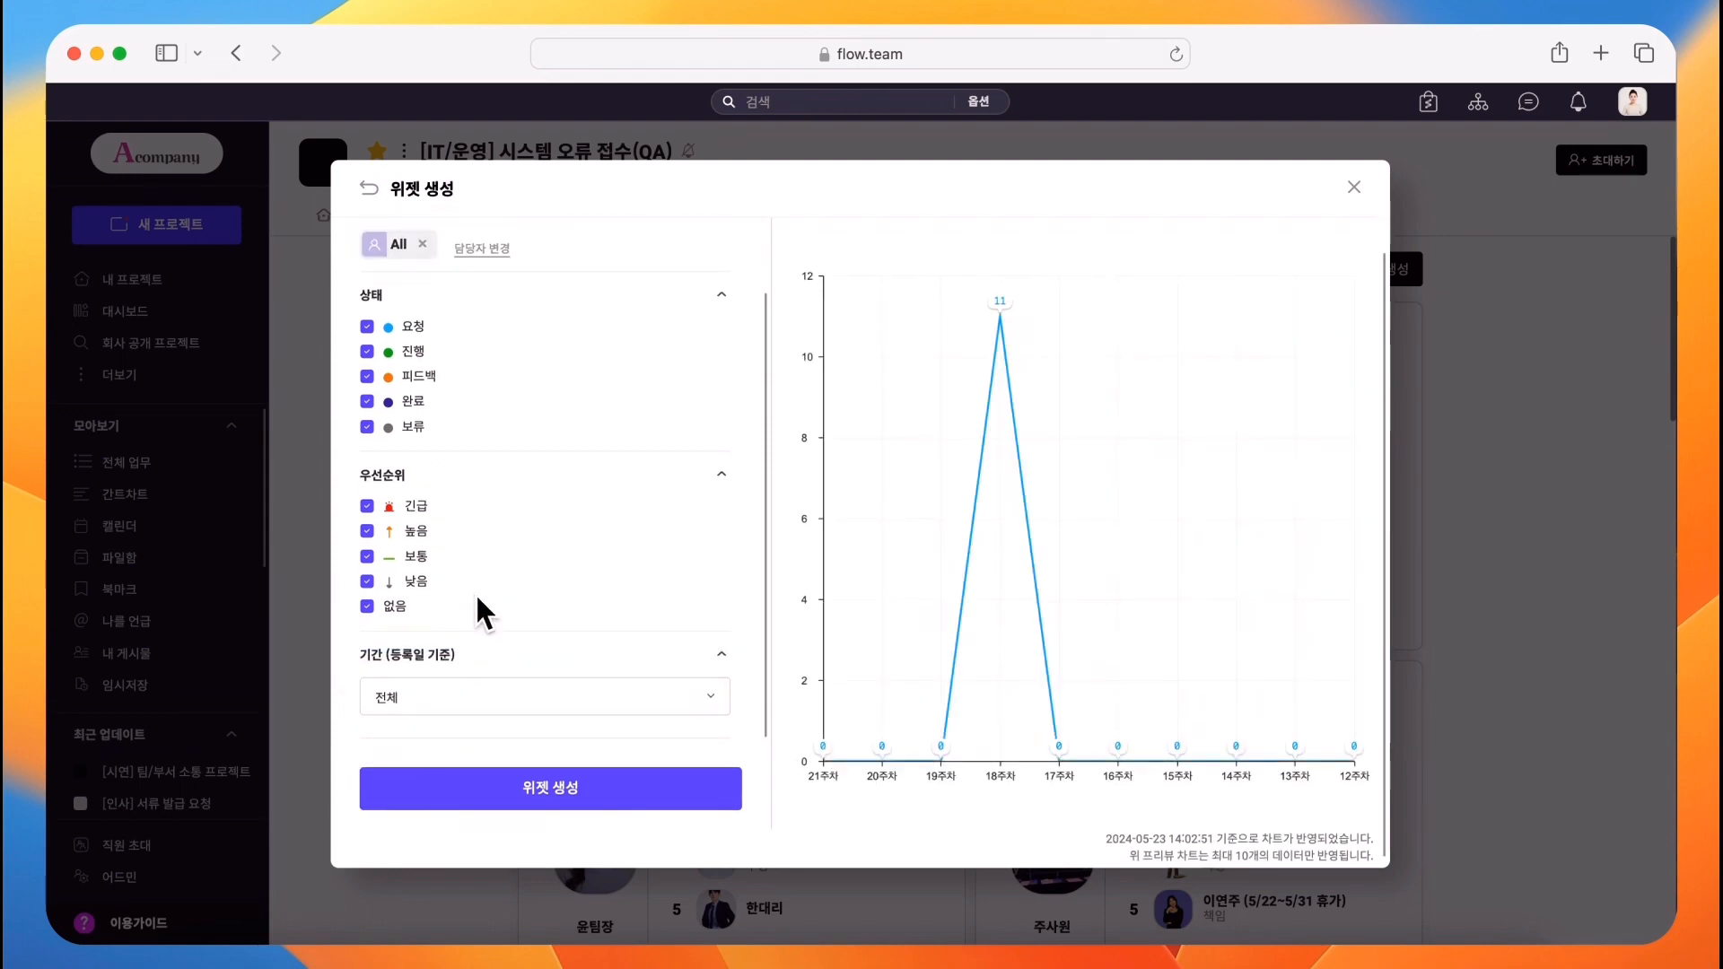
left_click(583, 788)
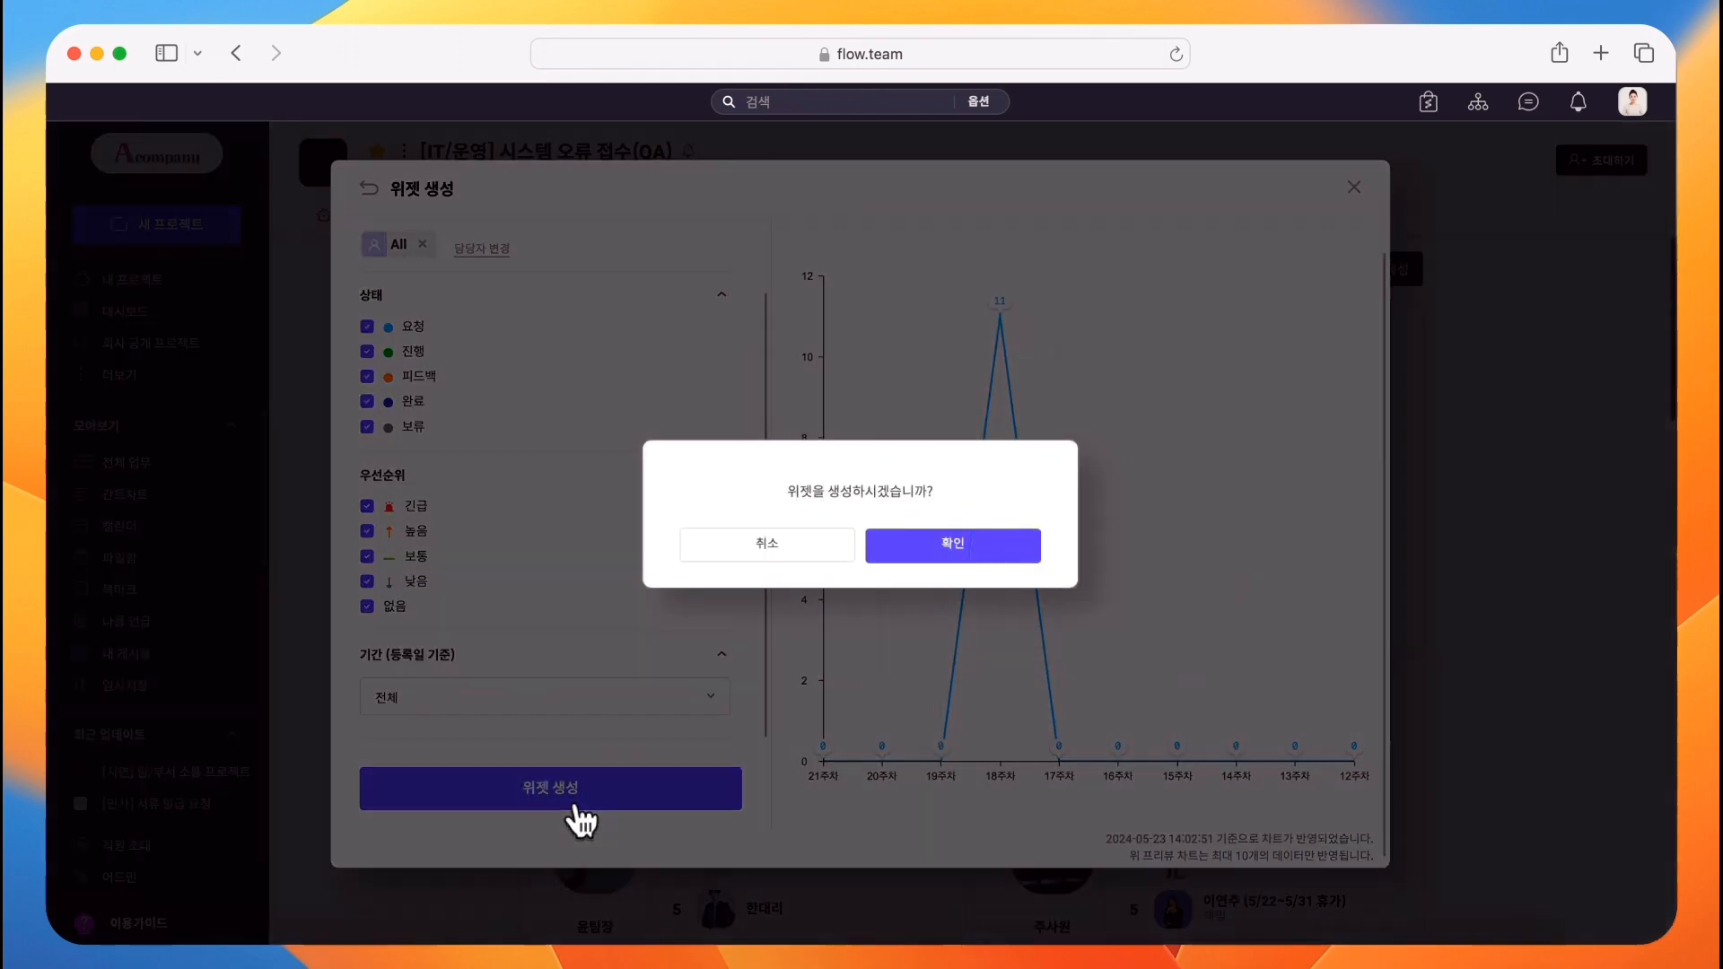
left_click(923, 543)
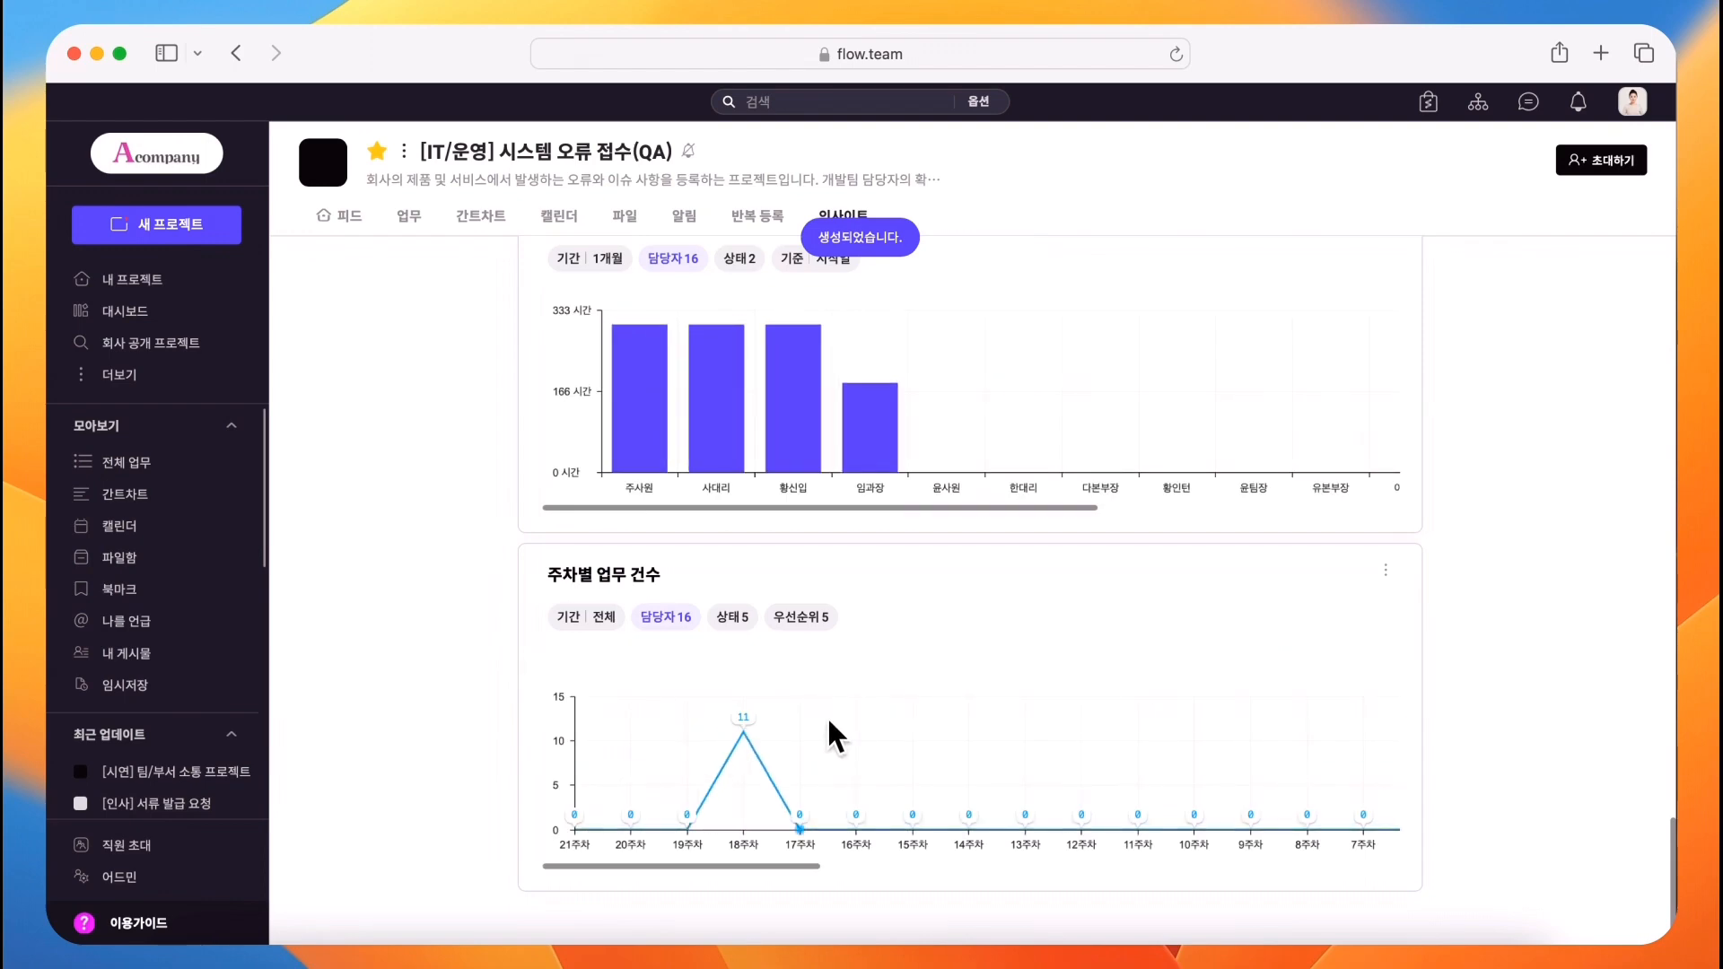
Examine the task list behind the 18주차 point of the weekly chart and return to the insight page.
left_click(747, 727)
scroll(752, 752, "down", 2)
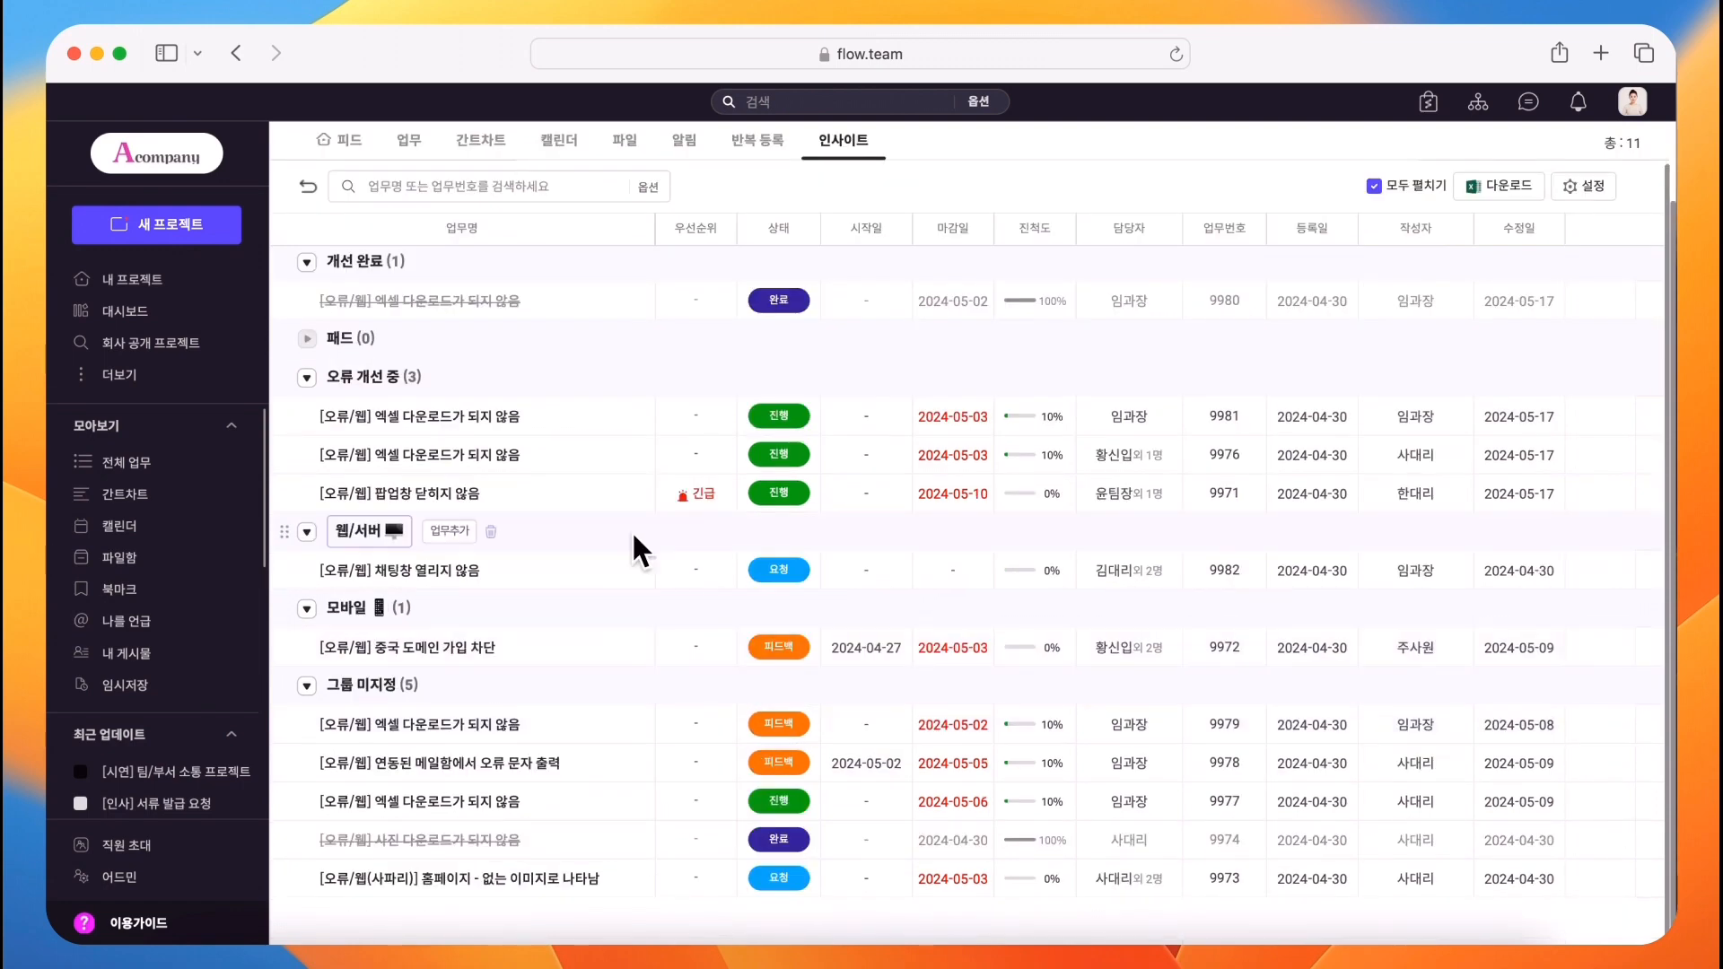
left_click(309, 187)
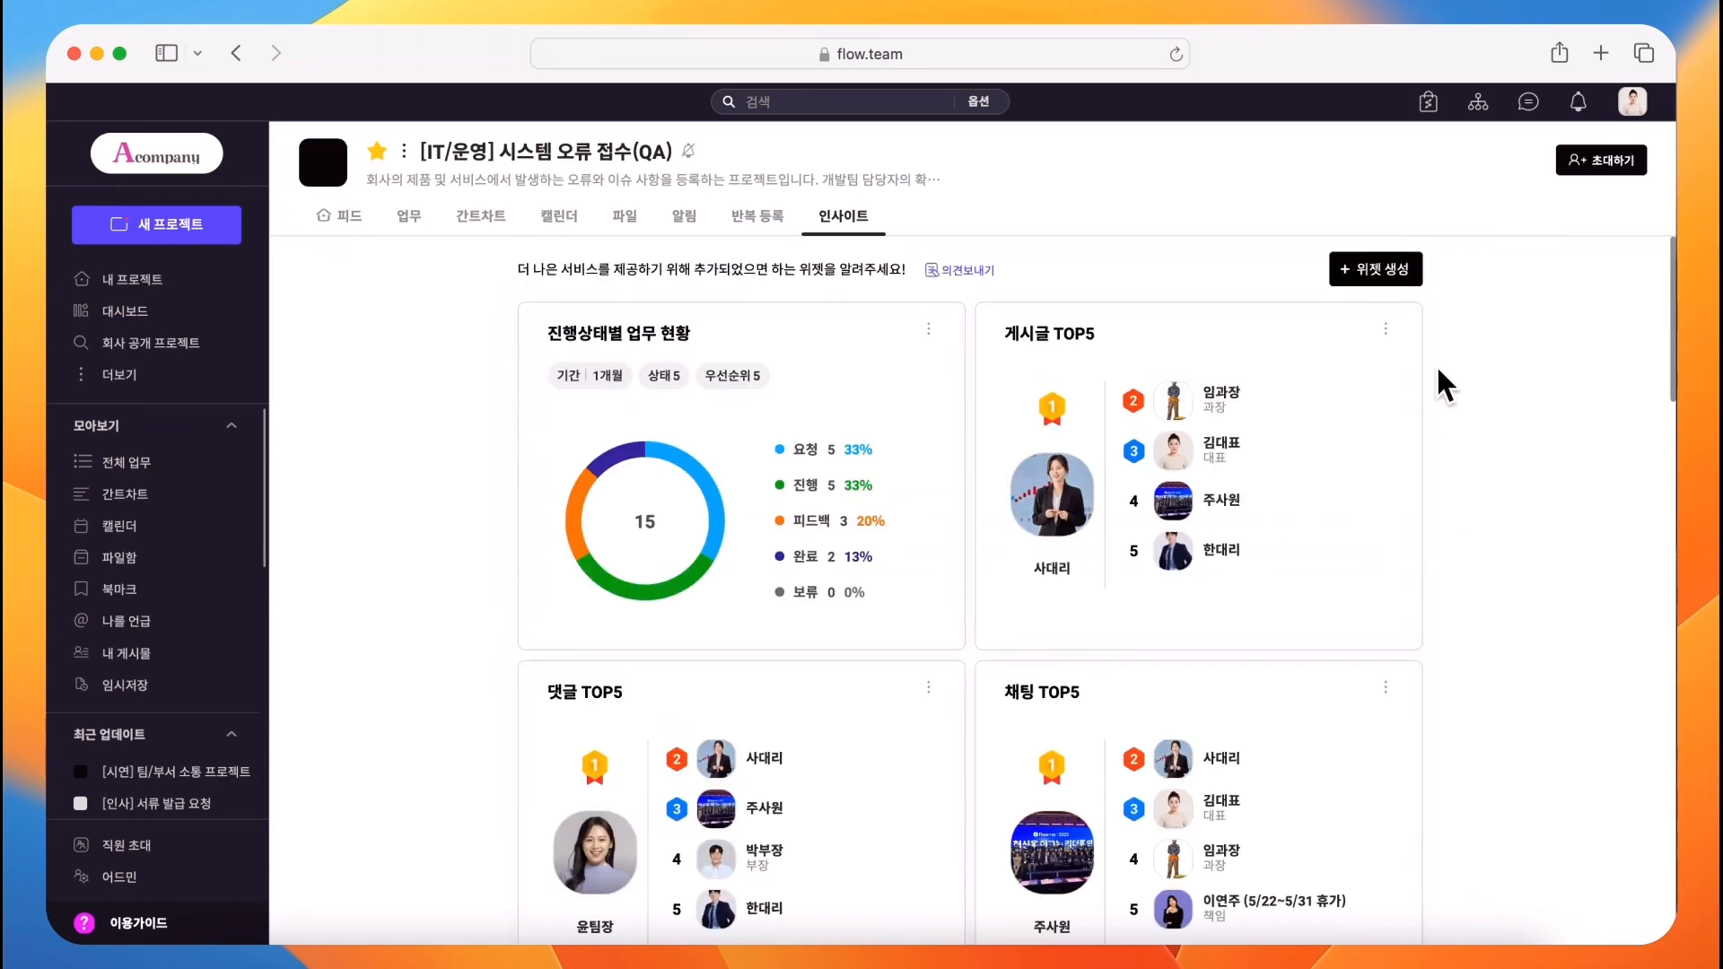
Start a second 주차별 업무 건수 widget.
left_click(1400, 278)
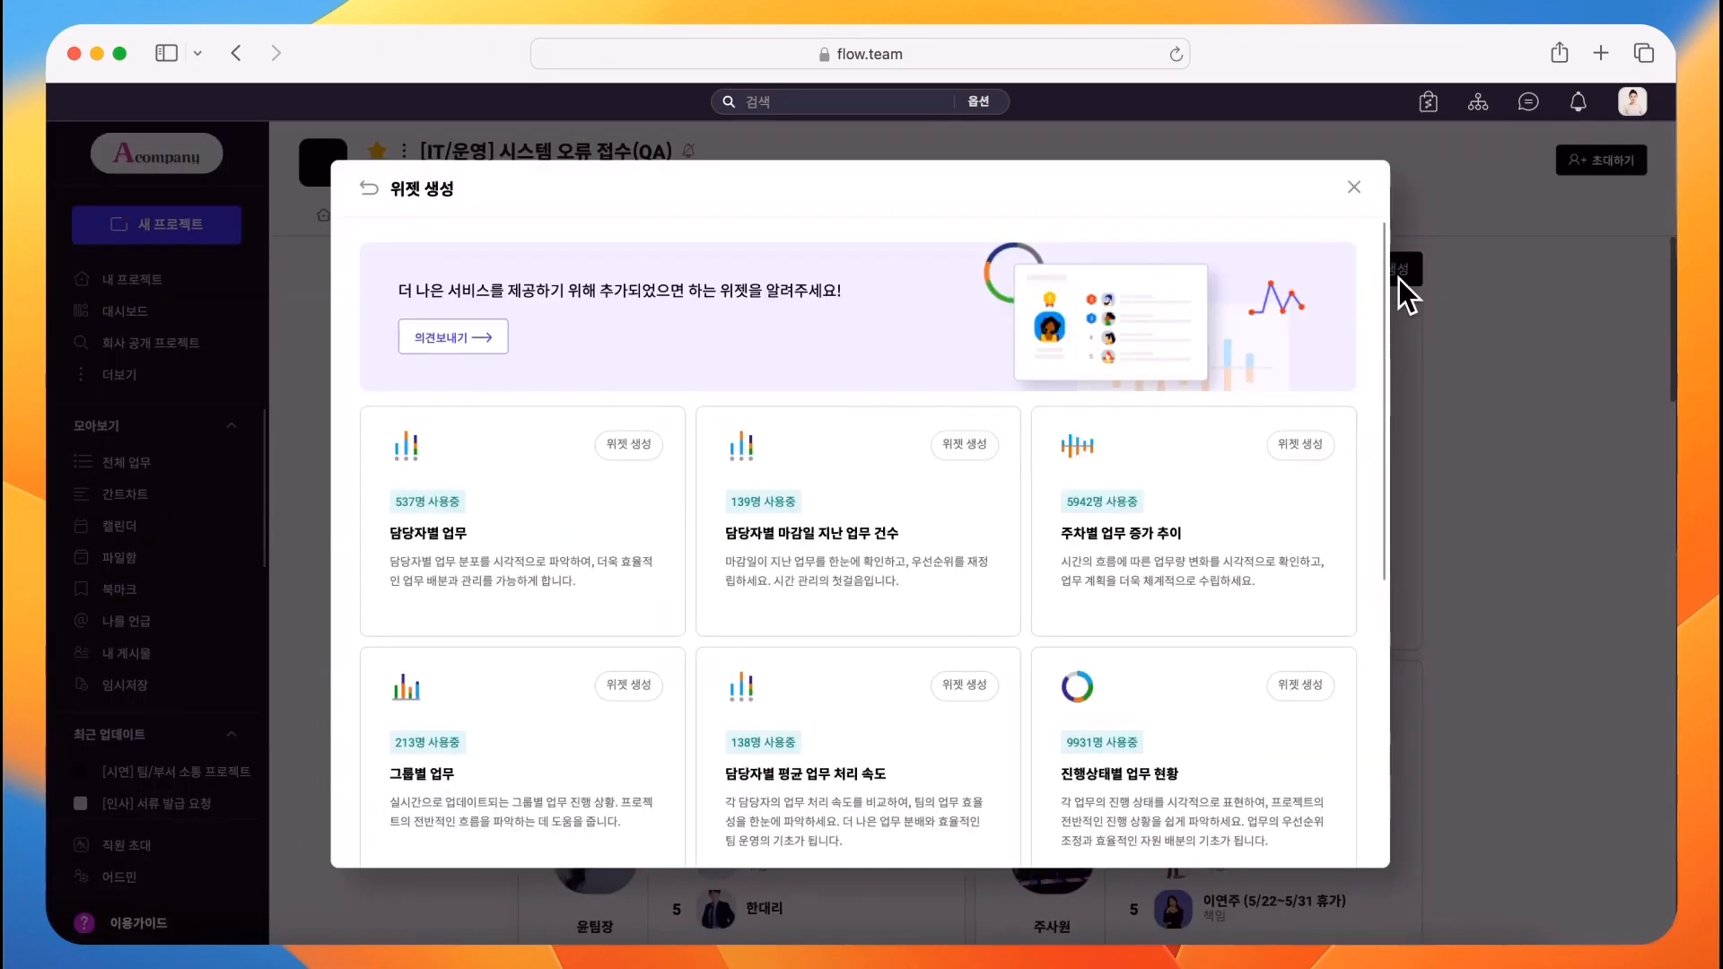
scroll(564, 758, "down", 3)
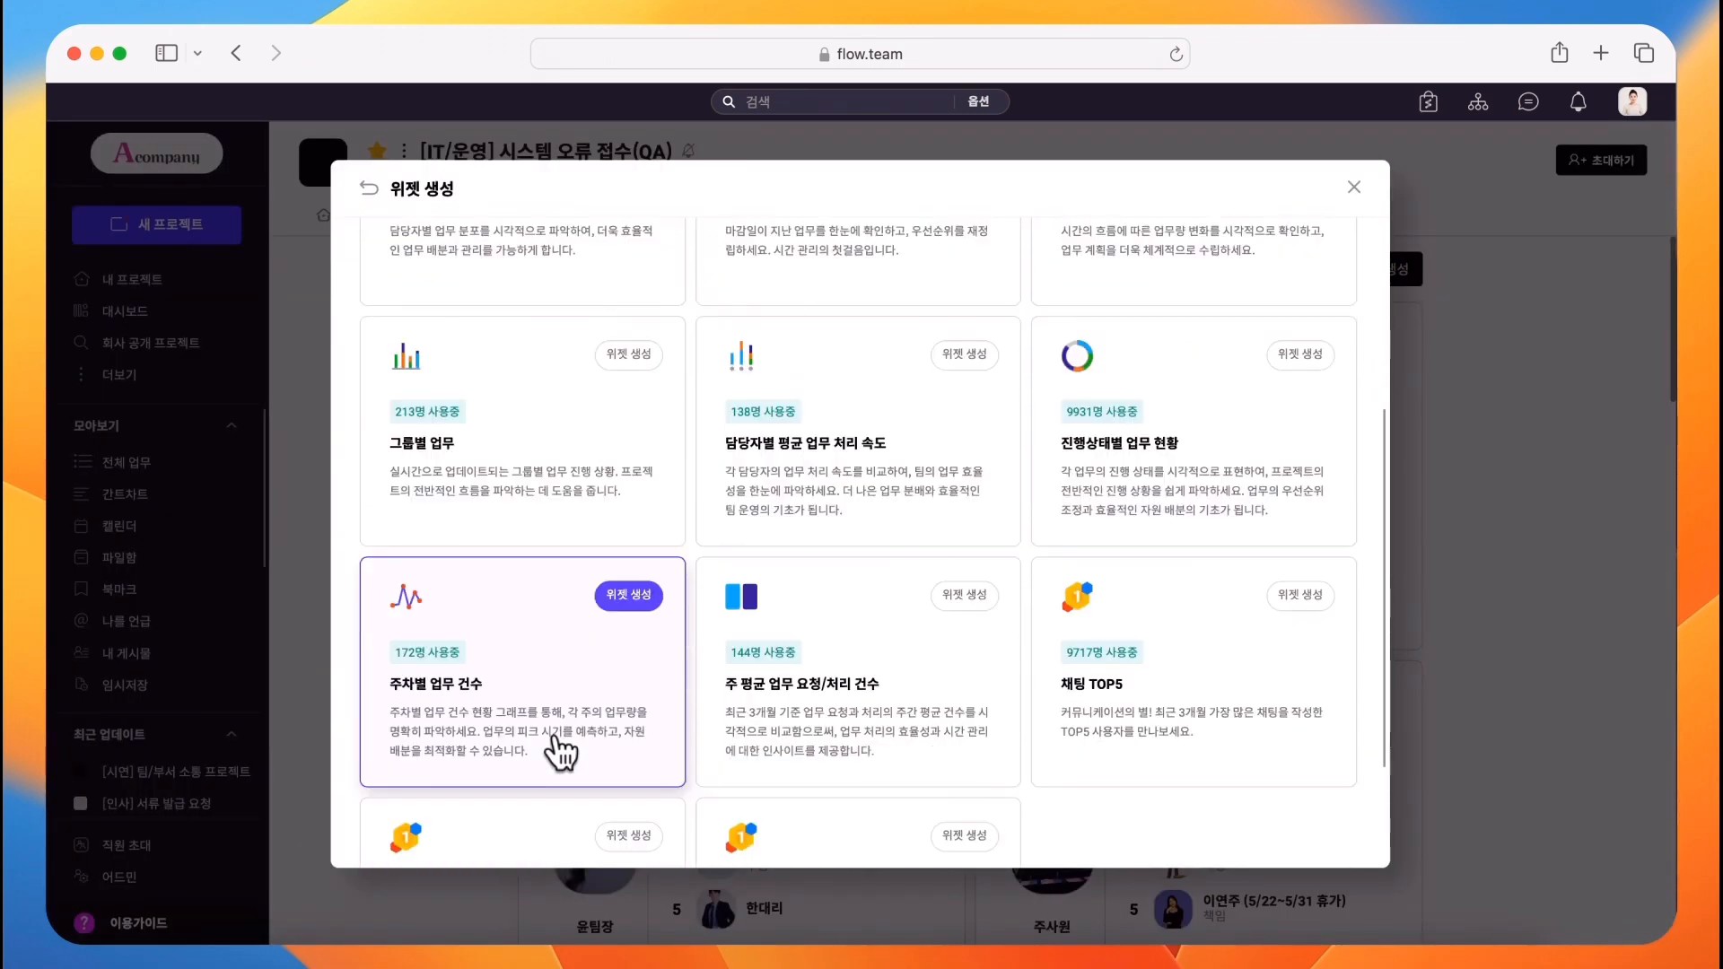
left_click(558, 748)
Replace the widget's All assignee with the section chief, found by name in the assignee search.
left_click(421, 384)
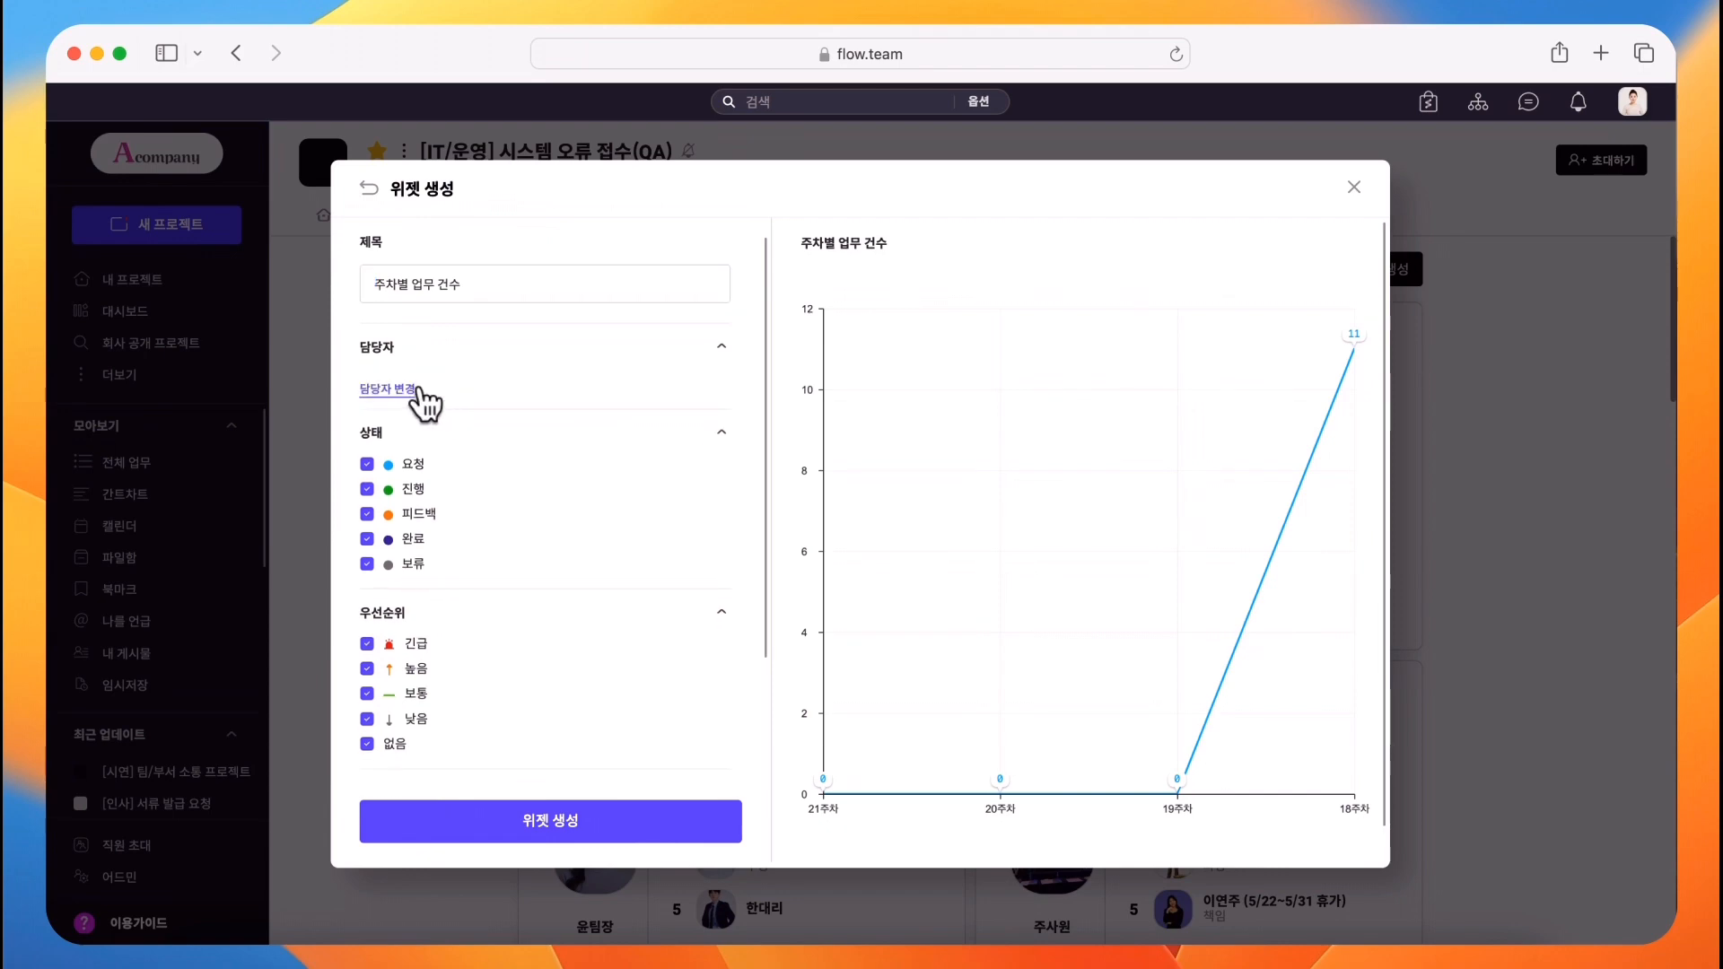
left_click(387, 388)
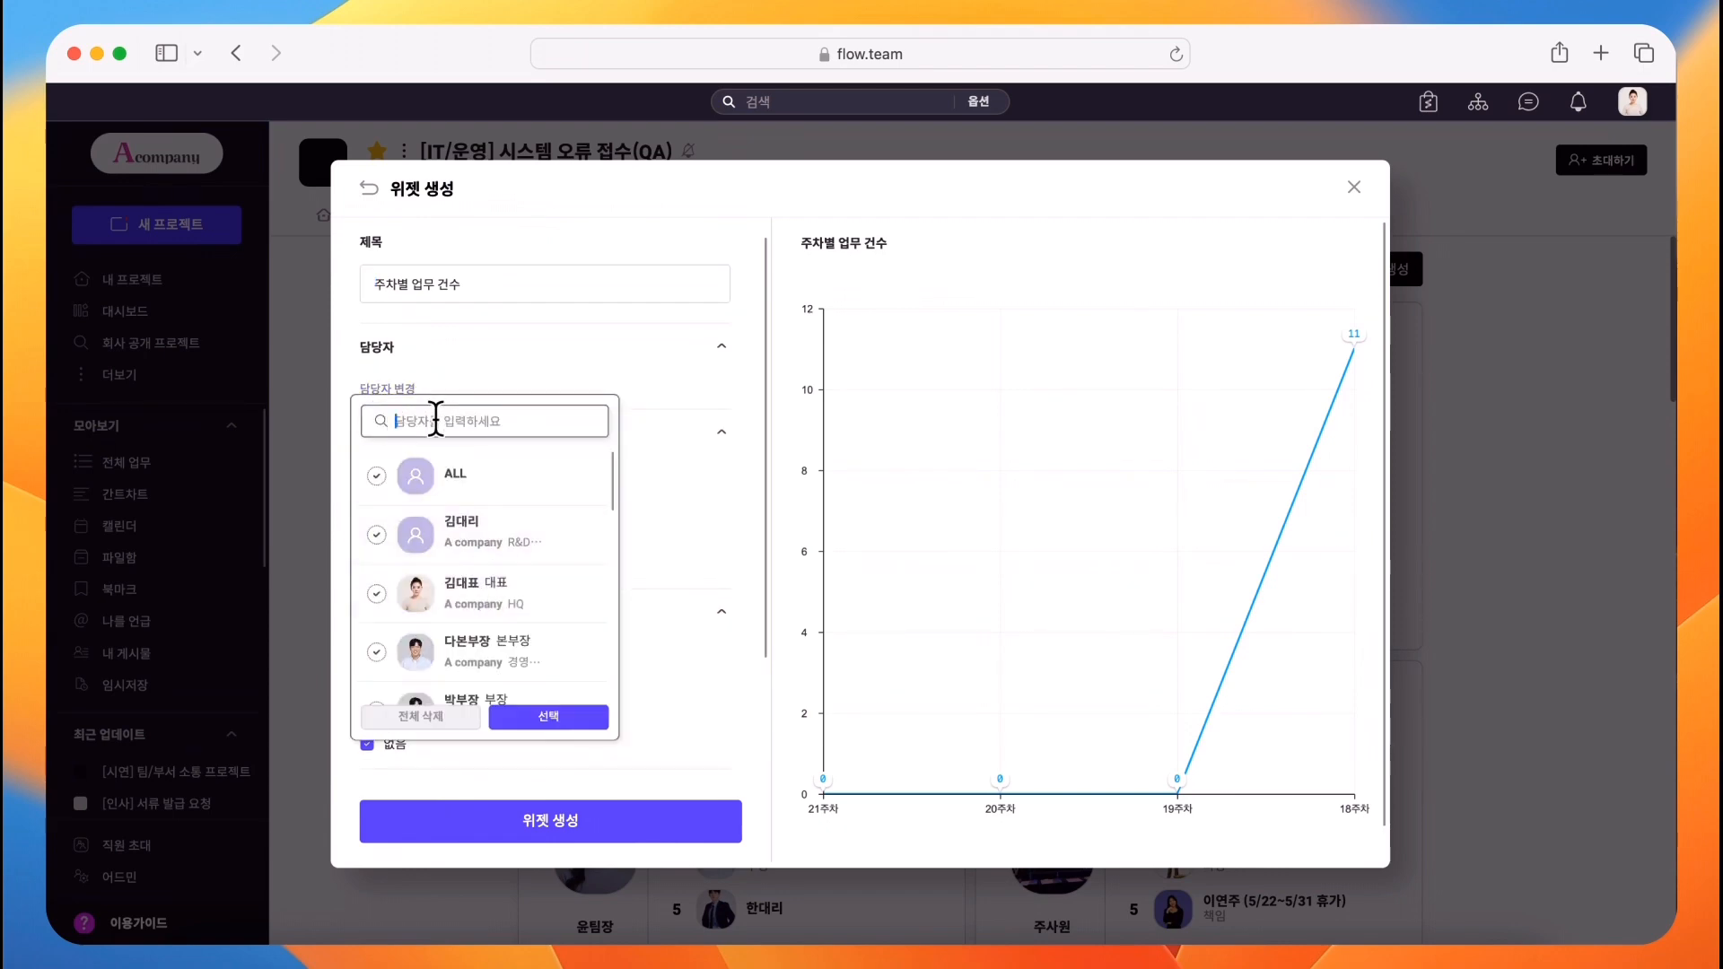
type("임과장")
left_click(445, 492)
left_click(545, 715)
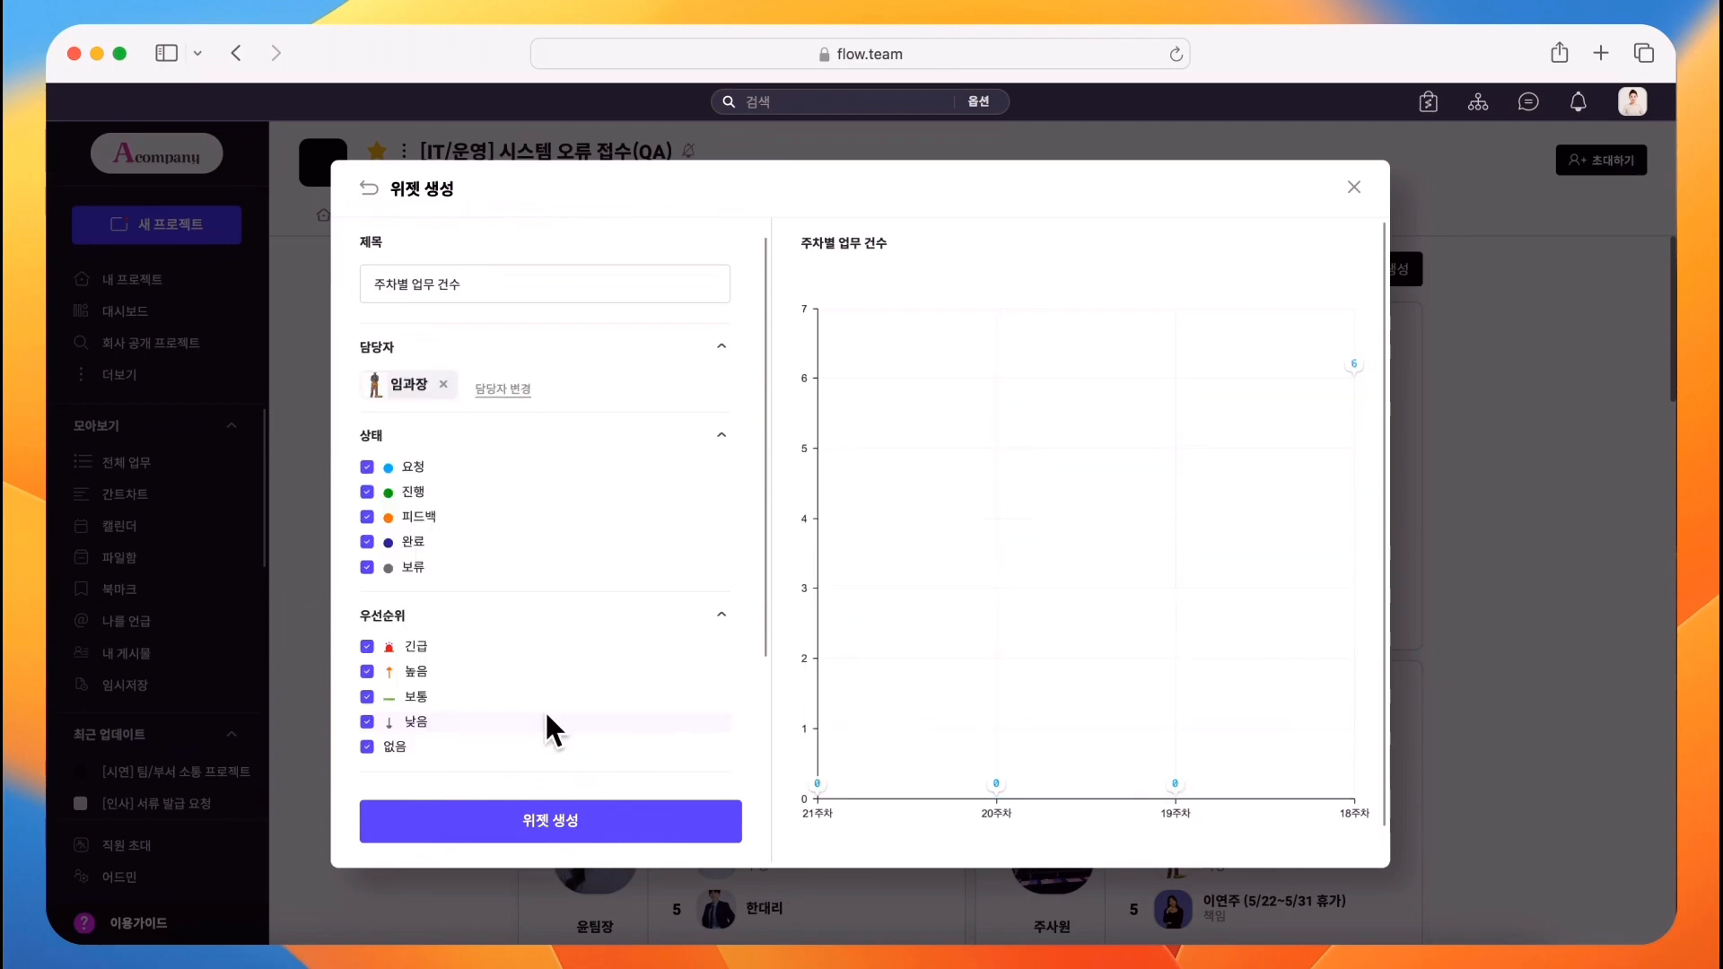
Set the section chief's weekly widget to cover the 전체 registration-date period.
scroll(537, 519, "down", 3)
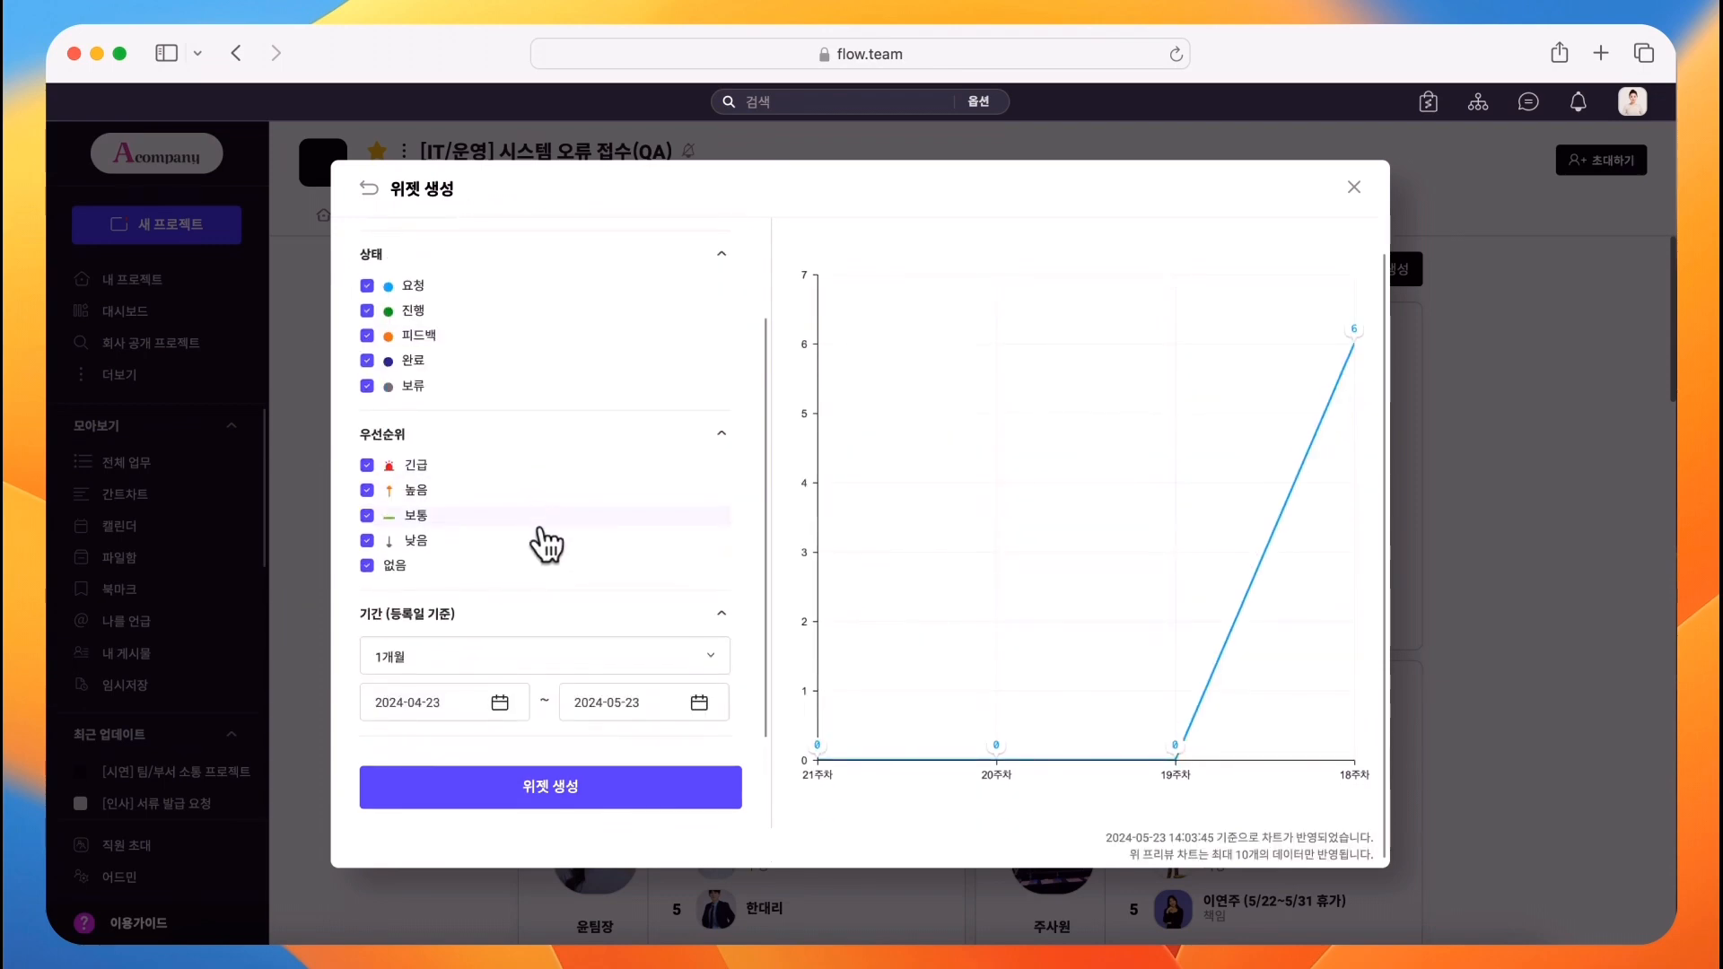
left_click(543, 654)
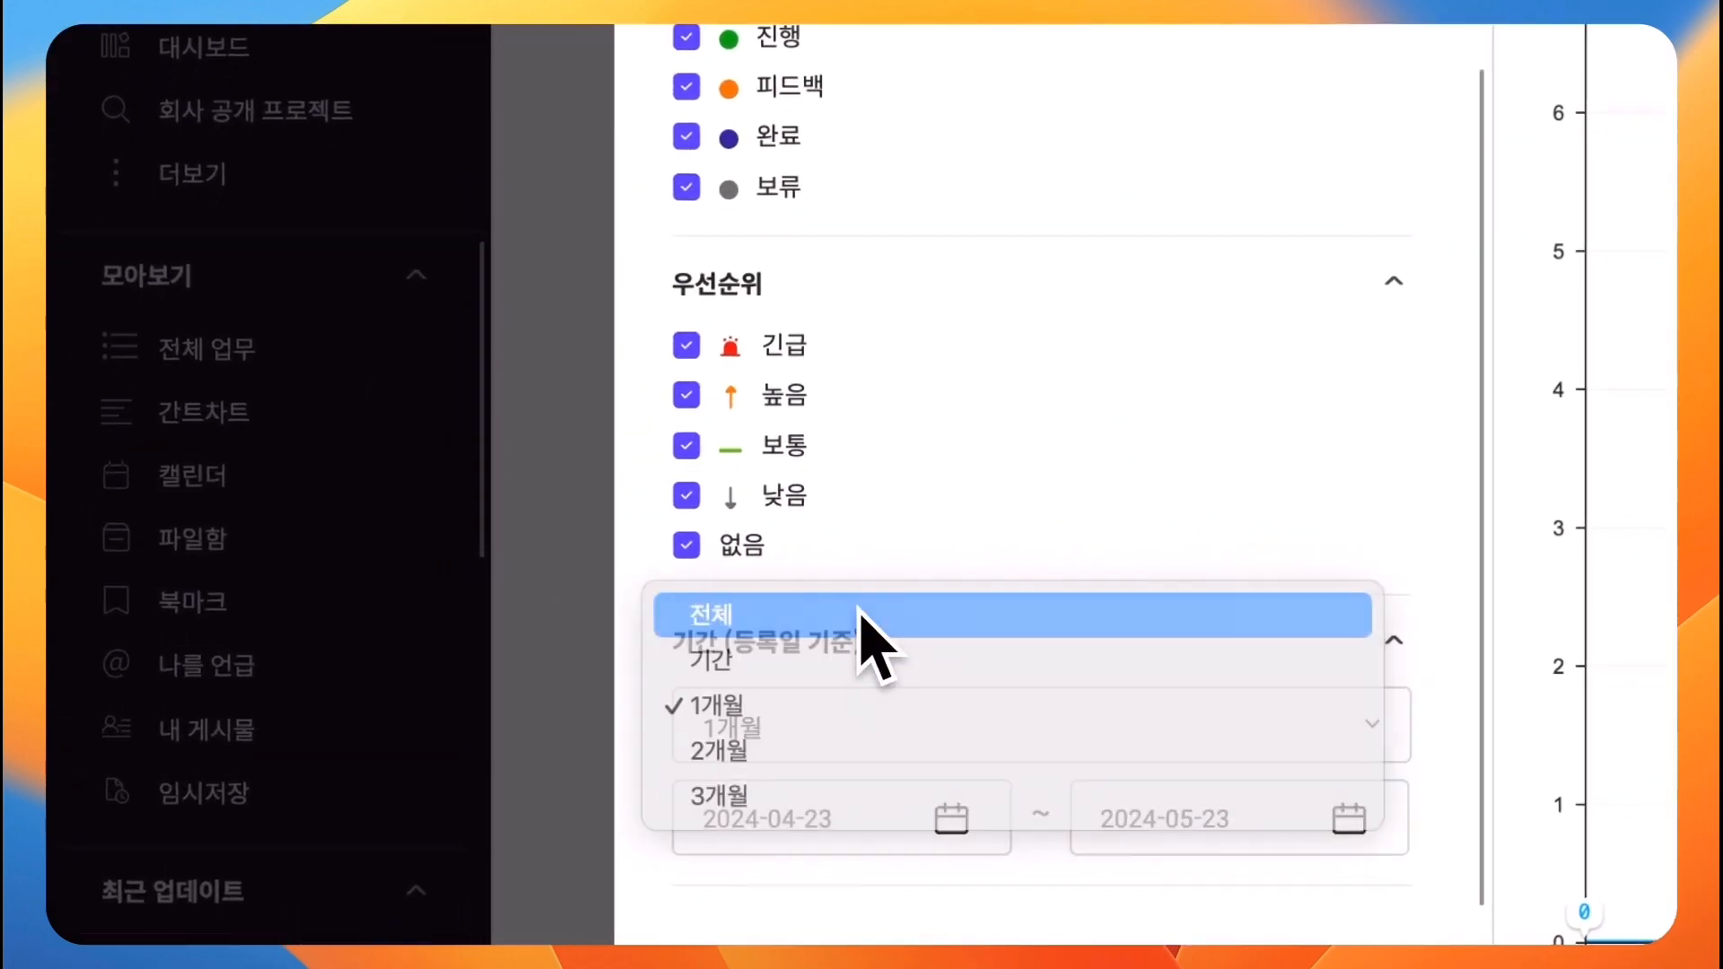
left_click(859, 614)
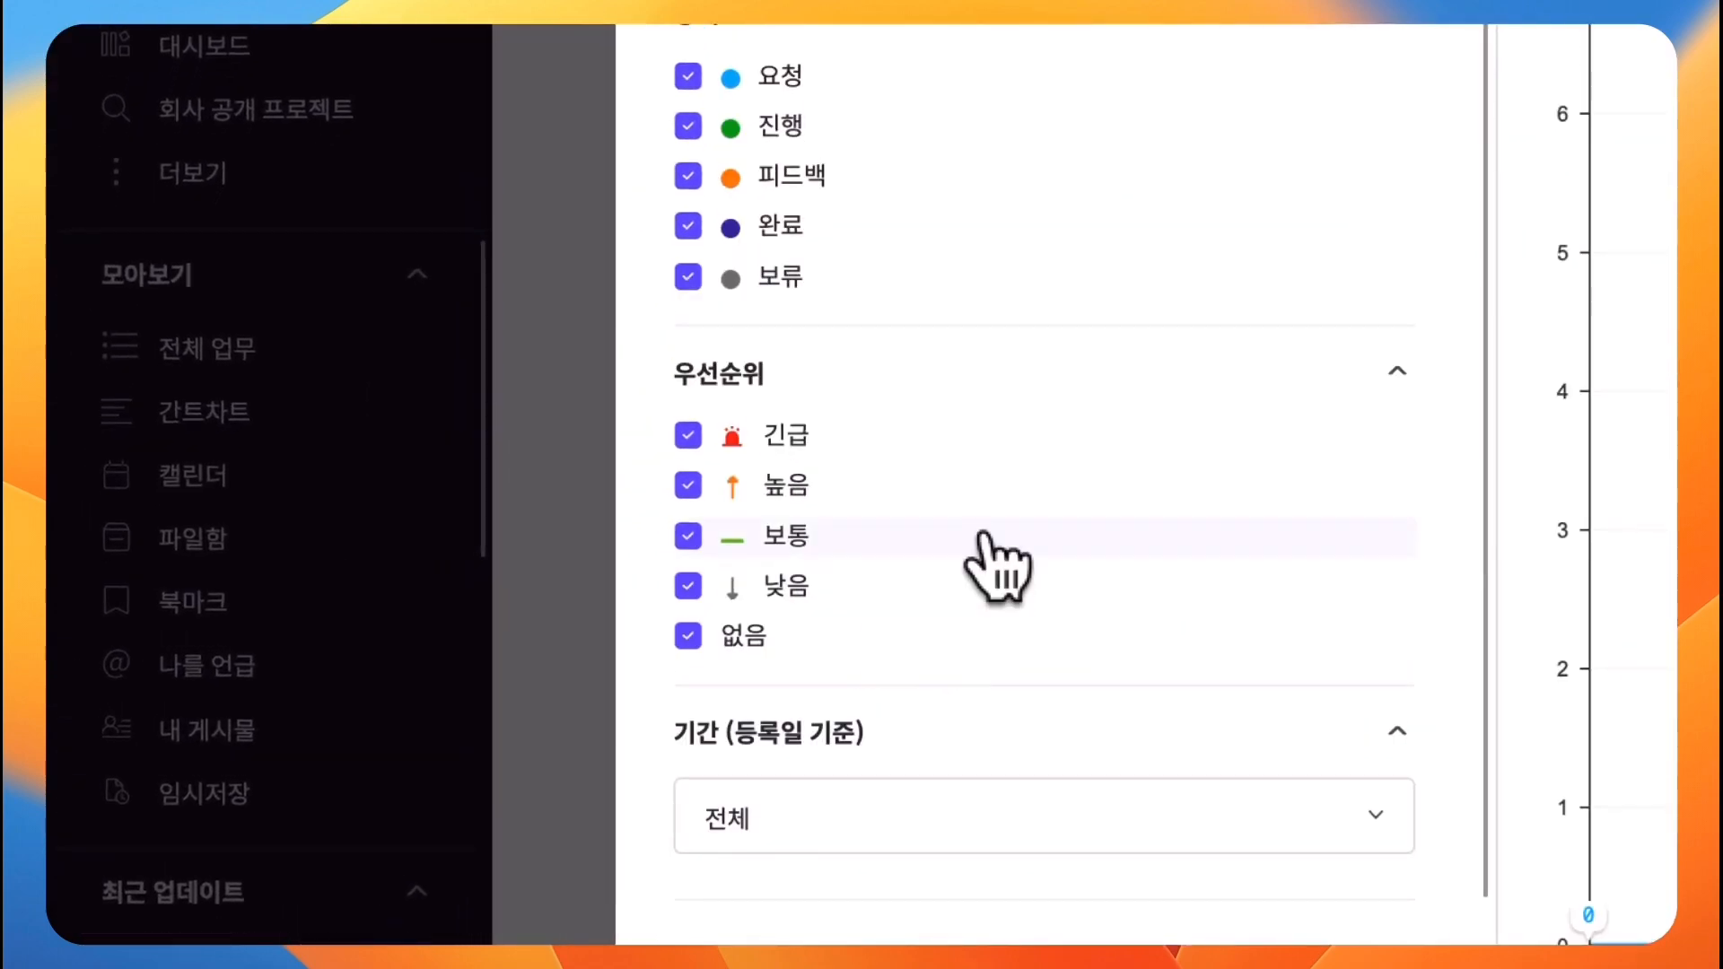
Retitle the widget with the section chief's name followed by "의 주차별 업무 건수".
scroll(996, 556, "up", 6)
left_click(702, 242)
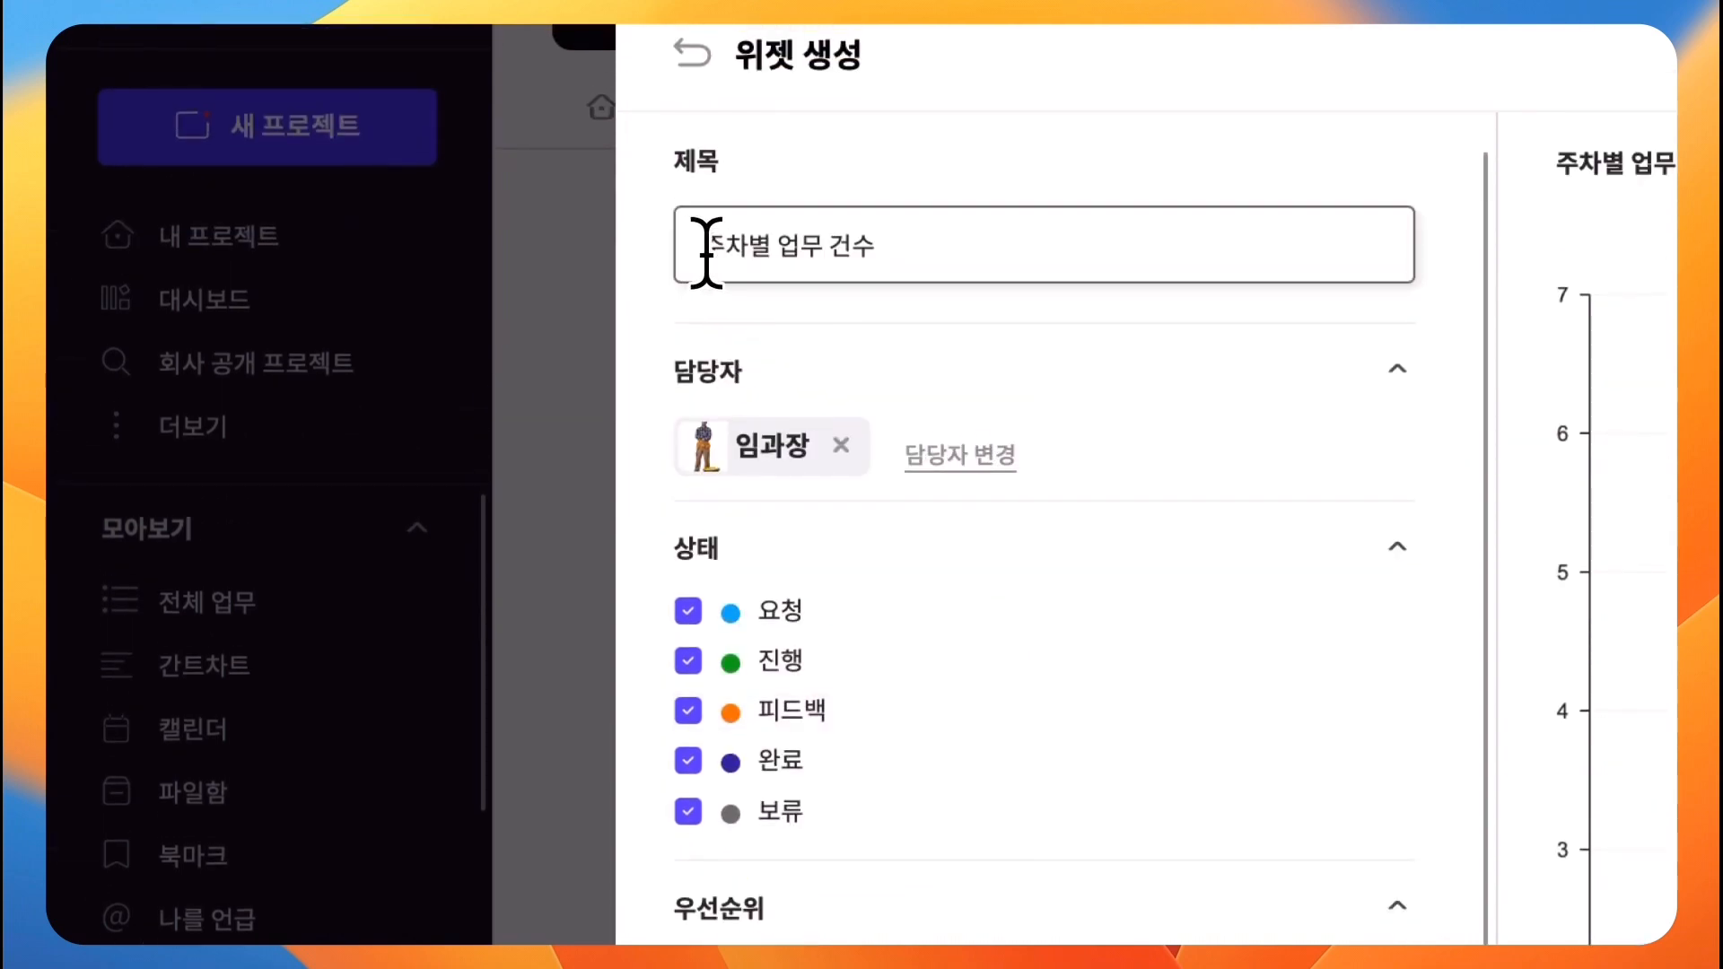
key("super+a")
type("임ㄱ과장의 주차별 ㅇ")
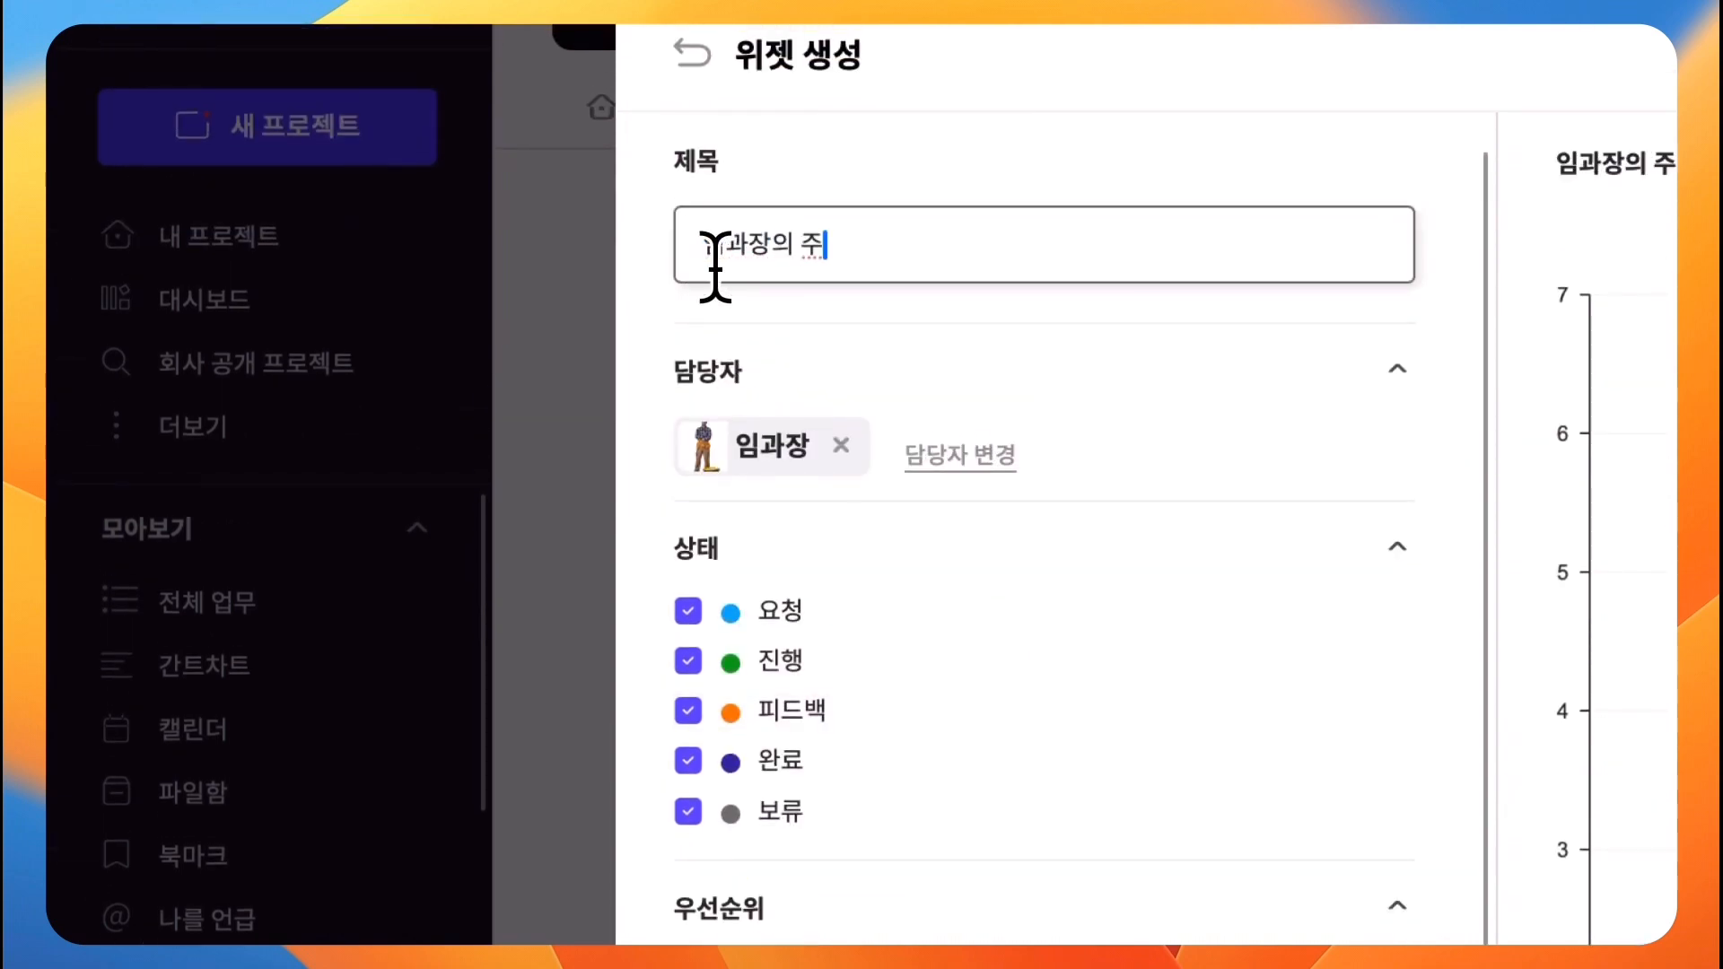
type("업무 건수")
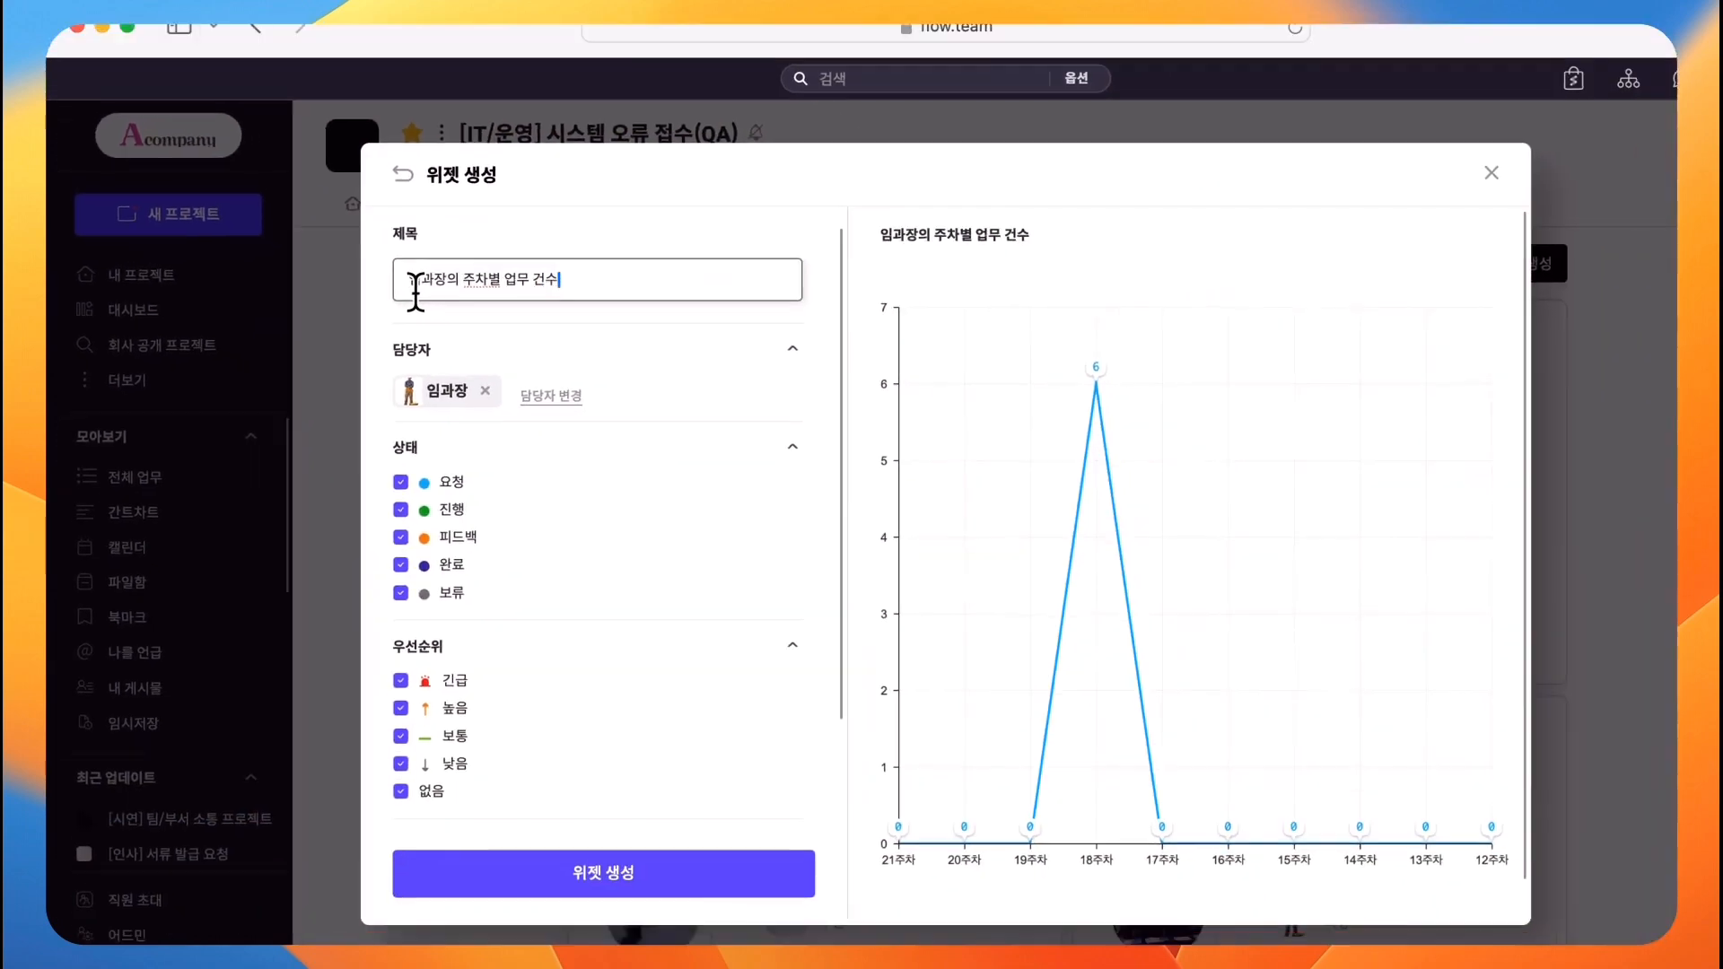
Create the section chief's 주차별 업무 건수 widget and view its chart among the insight widgets.
left_click(536, 815)
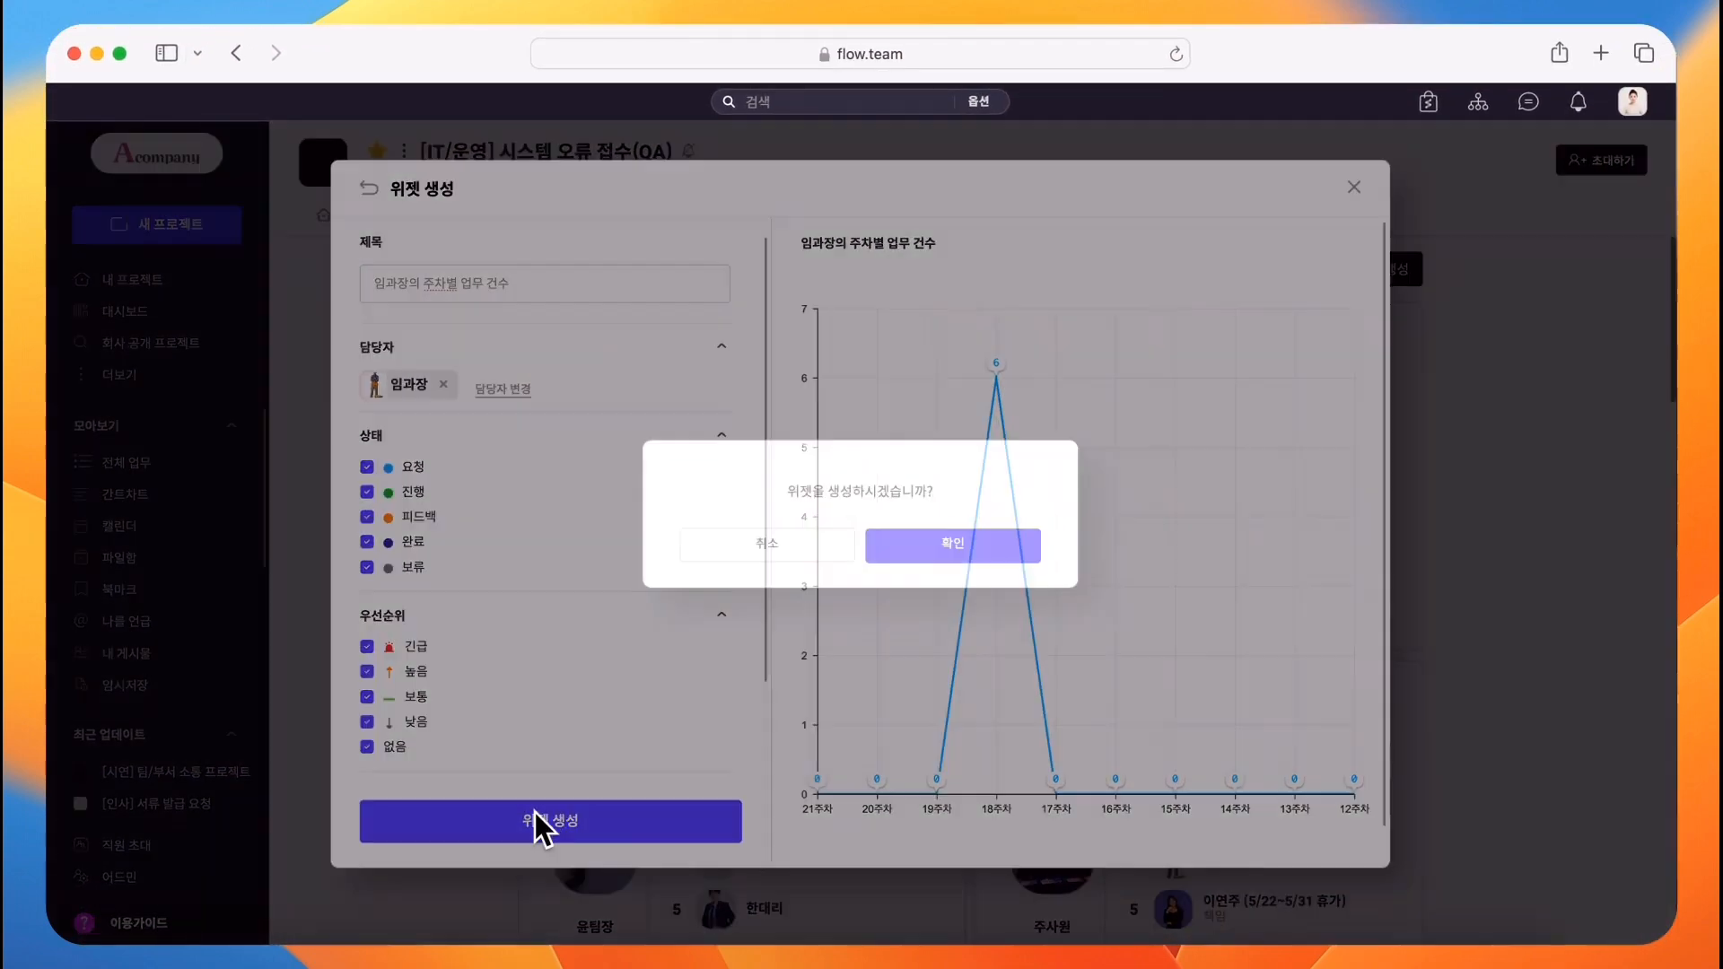
left_click(951, 560)
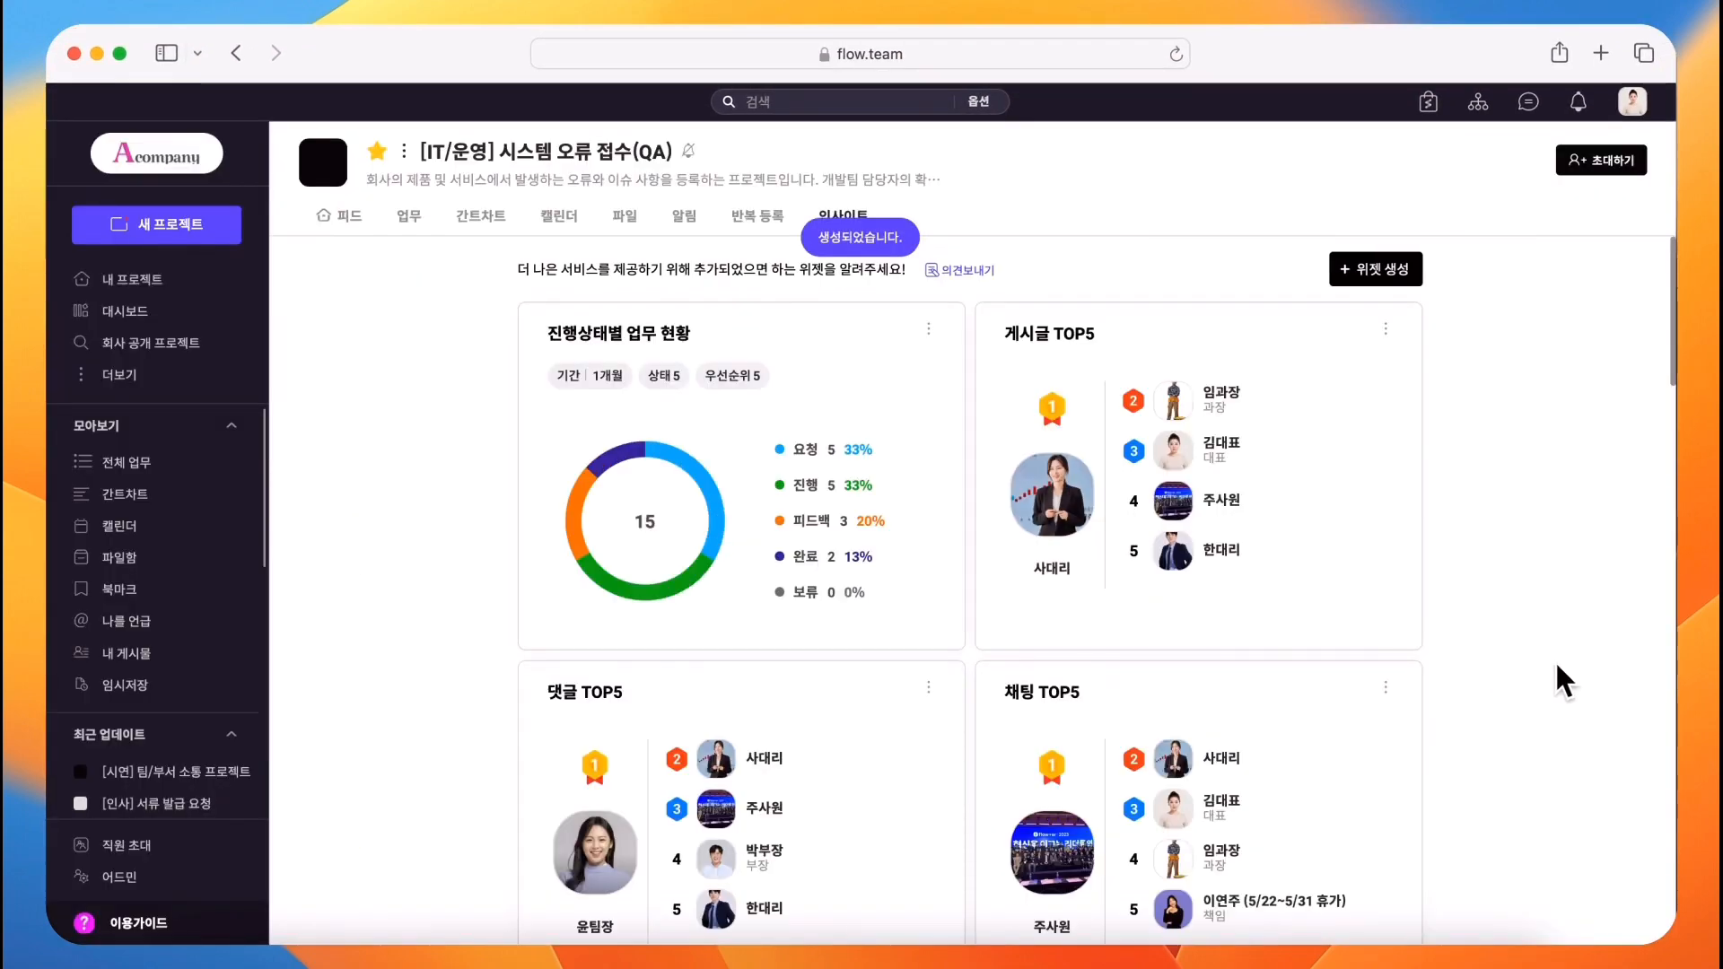
scroll(1543, 664, "down", 10)
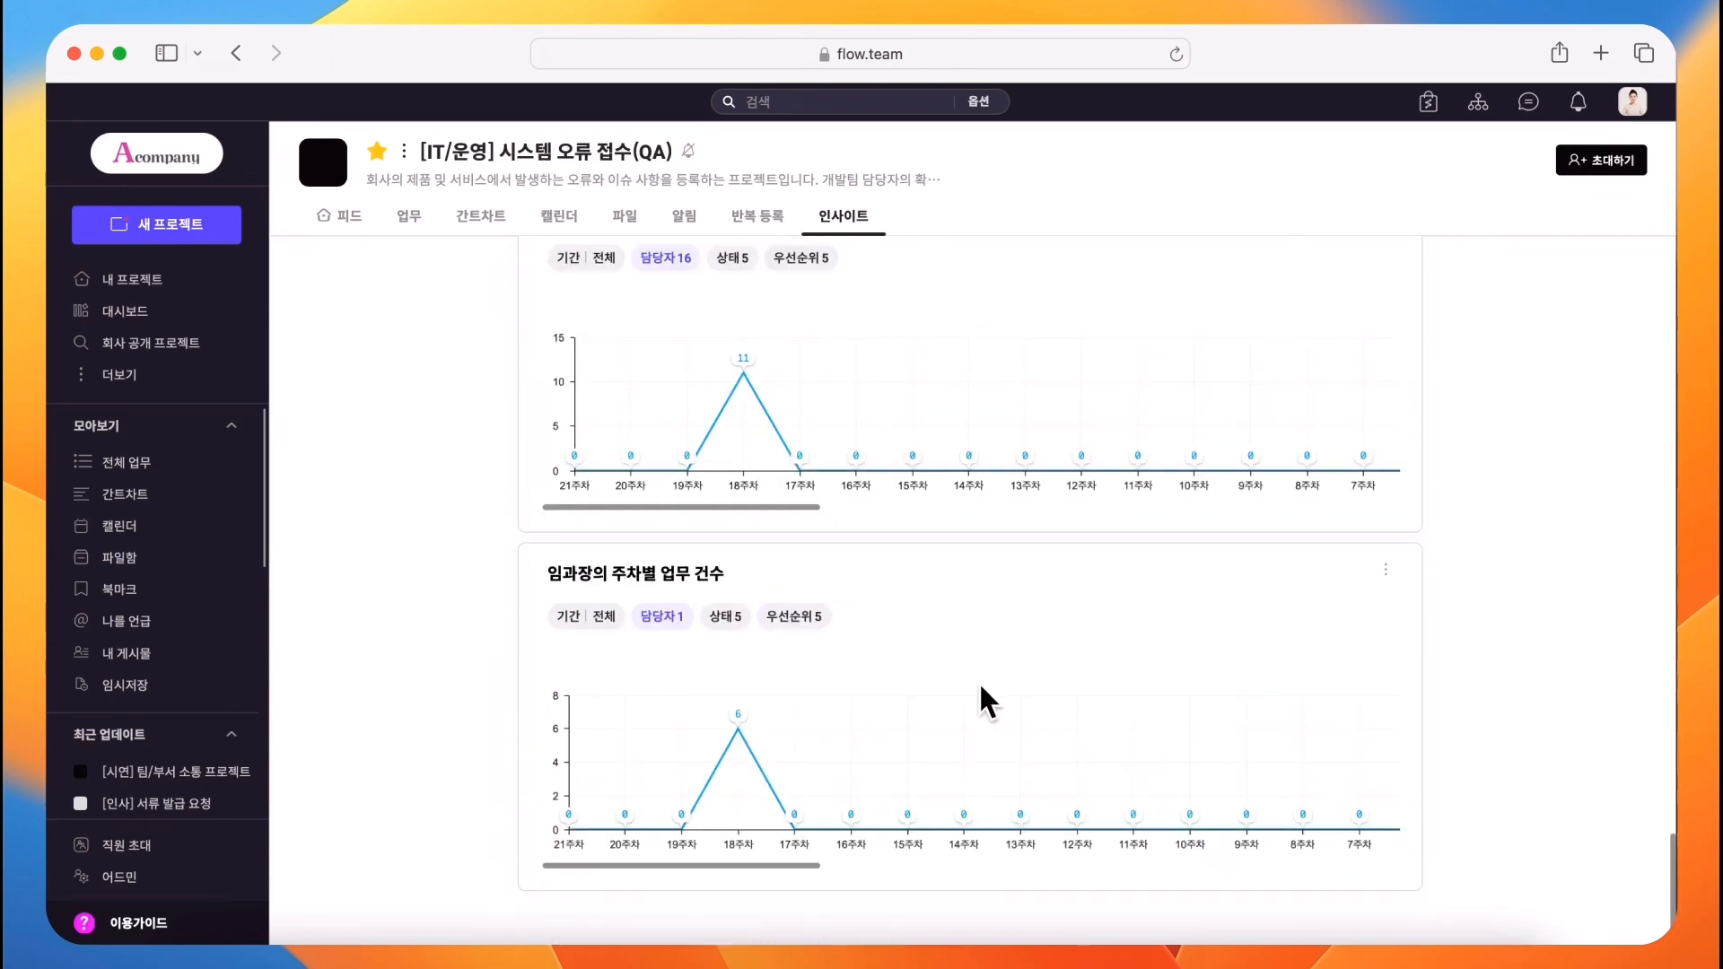
Add a 주차별 업무 증가 추이 widget to the project's insights and view its chart.
scroll(978, 696, "up", 20)
left_click(1337, 274)
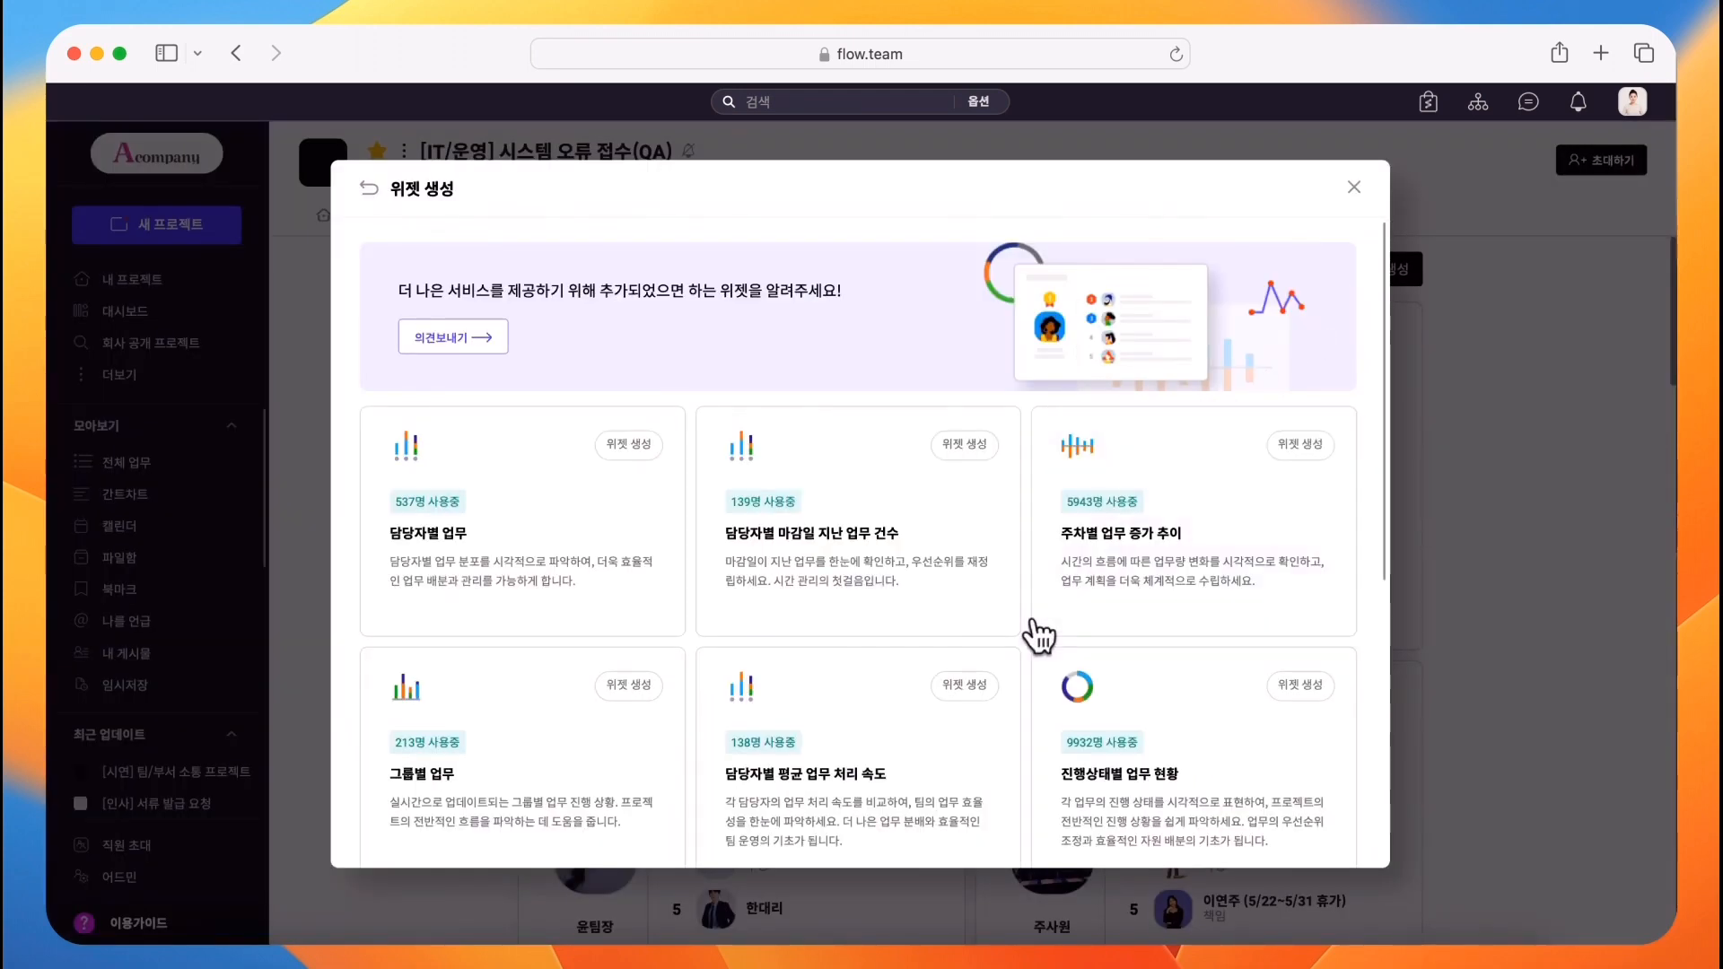
left_click(1111, 589)
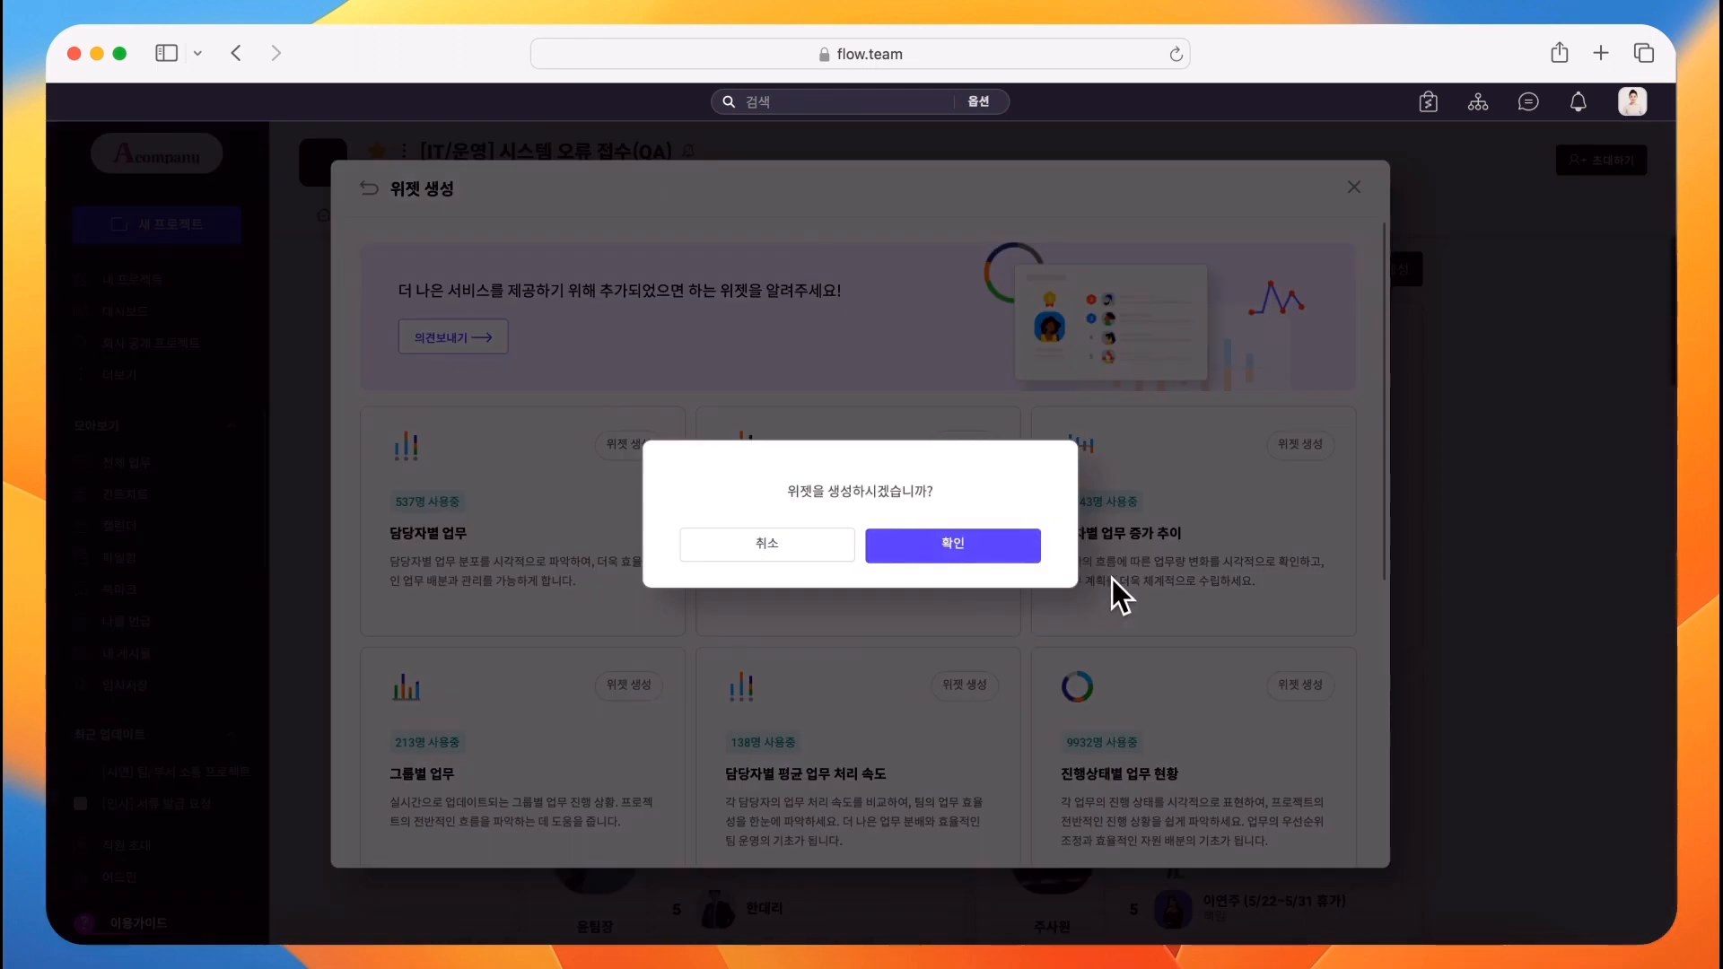
left_click(1009, 551)
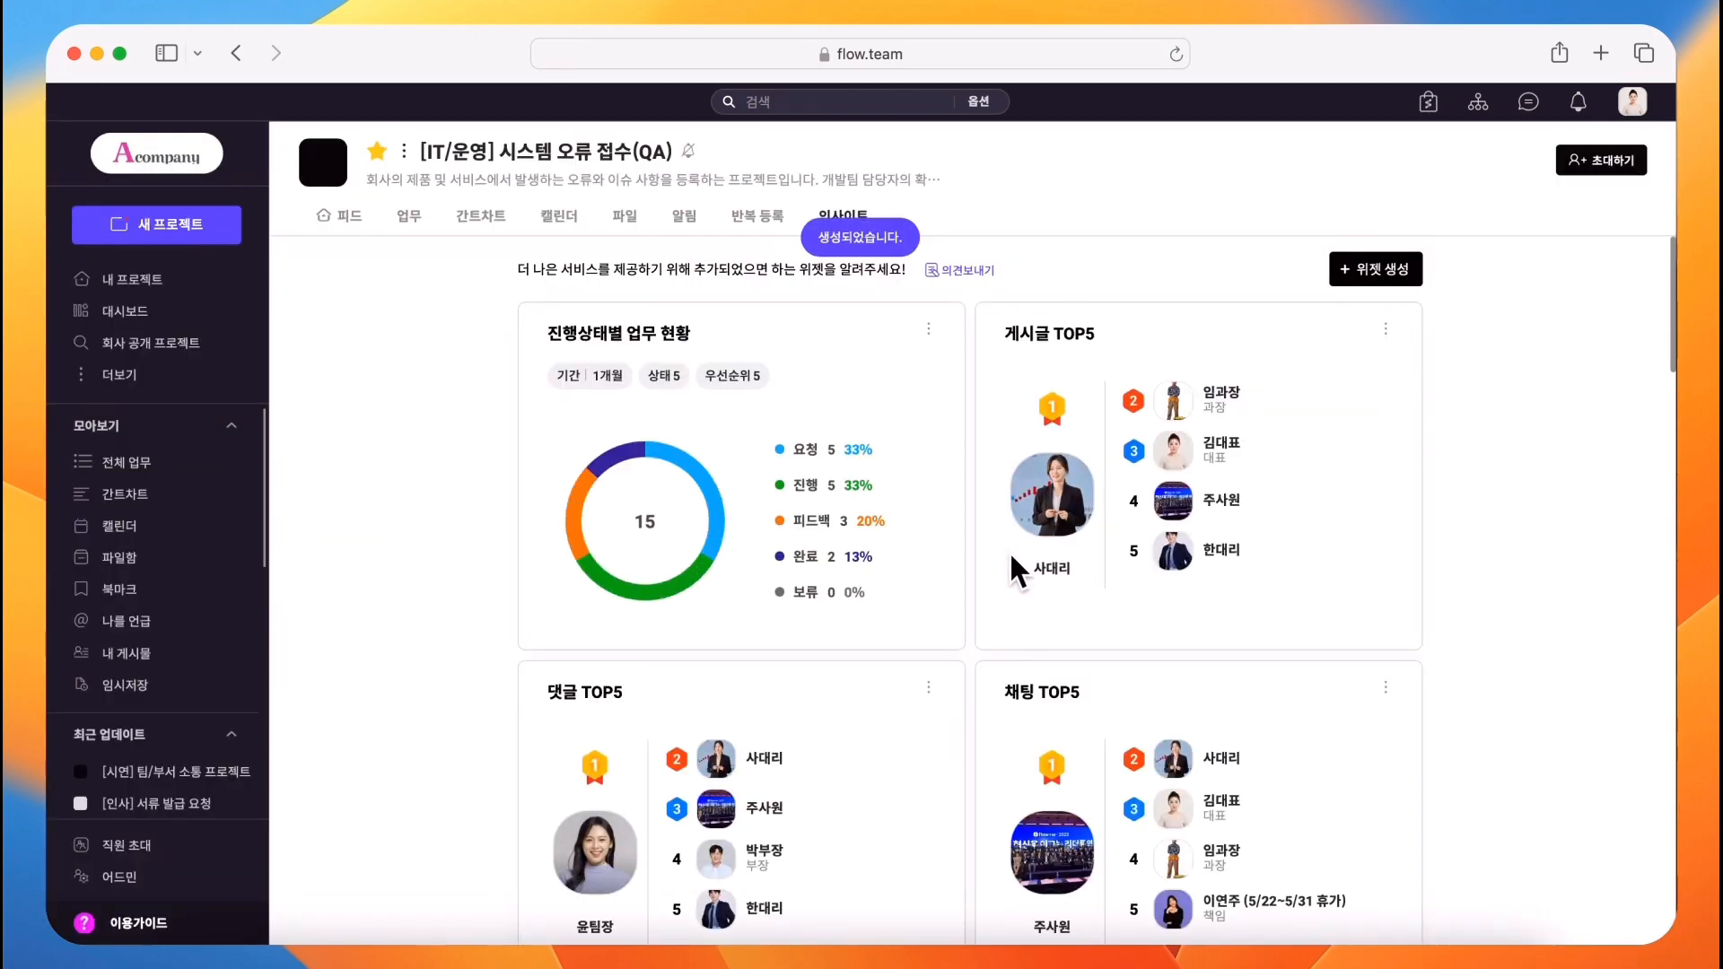
scroll(1012, 558, "down", 20)
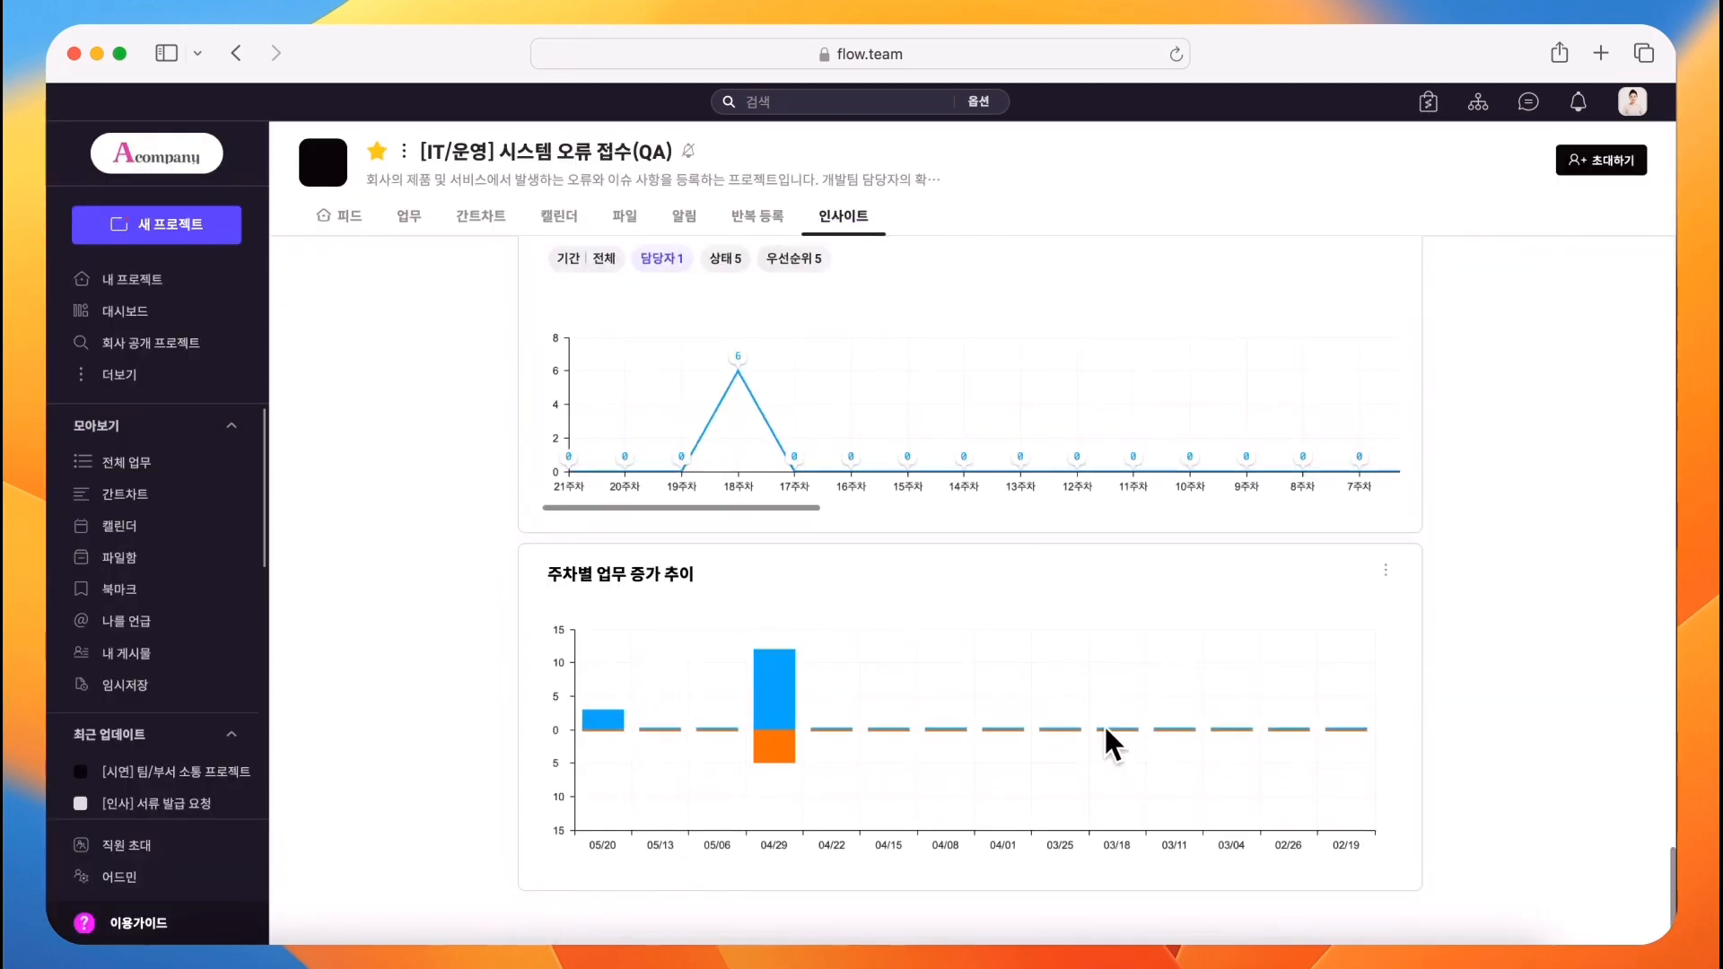
Check the 요청 and 완료 figures for the 04/29 week, open that week's 완료 task list, and return to the insights.
mouse_move(776, 703)
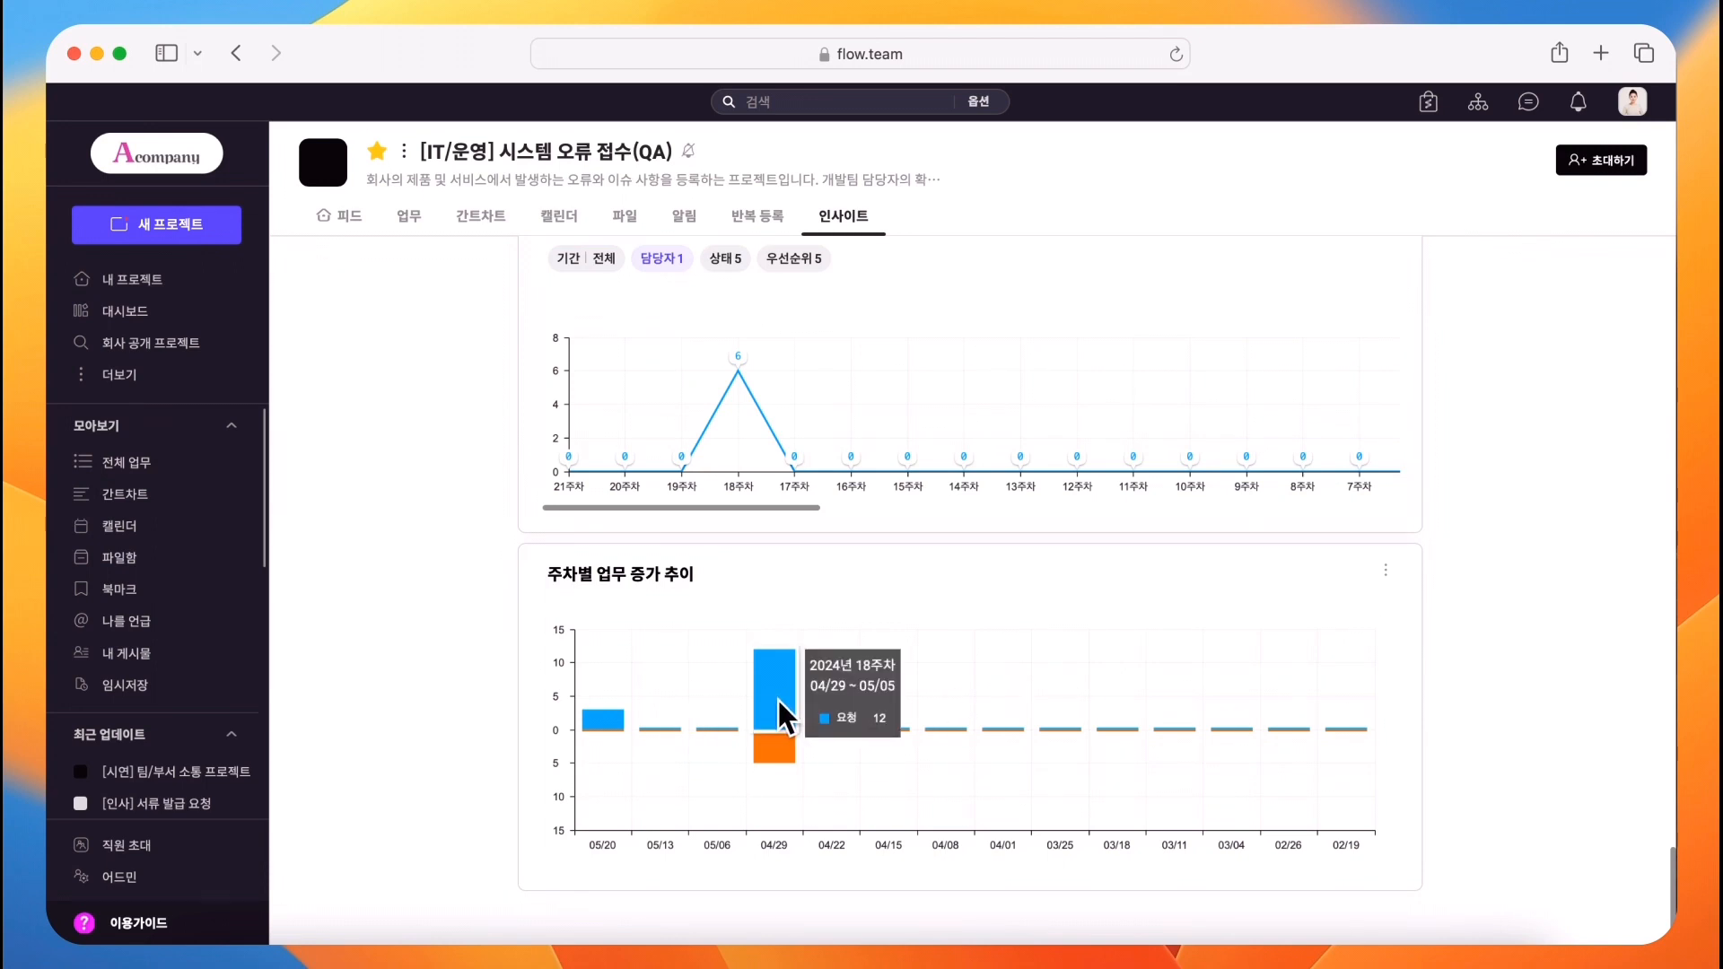
mouse_move(765, 746)
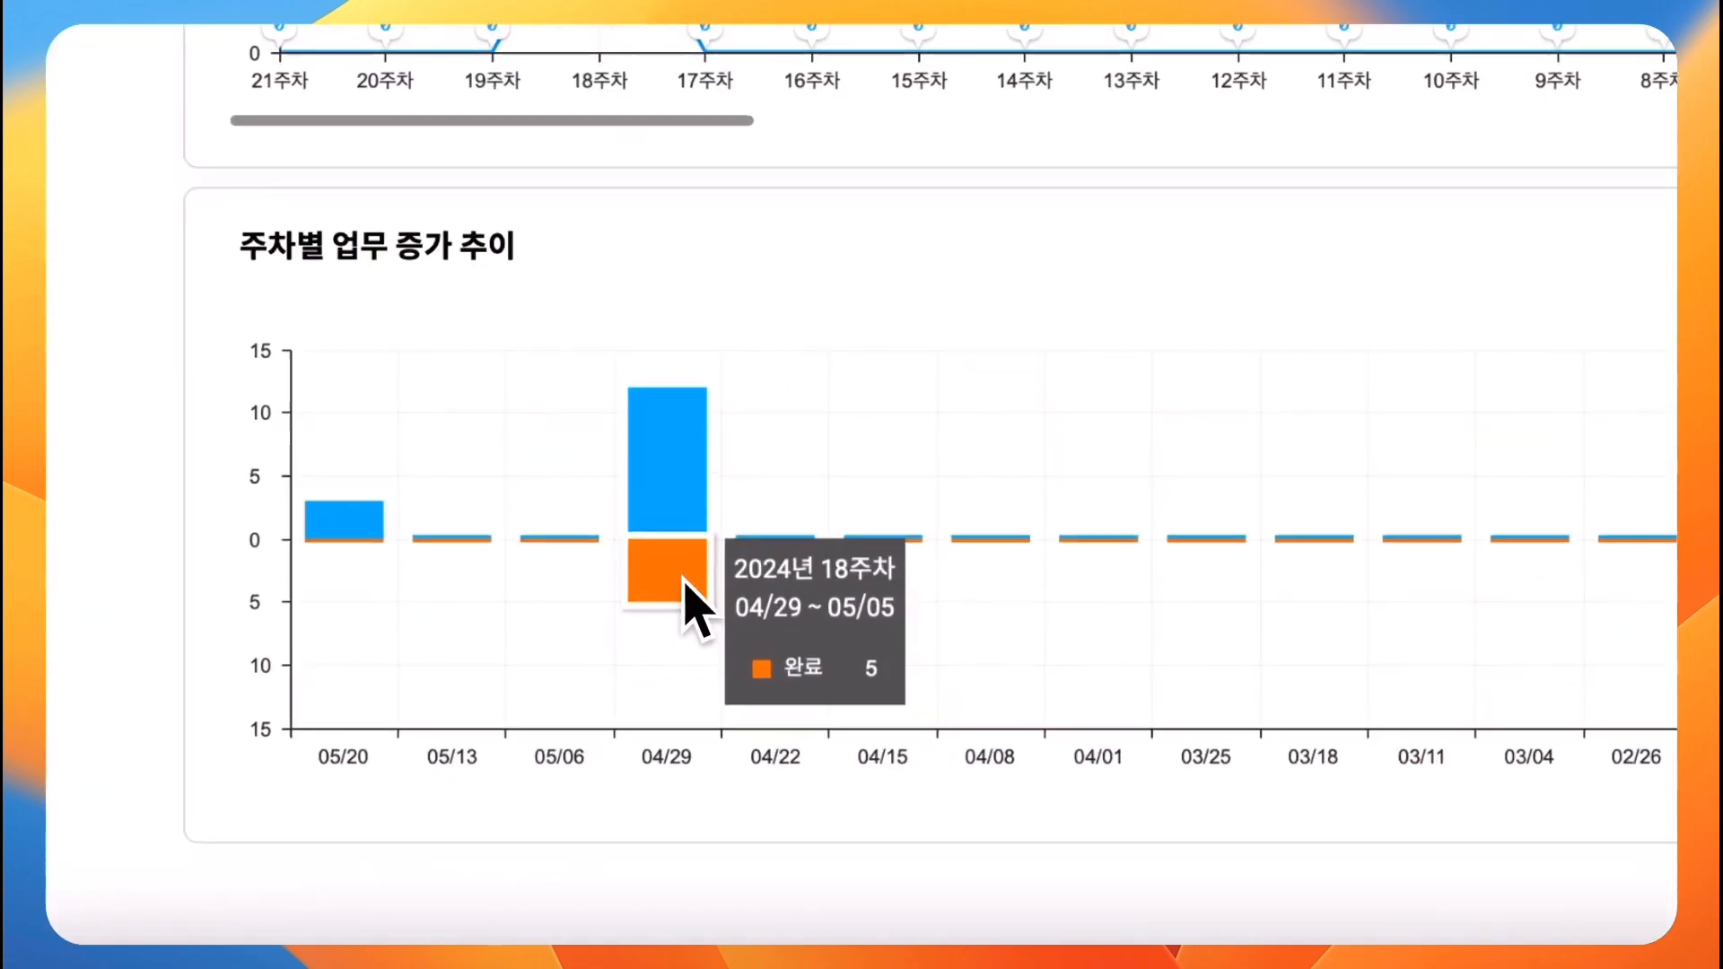
left_click(782, 750)
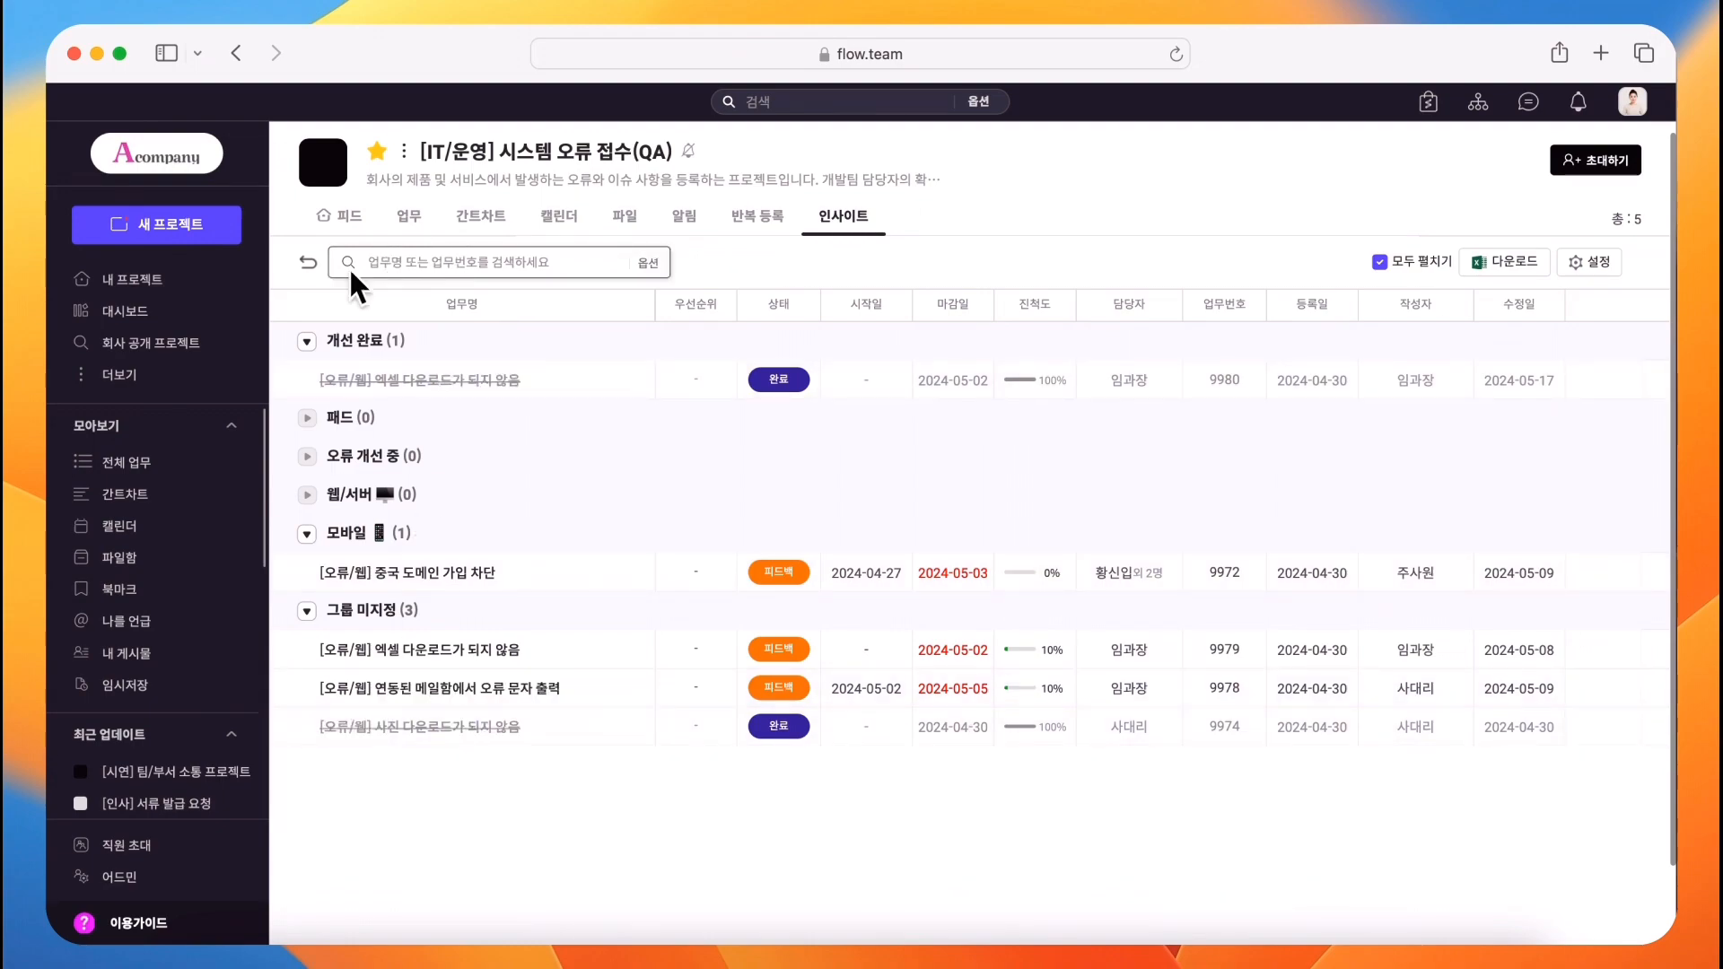
left_click(481, 402)
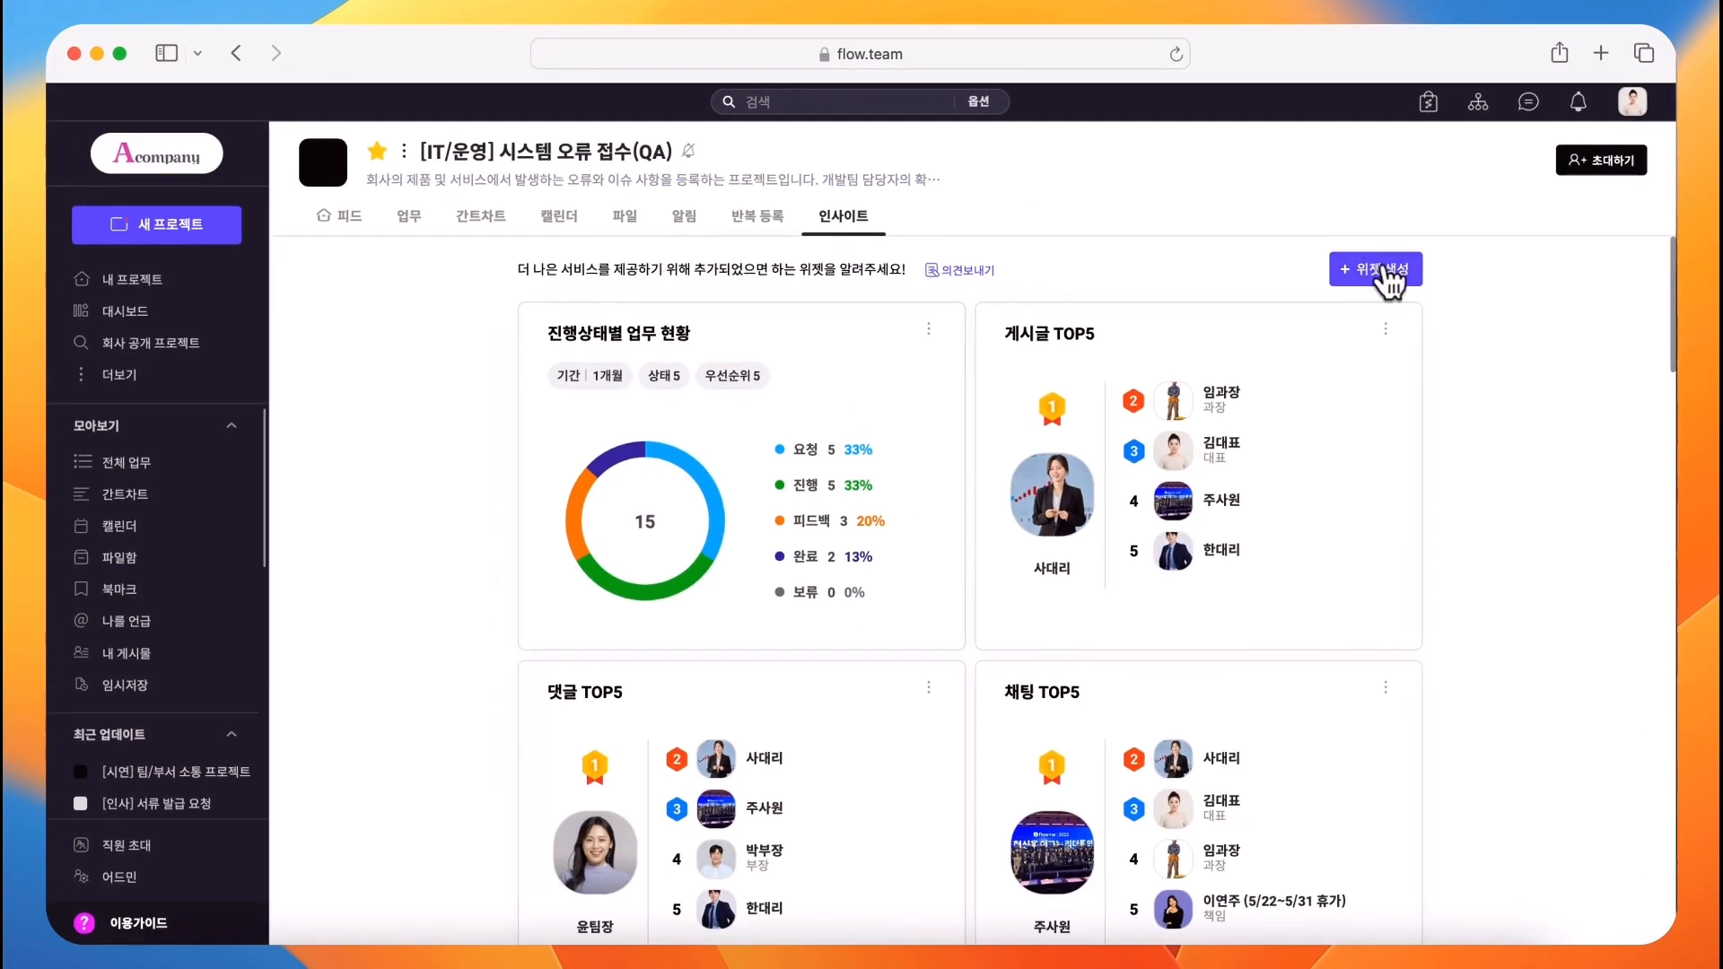
Add a 주 평균 업무 요청/처리 건수 widget to the project's insights and view it.
left_click(1385, 269)
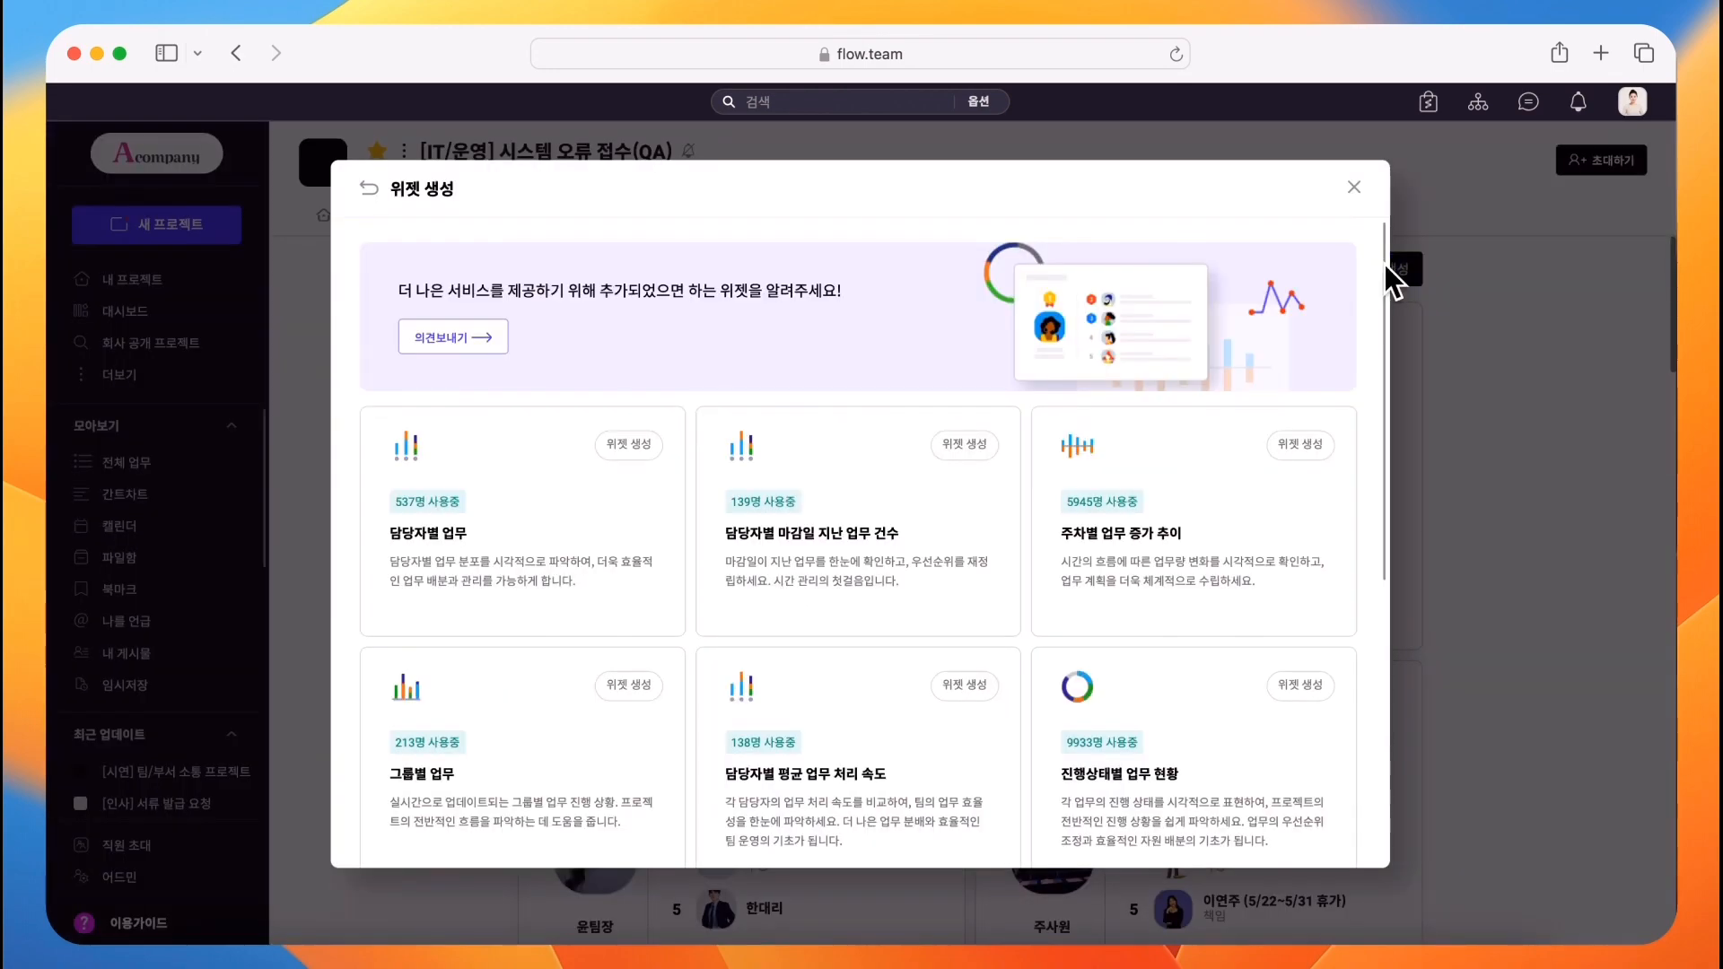
scroll(992, 592, "down", 3)
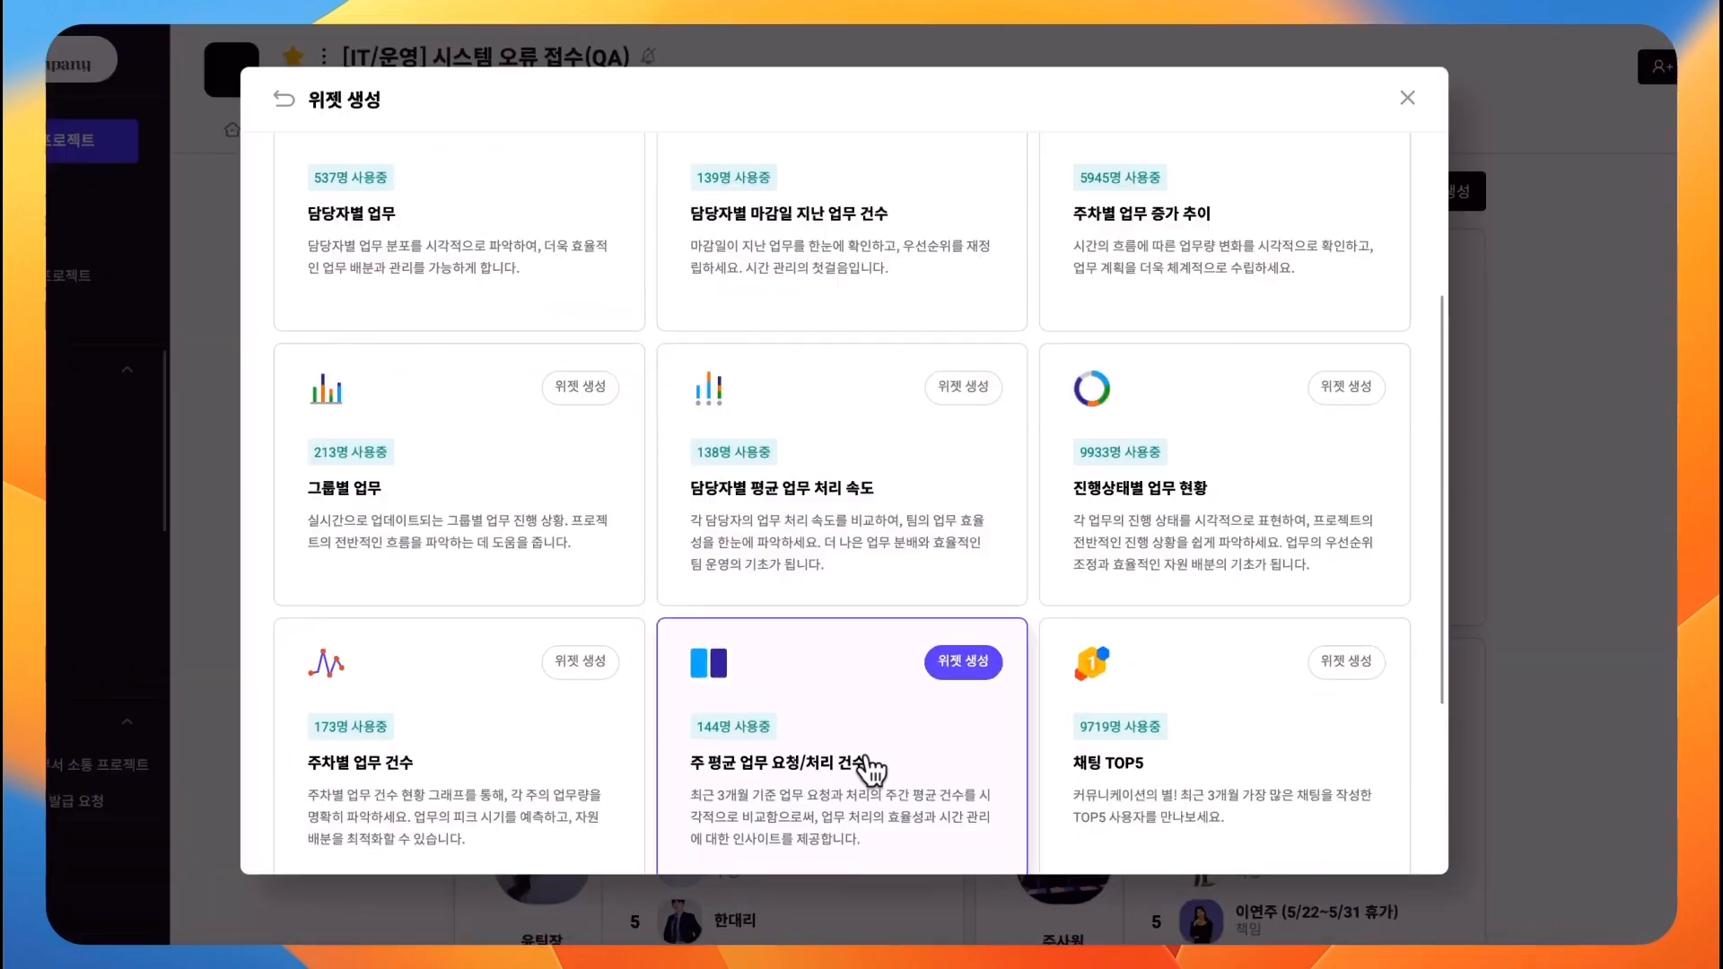
left_click(875, 745)
left_click(969, 579)
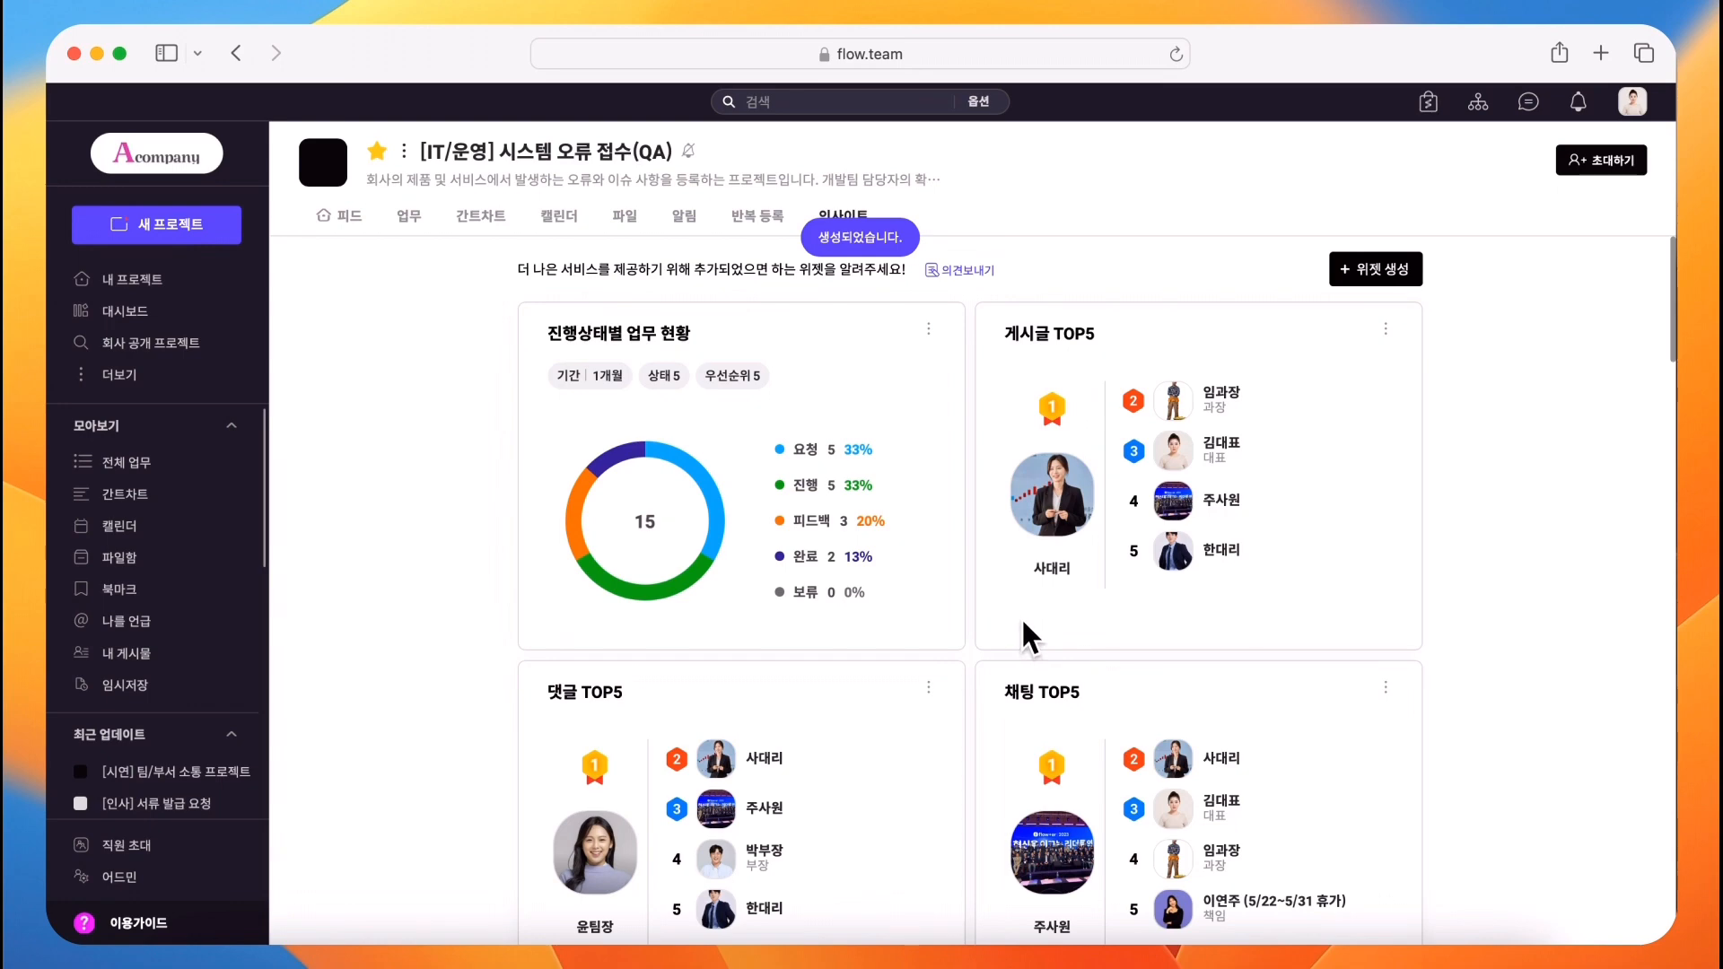
scroll(1025, 617, "down", 15)
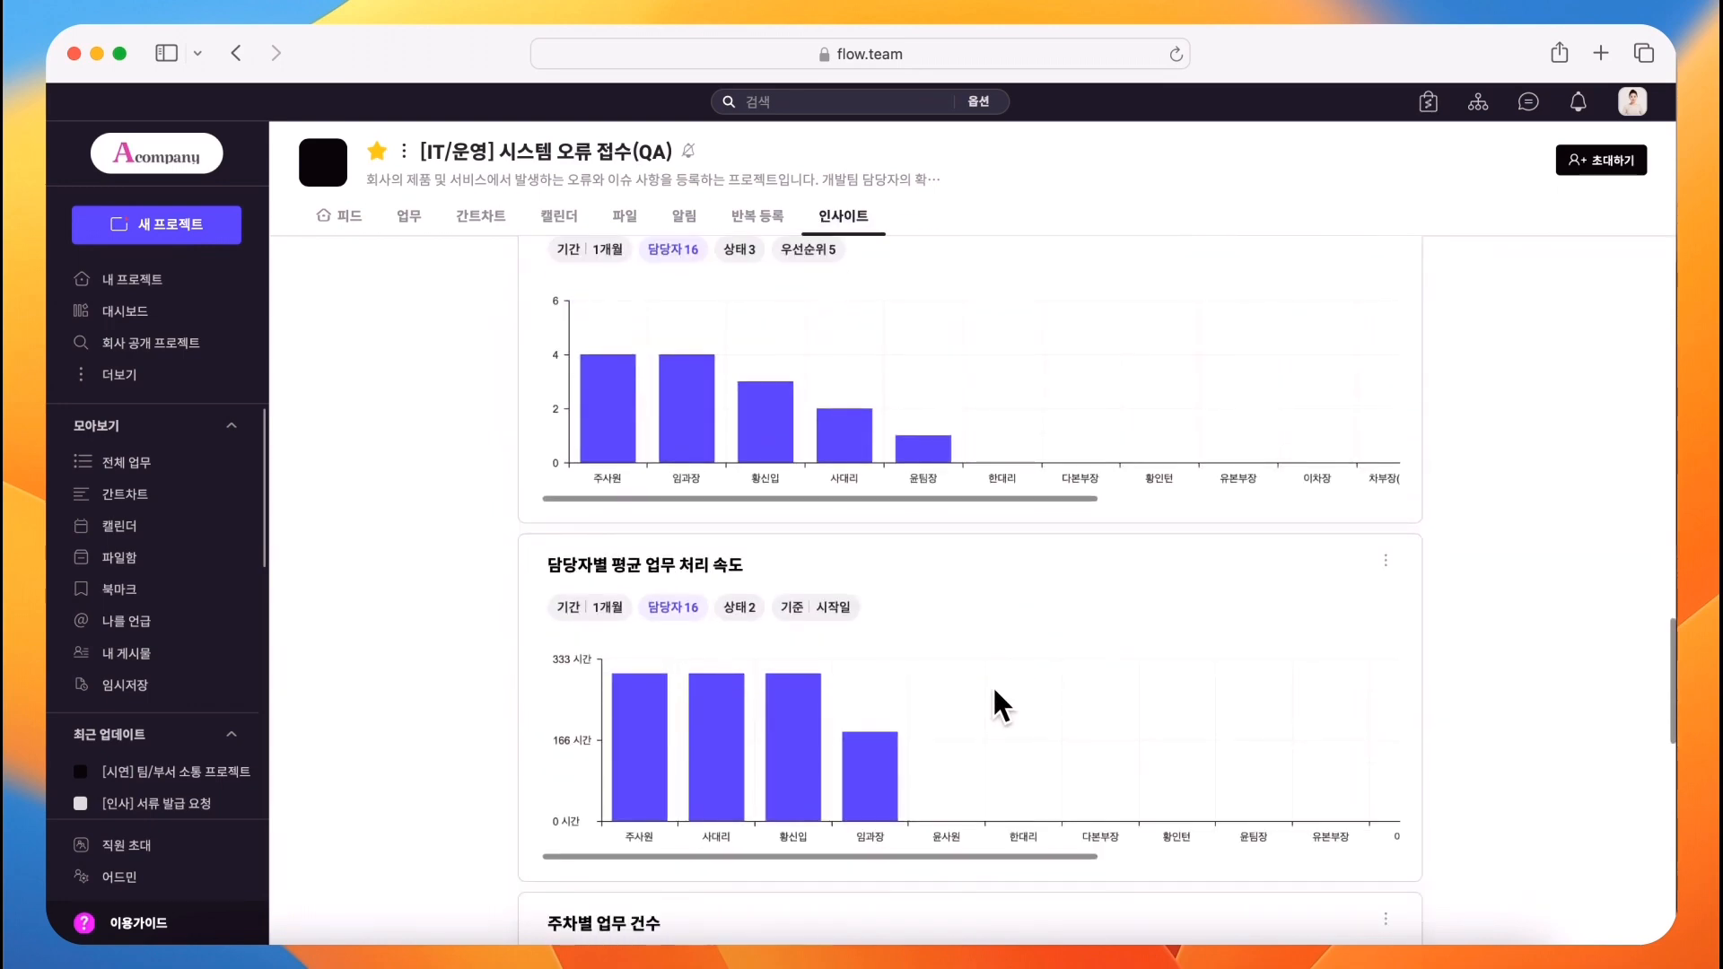
scroll(995, 691, "down", 8)
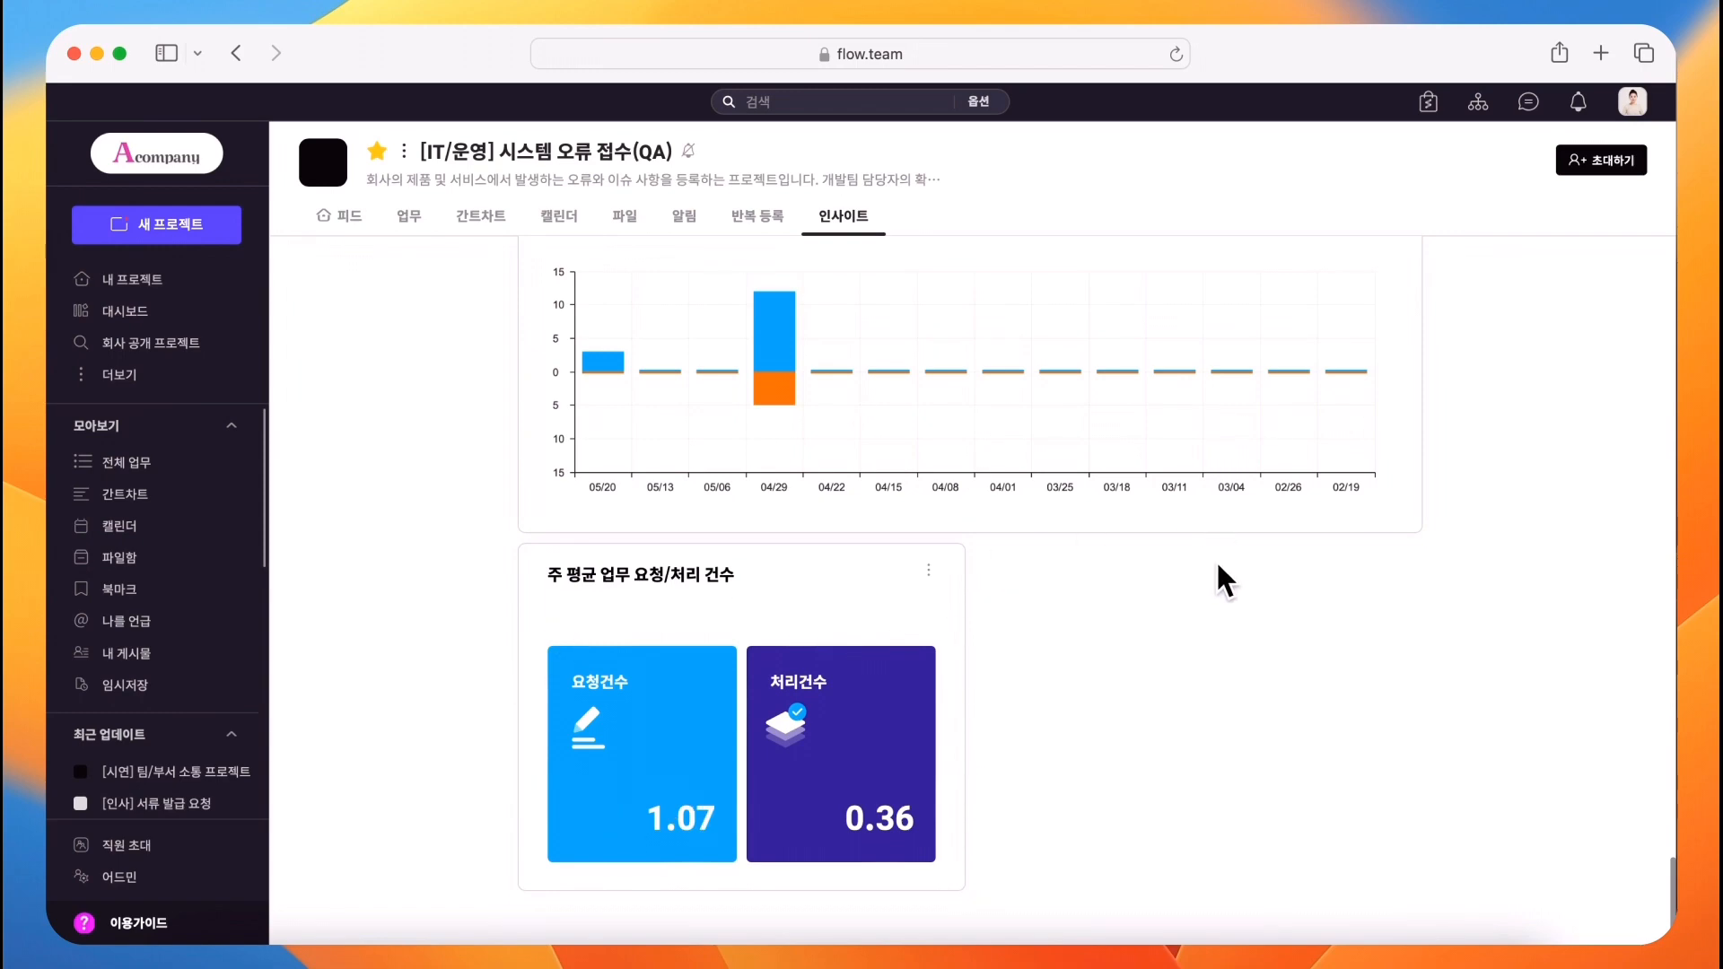
Start a 그룹별 업무 widget covering the 전체 registration-date period.
scroll(1217, 574, "up", 15)
left_click(1370, 270)
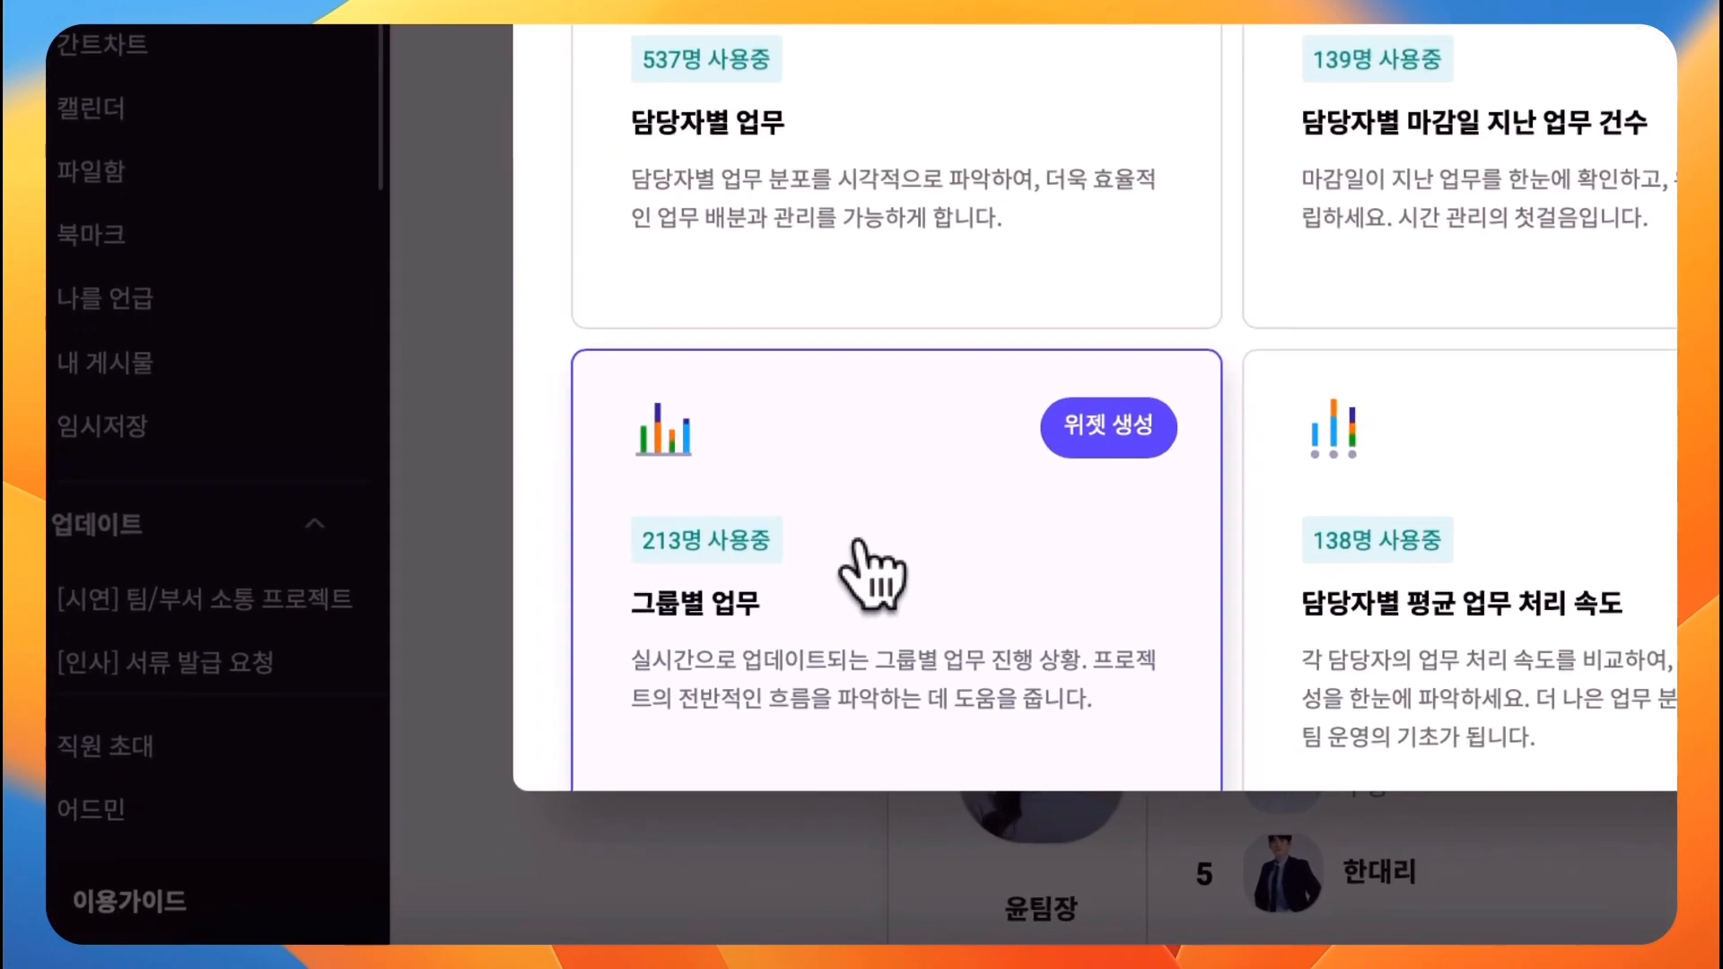
left_click(859, 543)
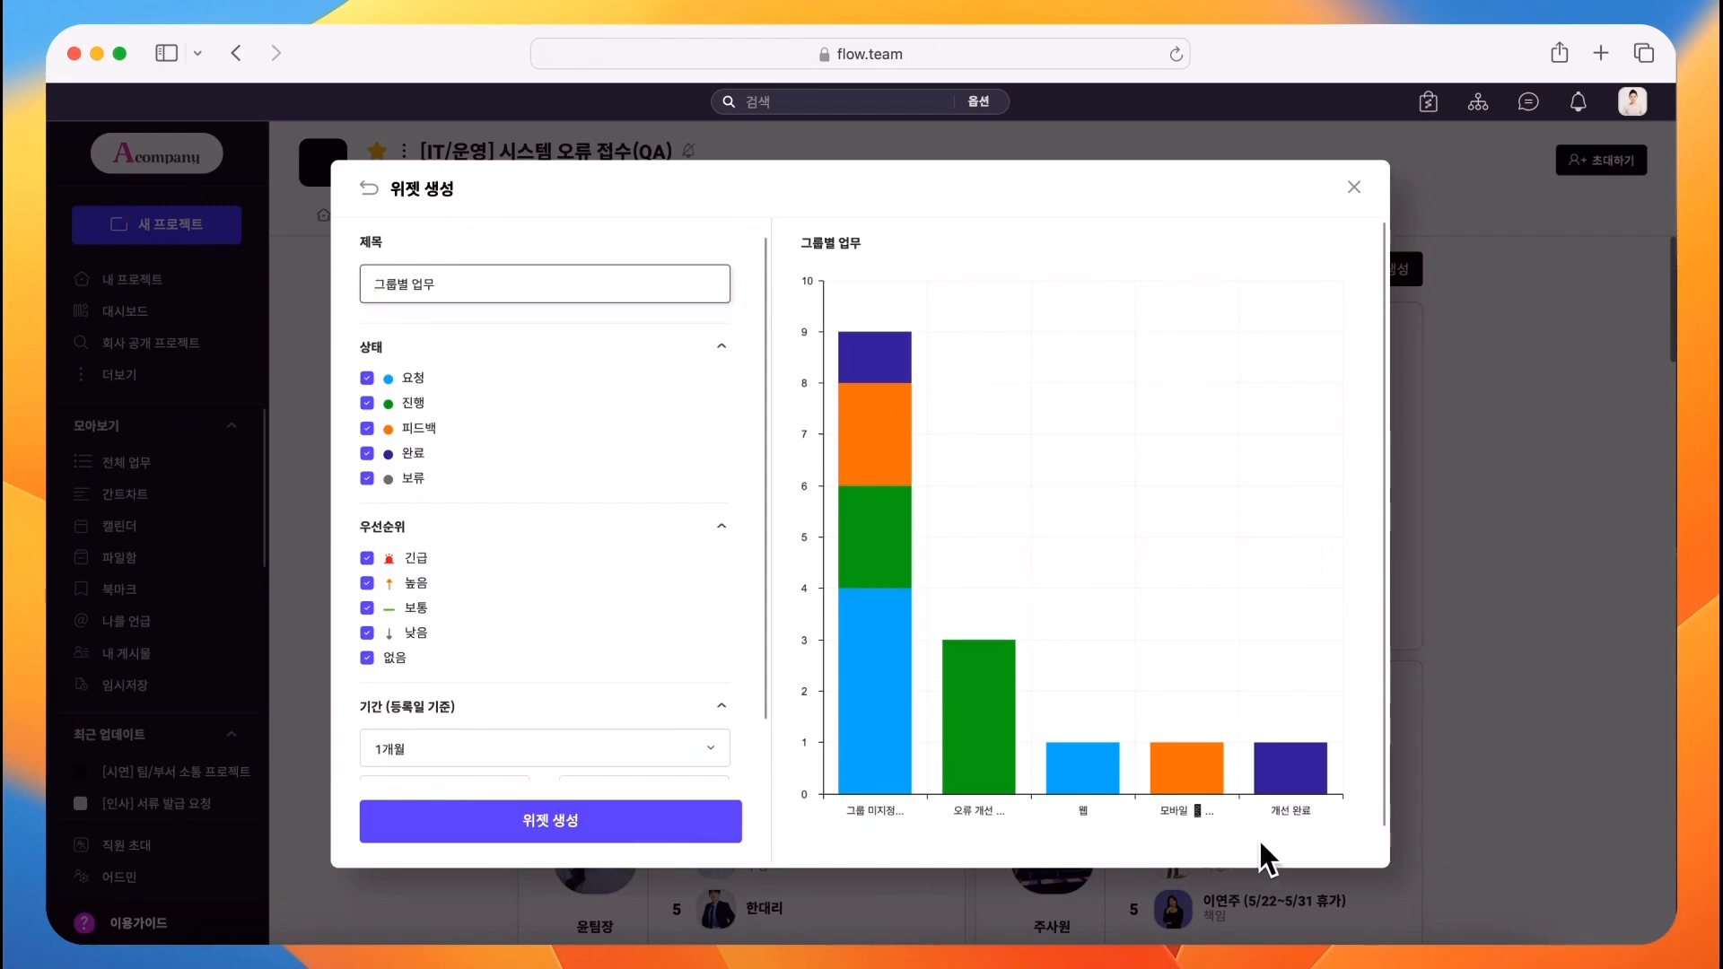
scroll(633, 502, "down", 2)
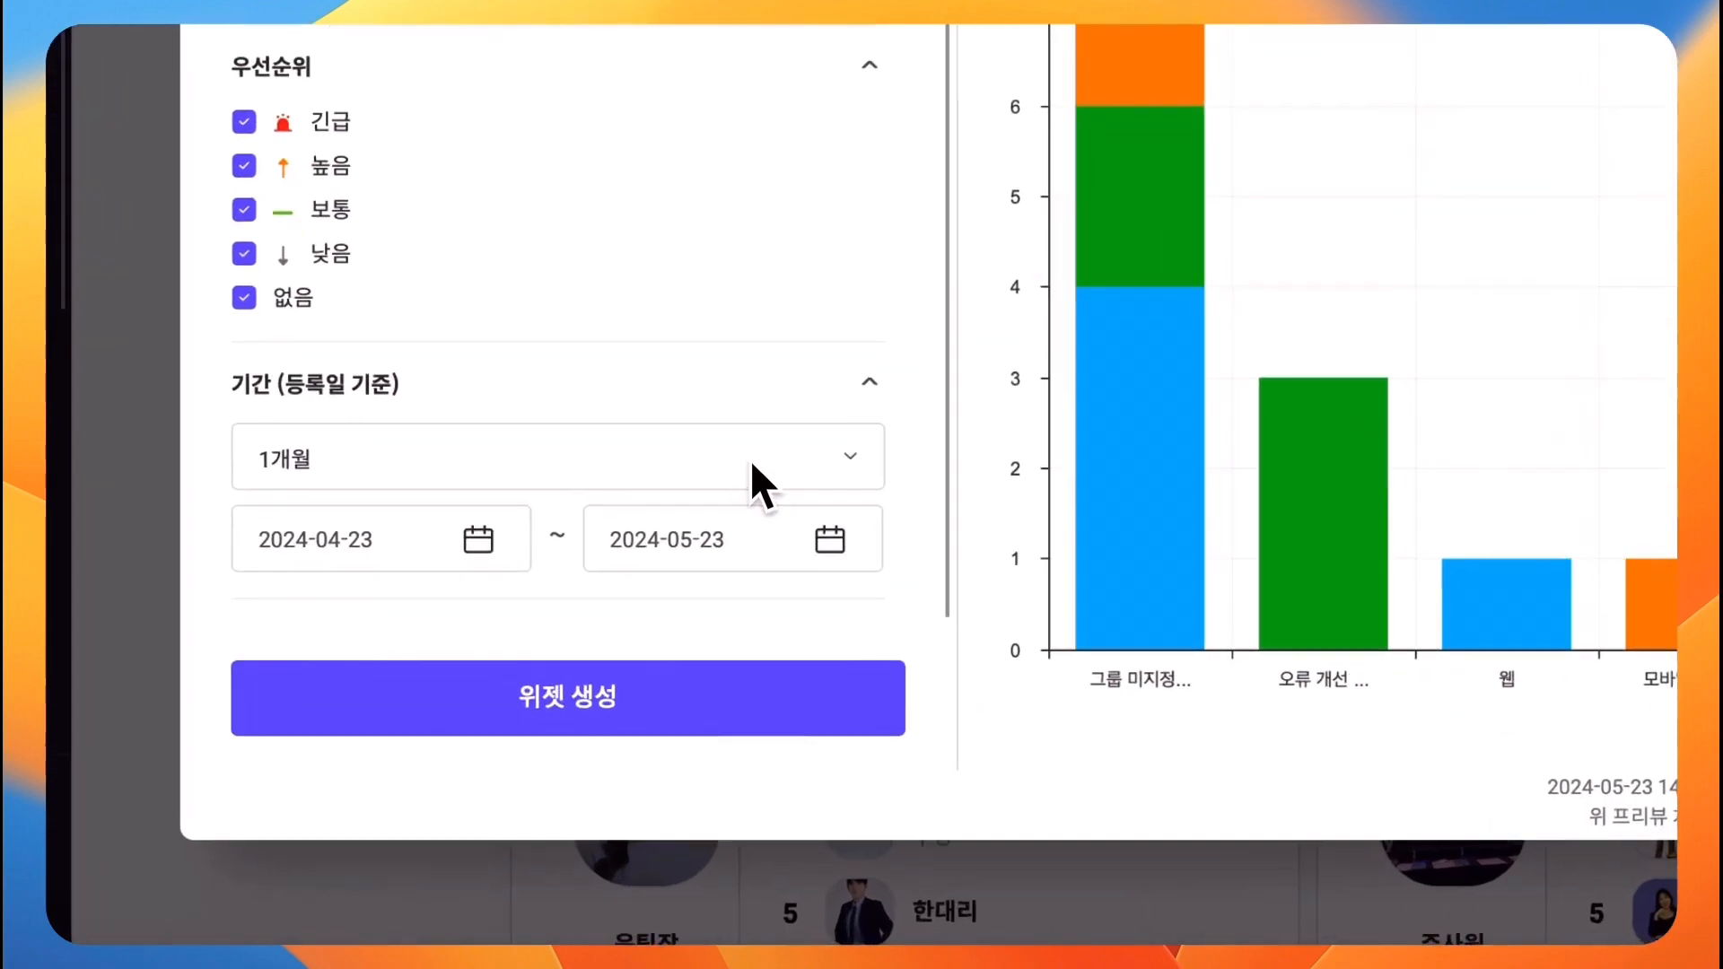
left_click(606, 648)
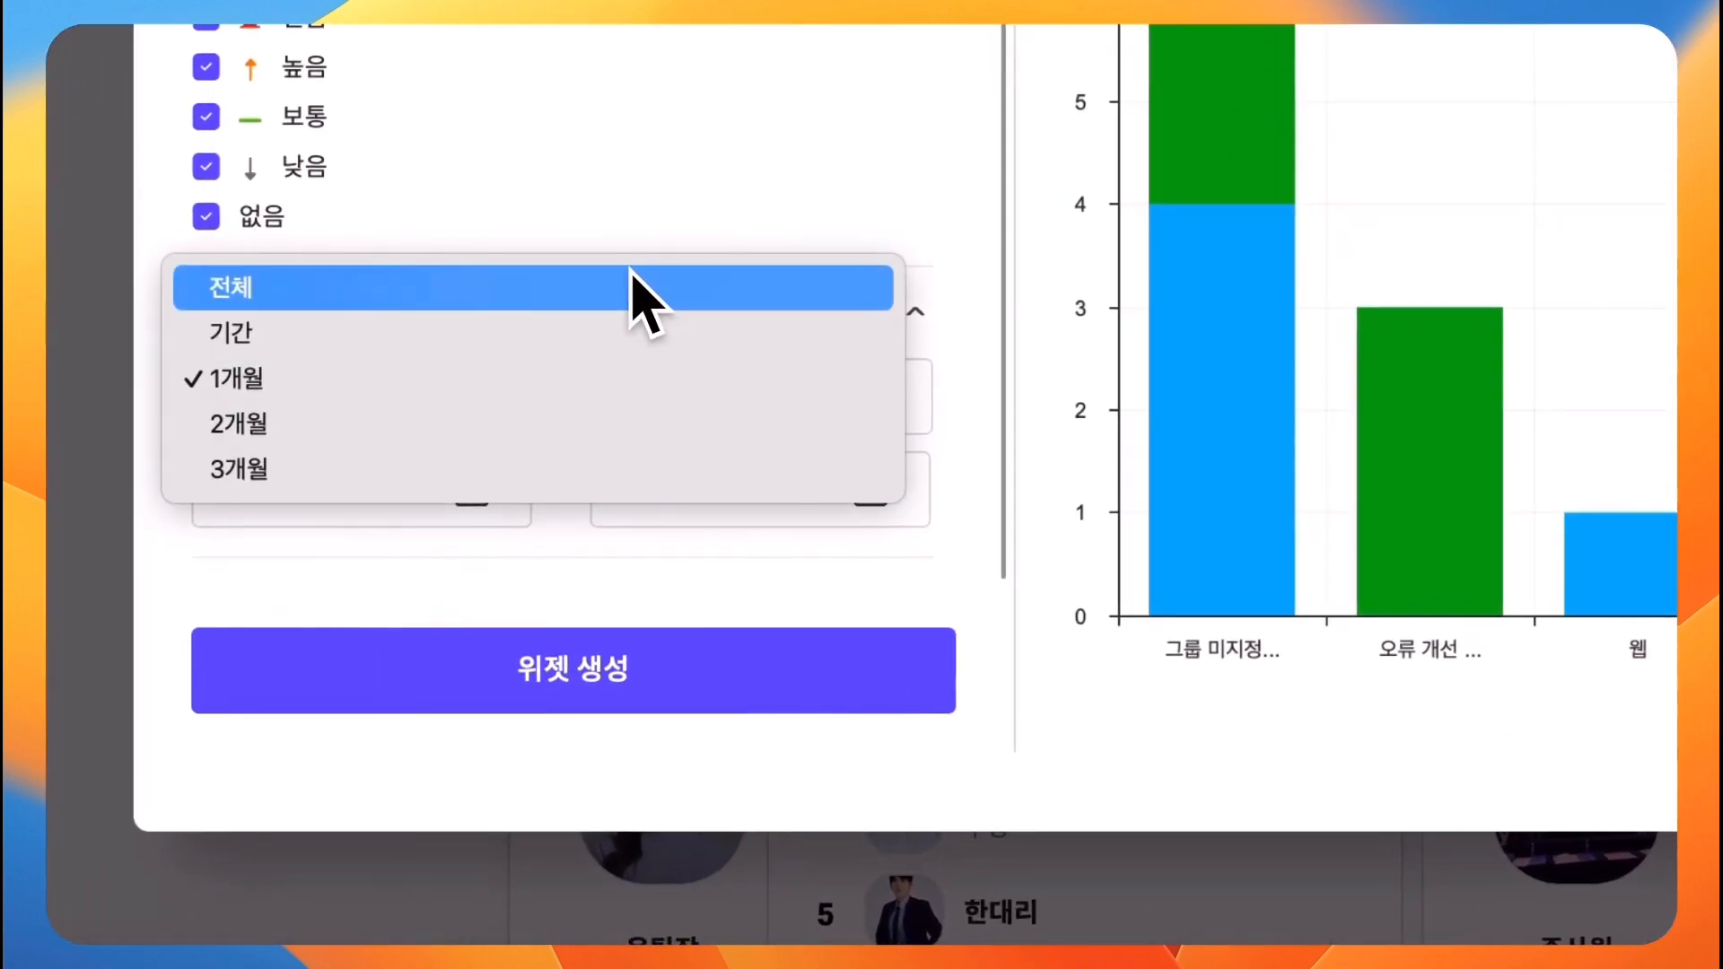
left_click(582, 596)
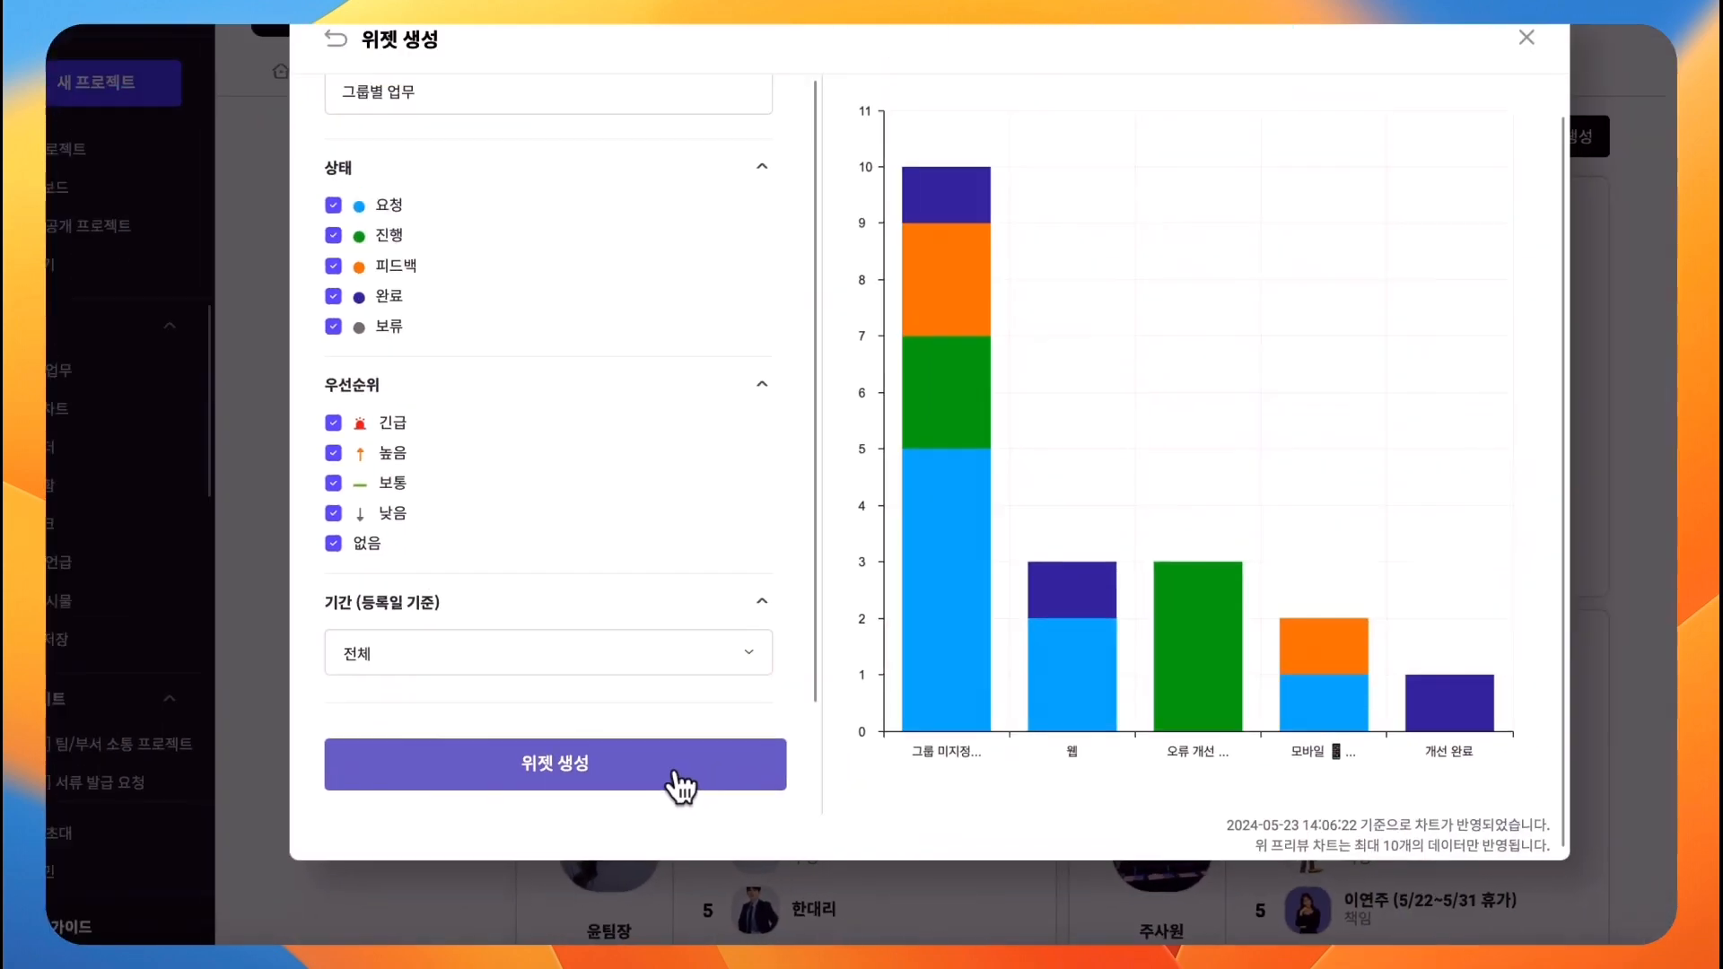
Create the 그룹별 업무 widget and view its chart among the insight widgets.
left_click(783, 707)
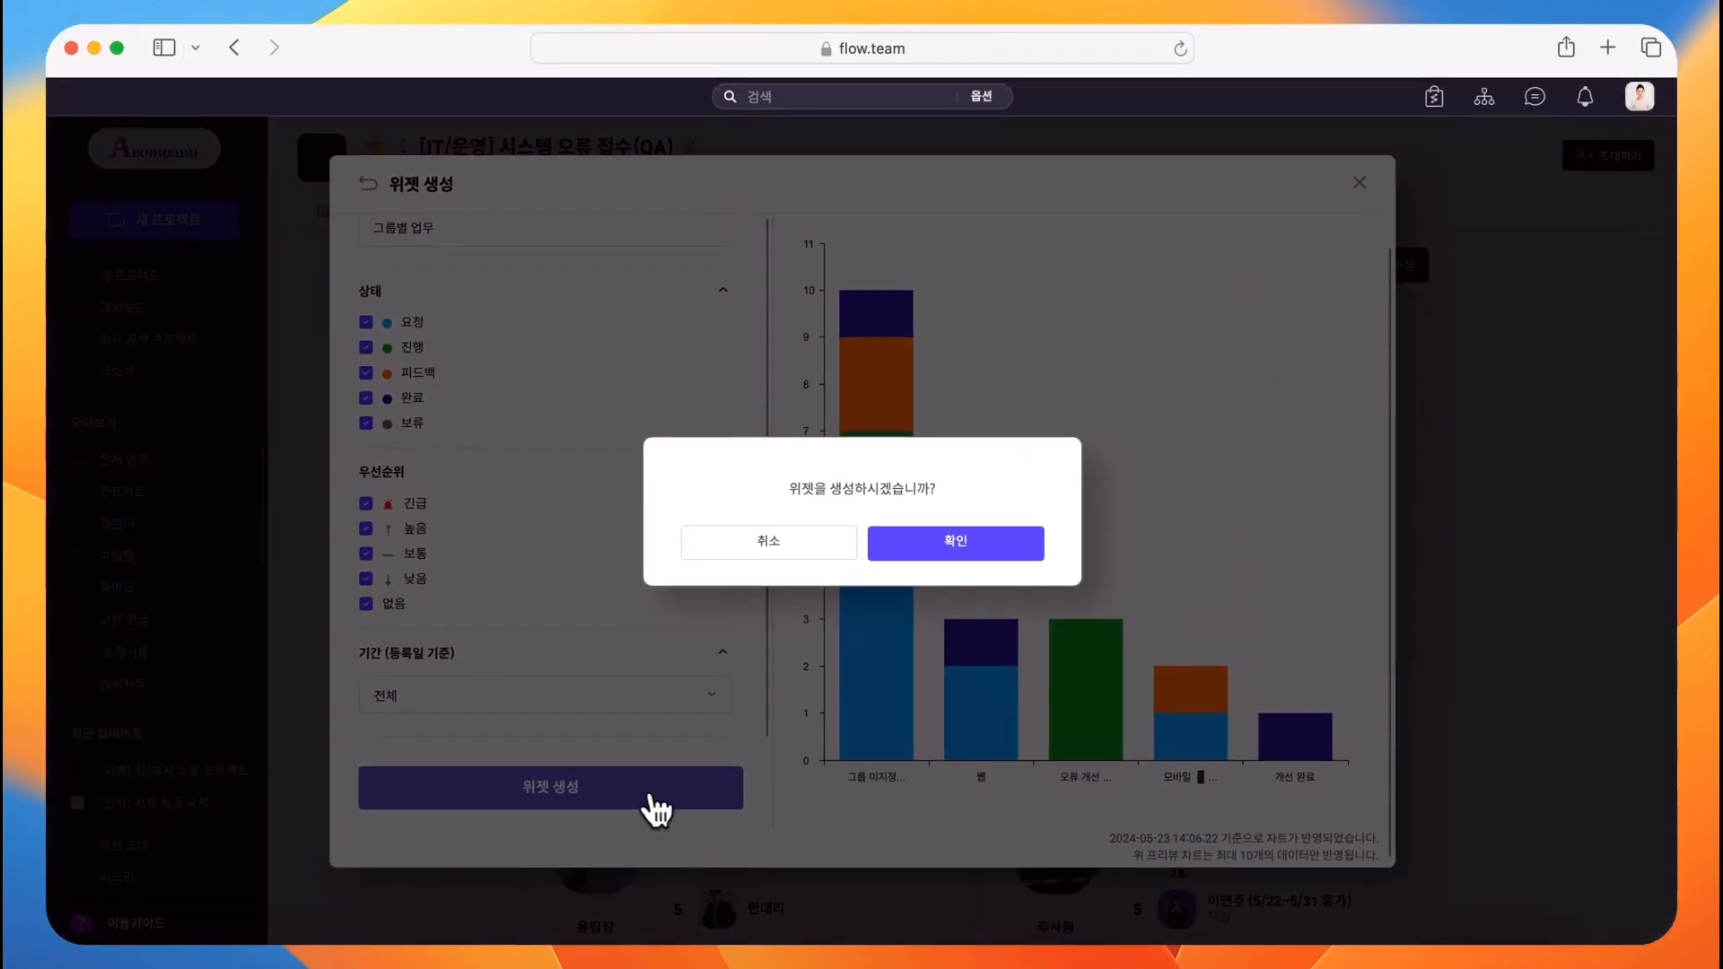
left_click(953, 545)
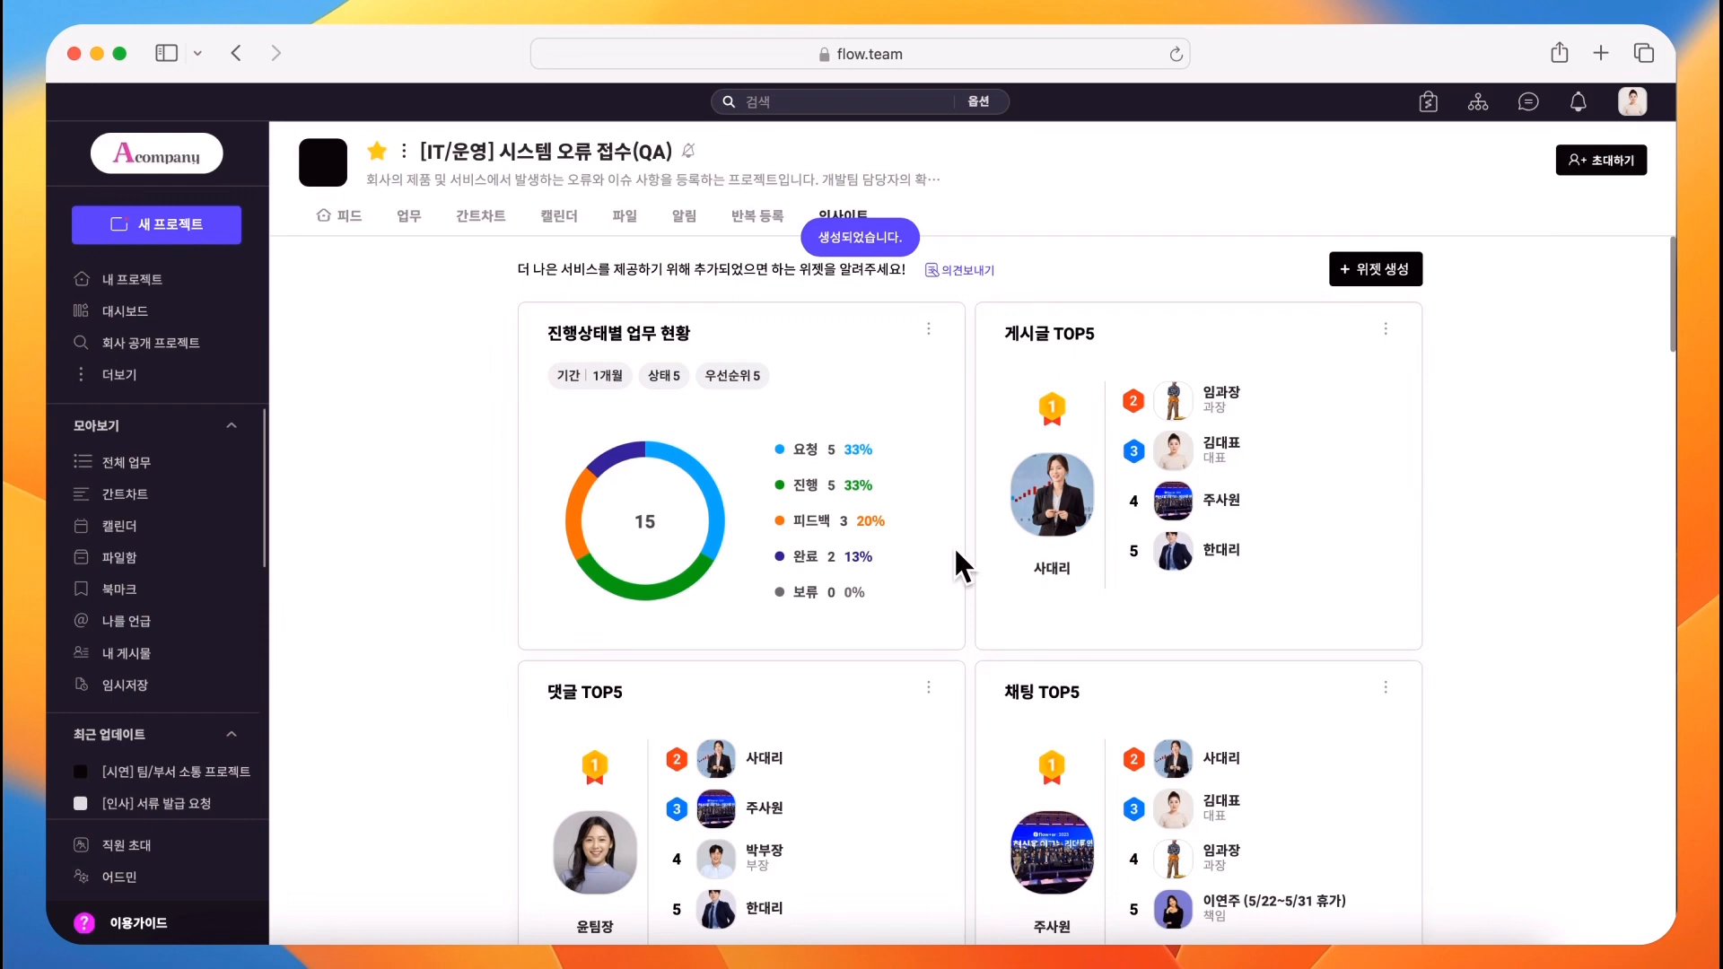
scroll(1064, 589, "down", 20)
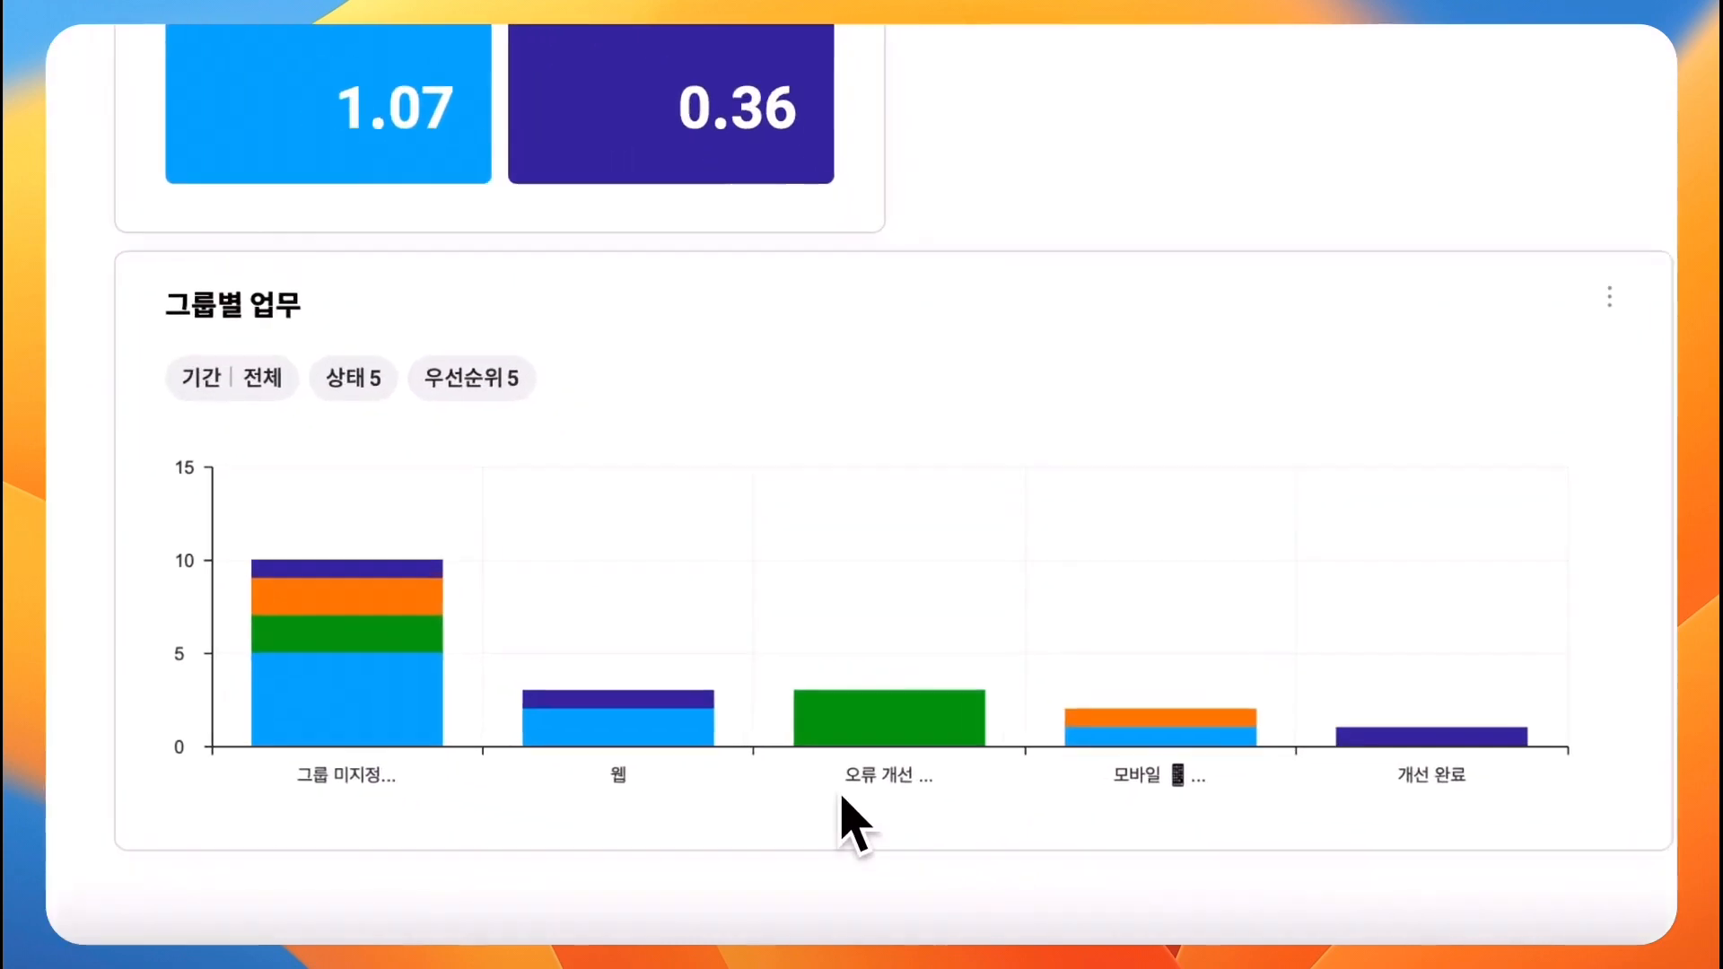
Examine the task counts by status for the individual groups in the 그룹별 업무 chart.
mouse_move(836, 811)
mouse_move(806, 720)
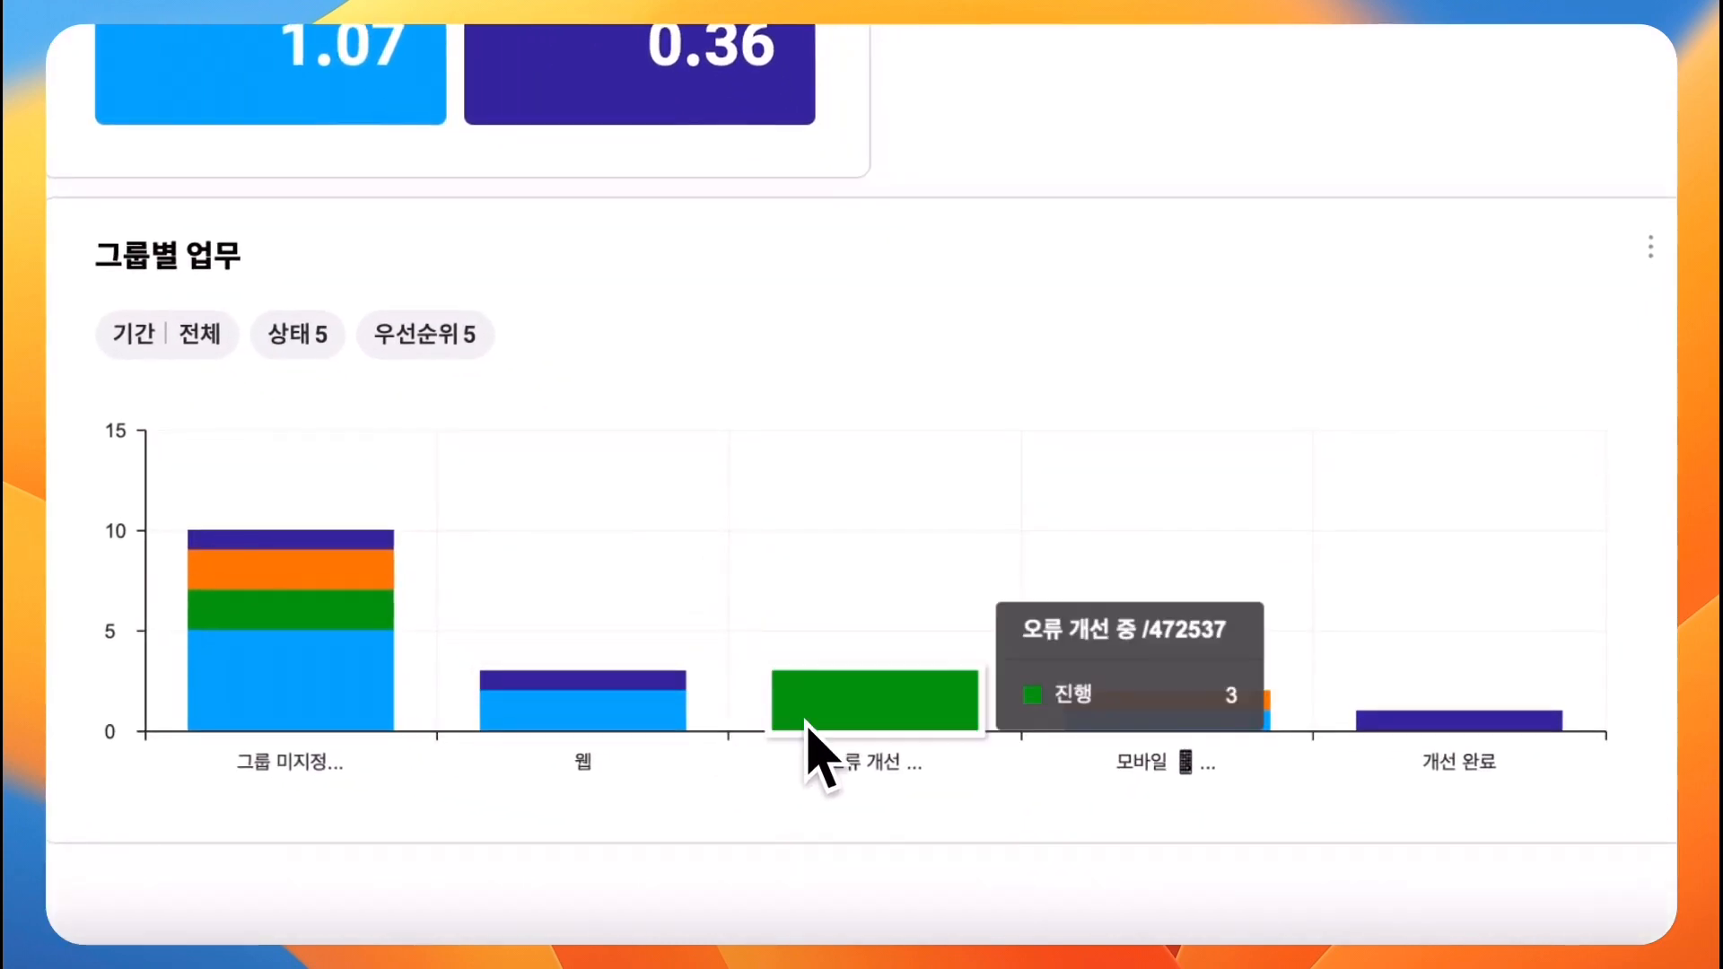
mouse_move(1161, 719)
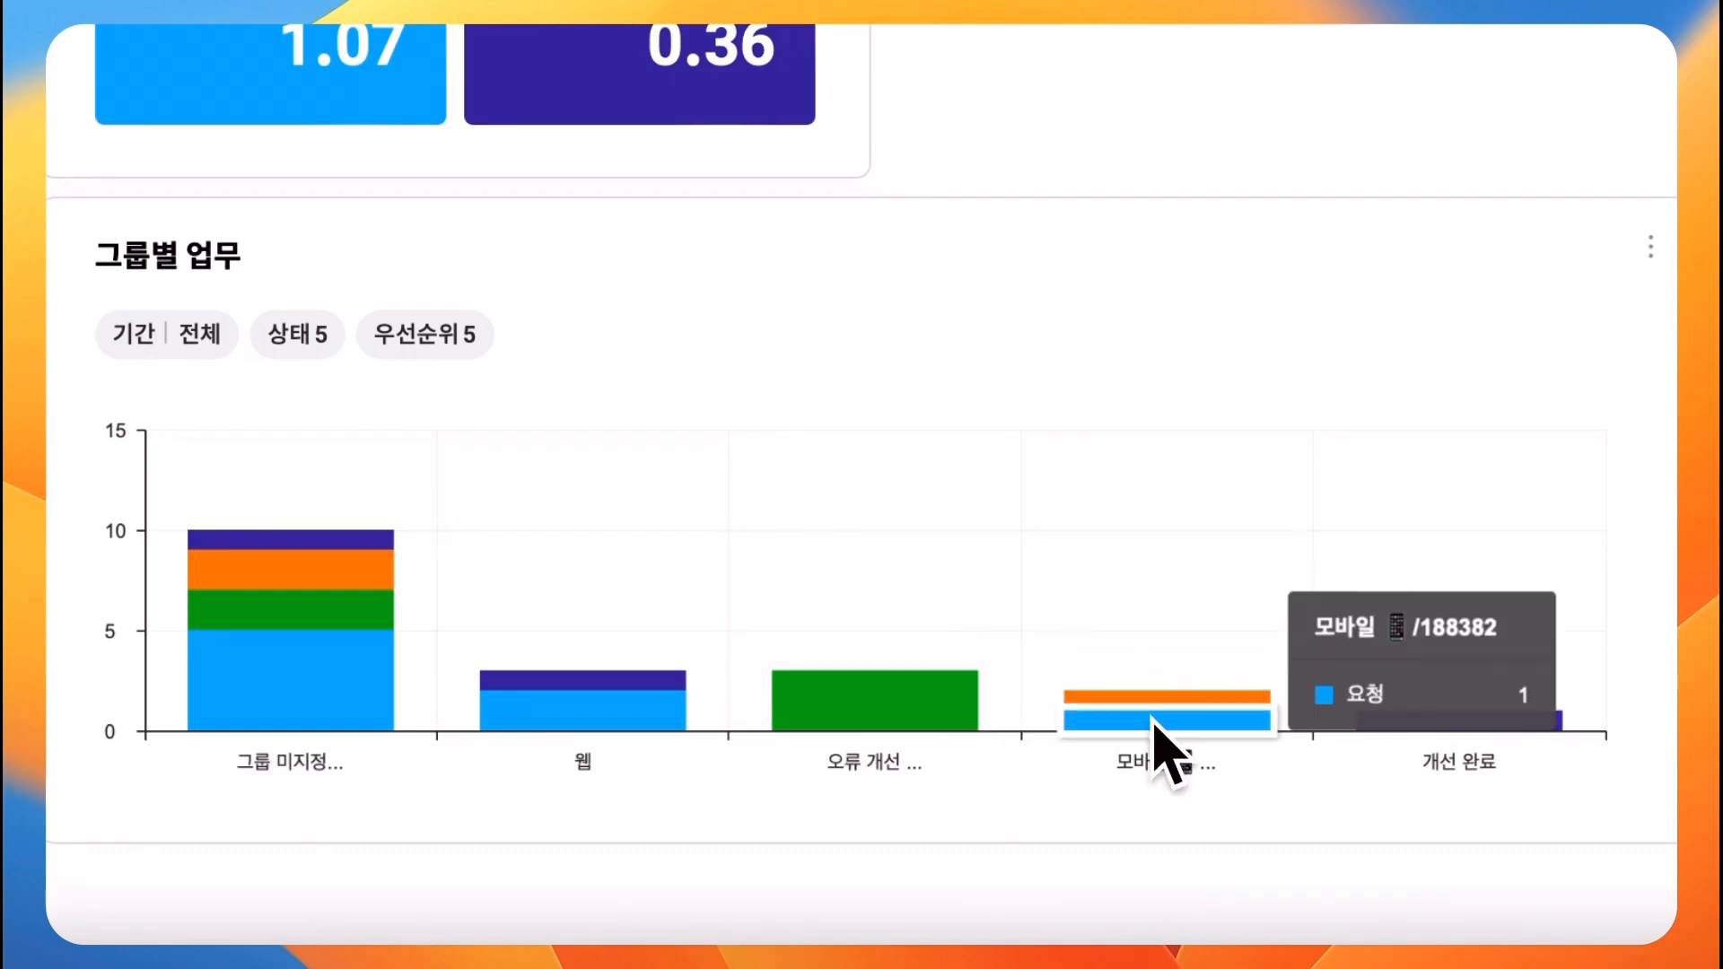
mouse_move(1423, 739)
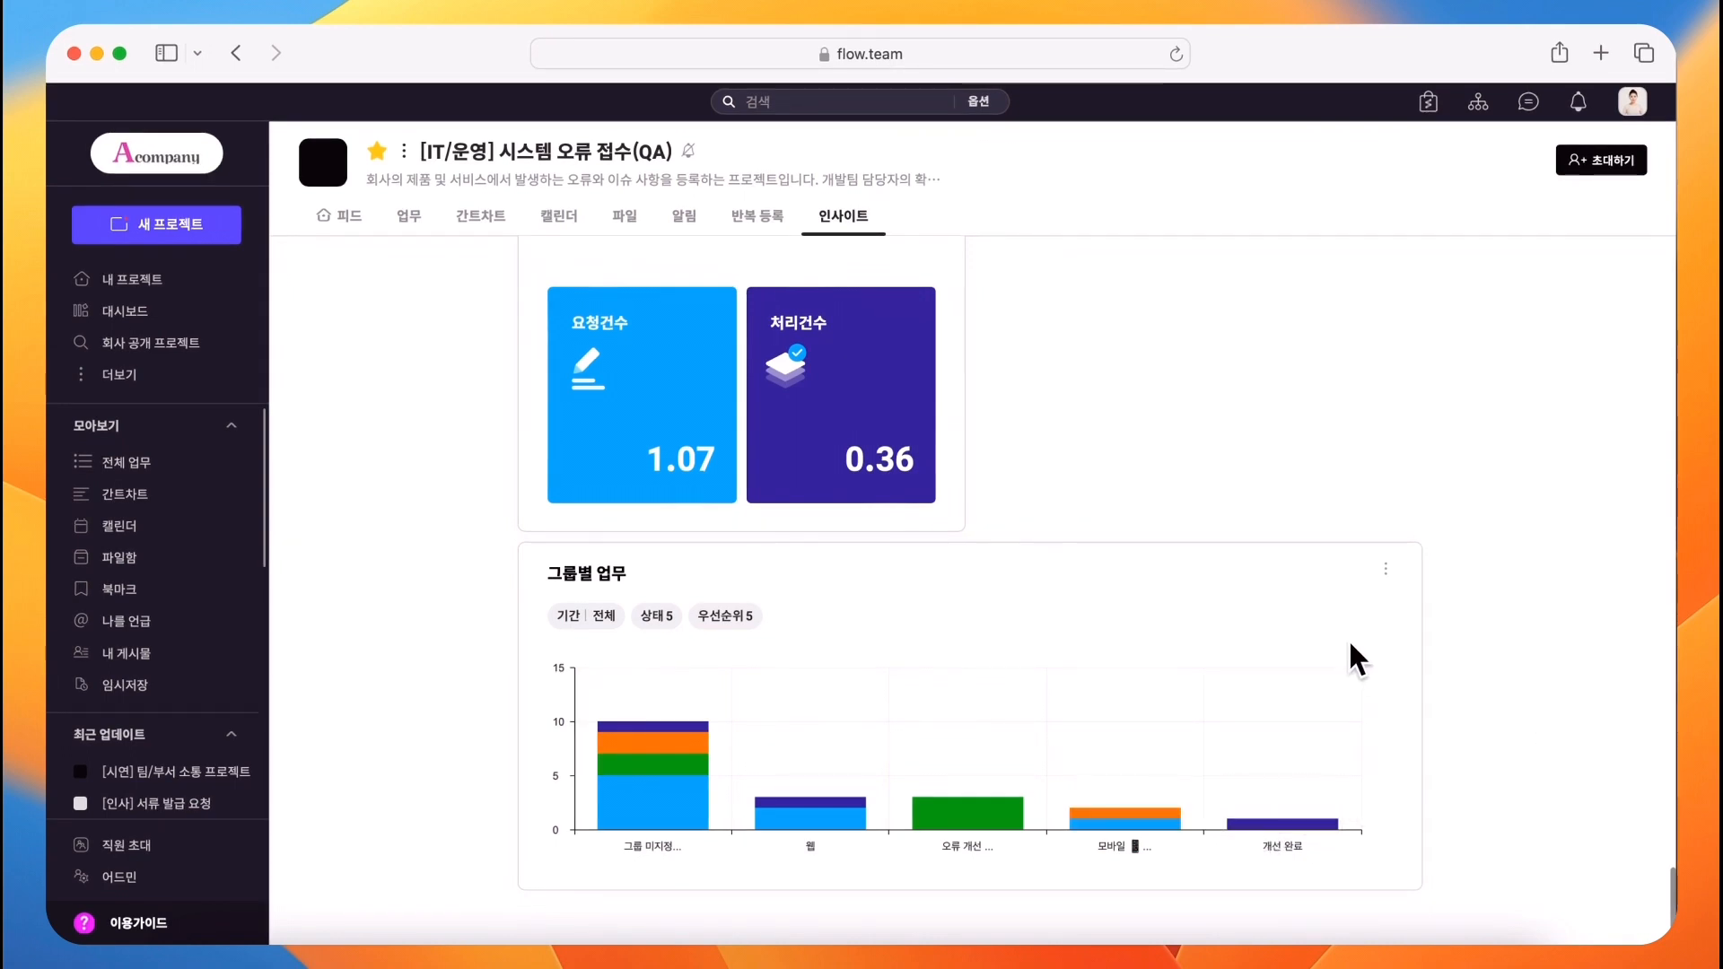
Change the section chief's 4월 업무 현황 widget to the small widget size.
scroll(1351, 492, "up", 10)
scroll(1352, 496, "up", 15)
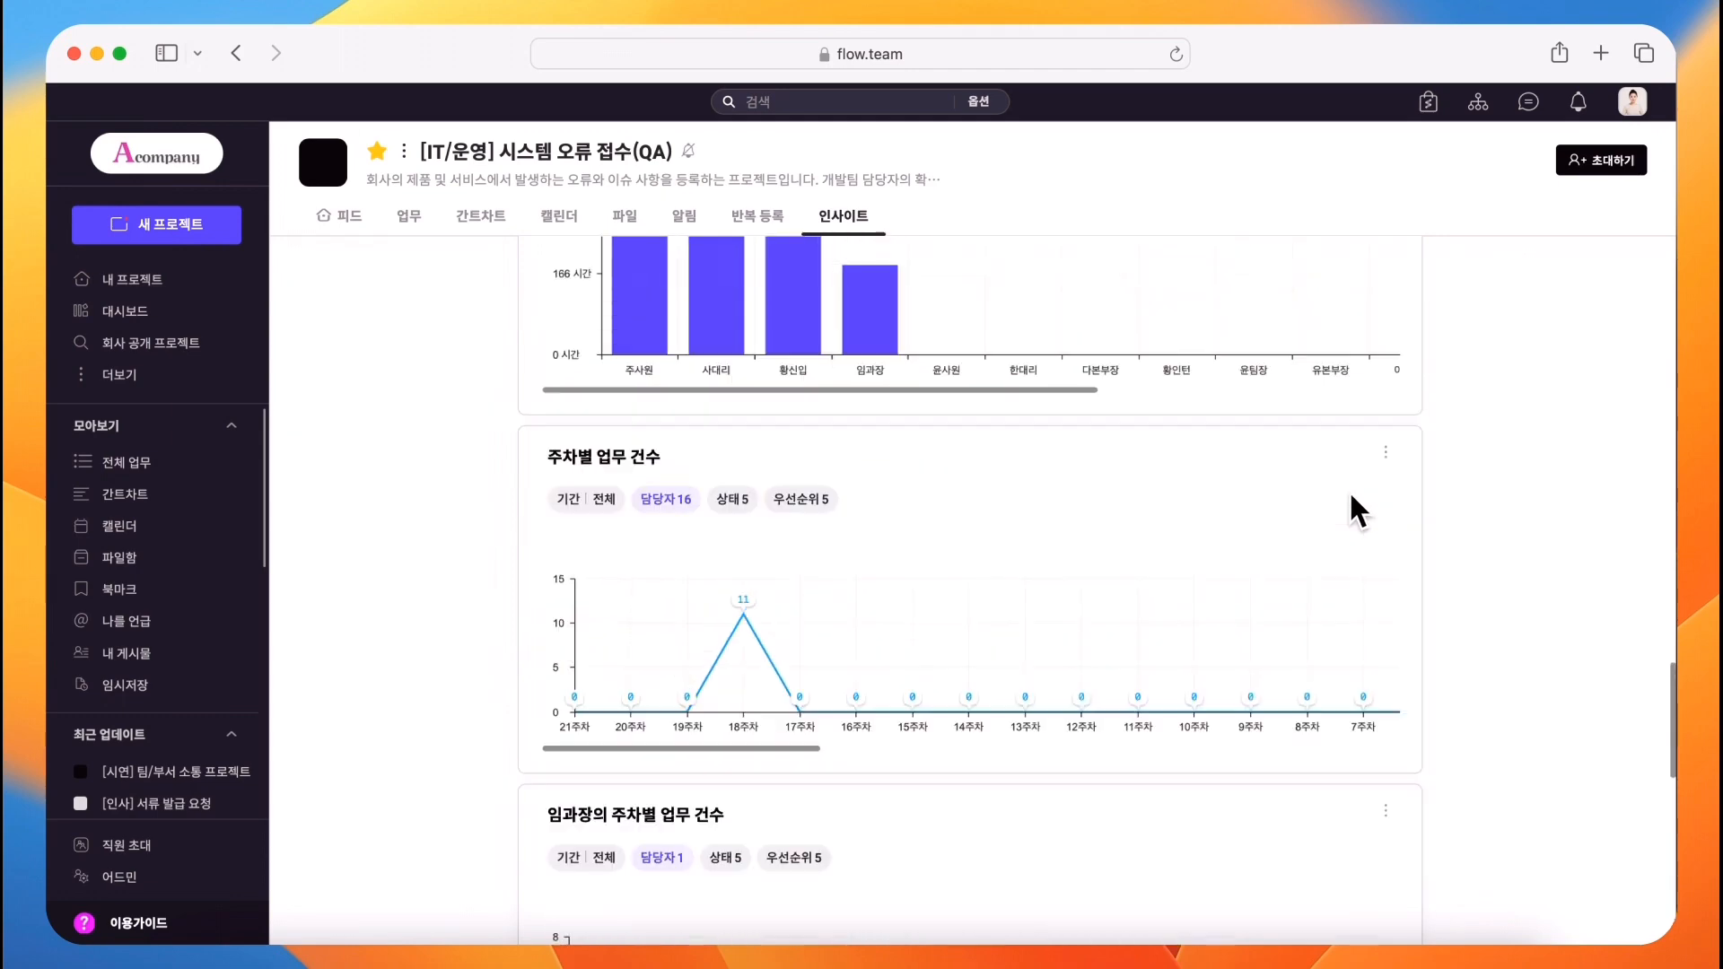
scroll(1348, 491, "down", 10)
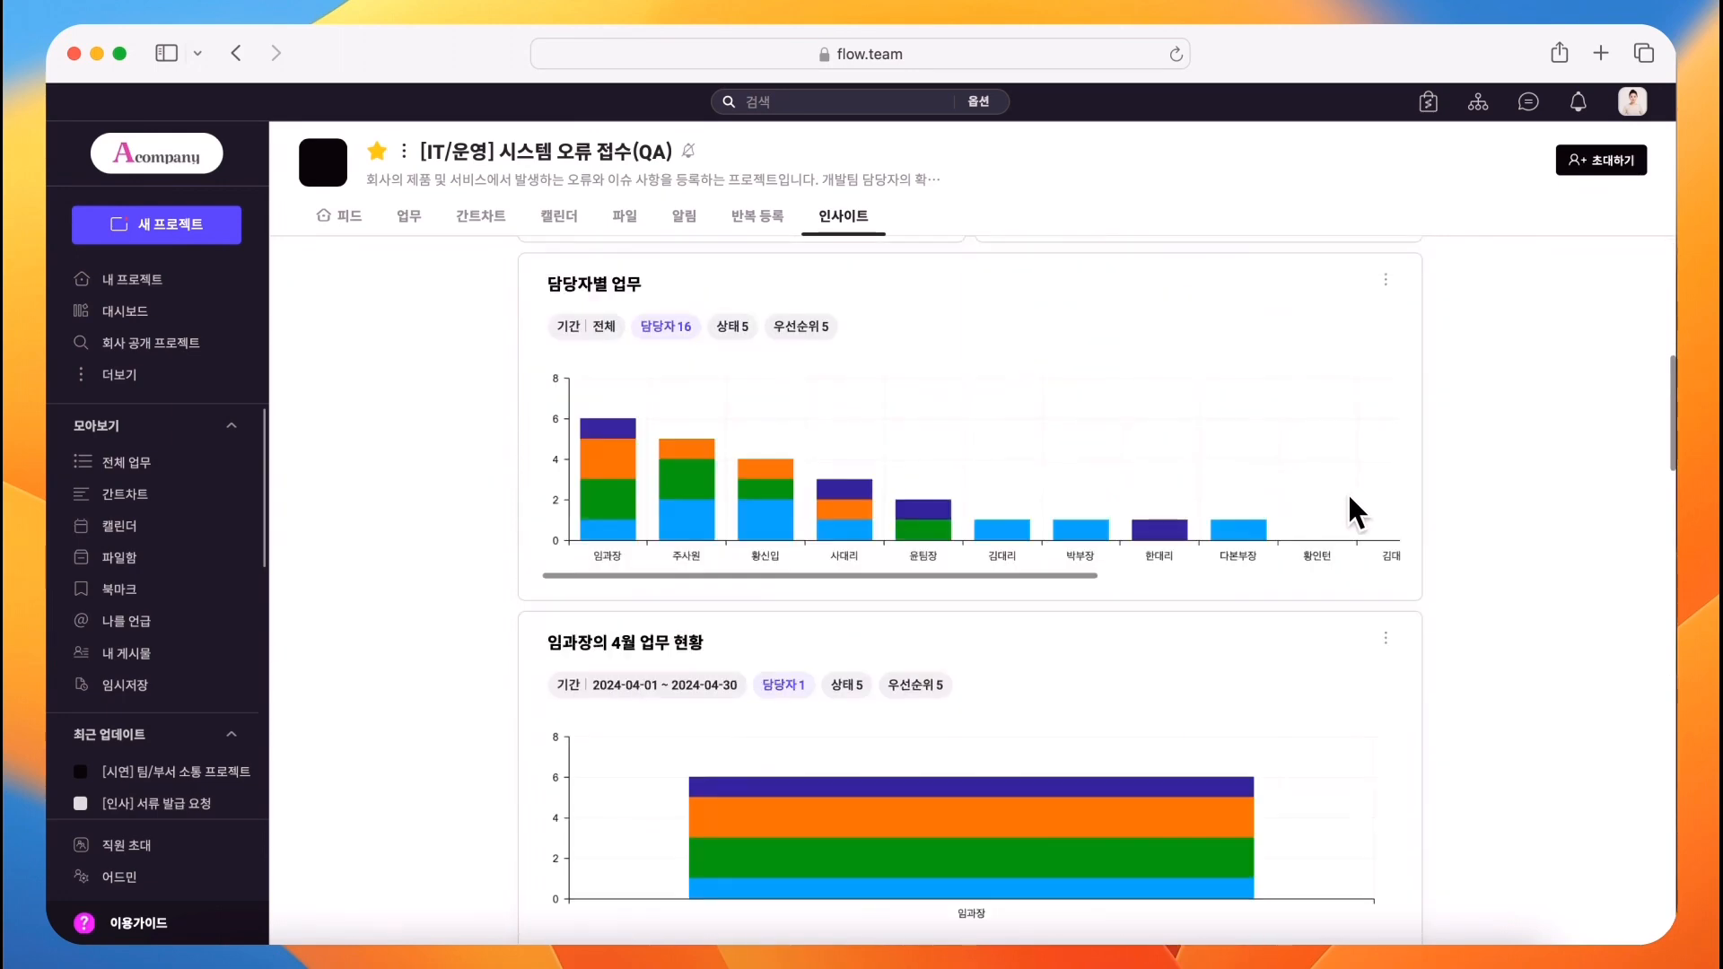
left_click(1385, 630)
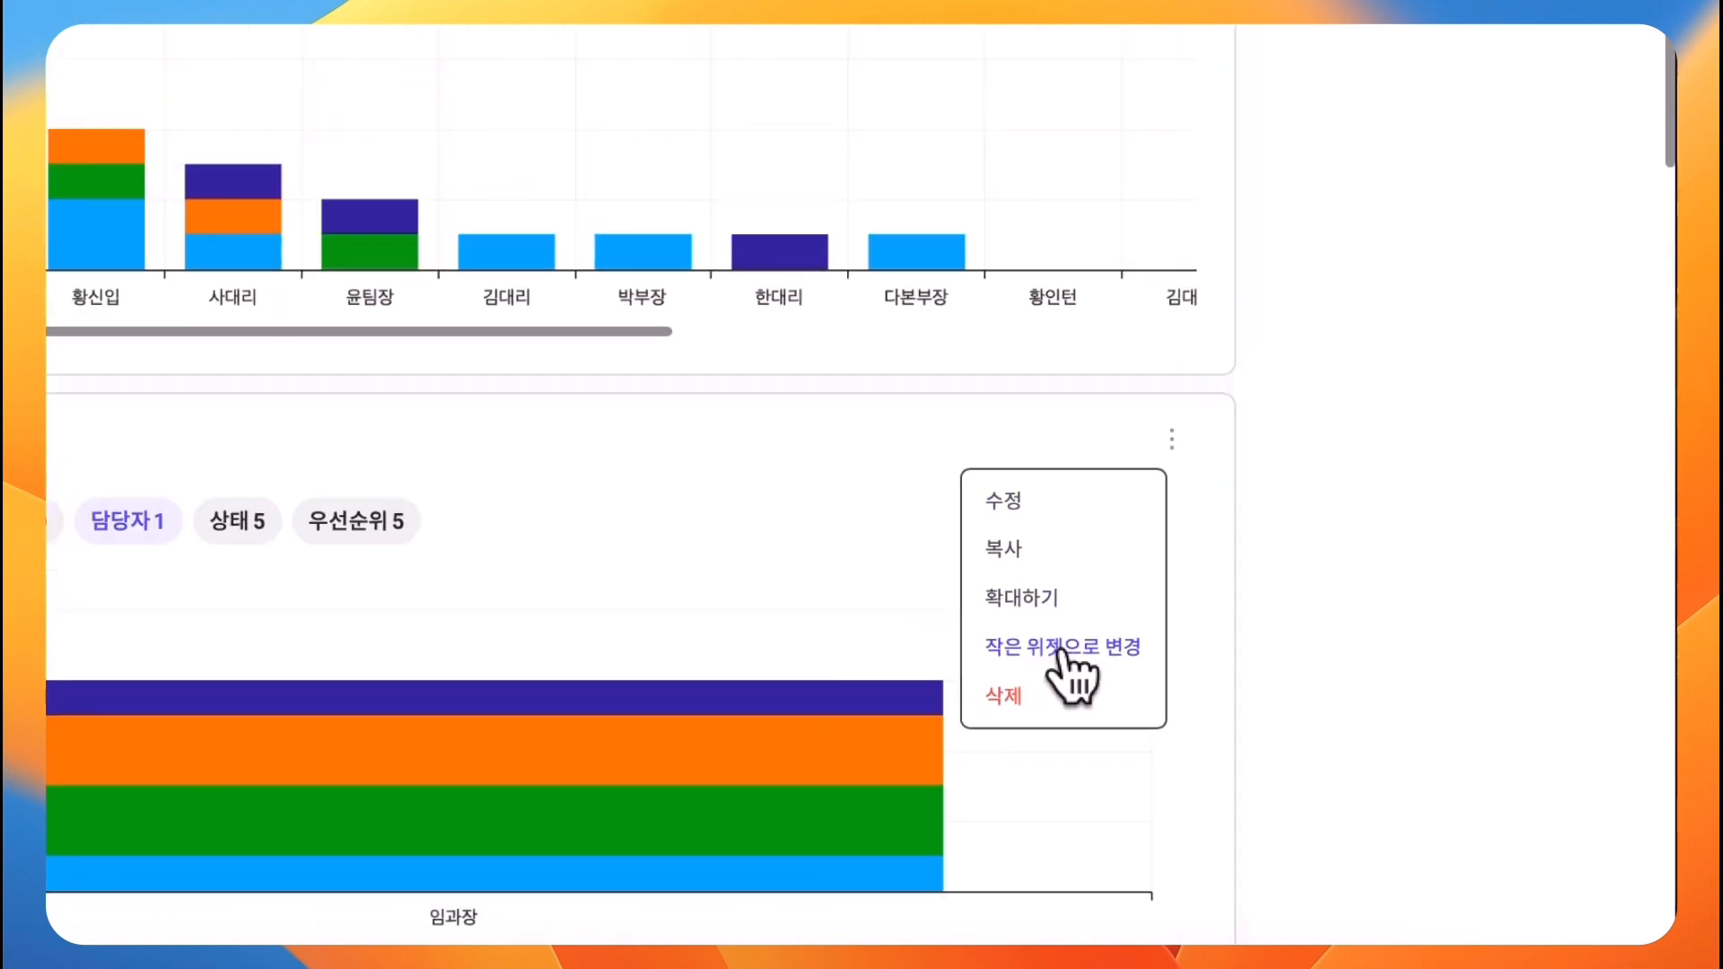
left_click(1063, 647)
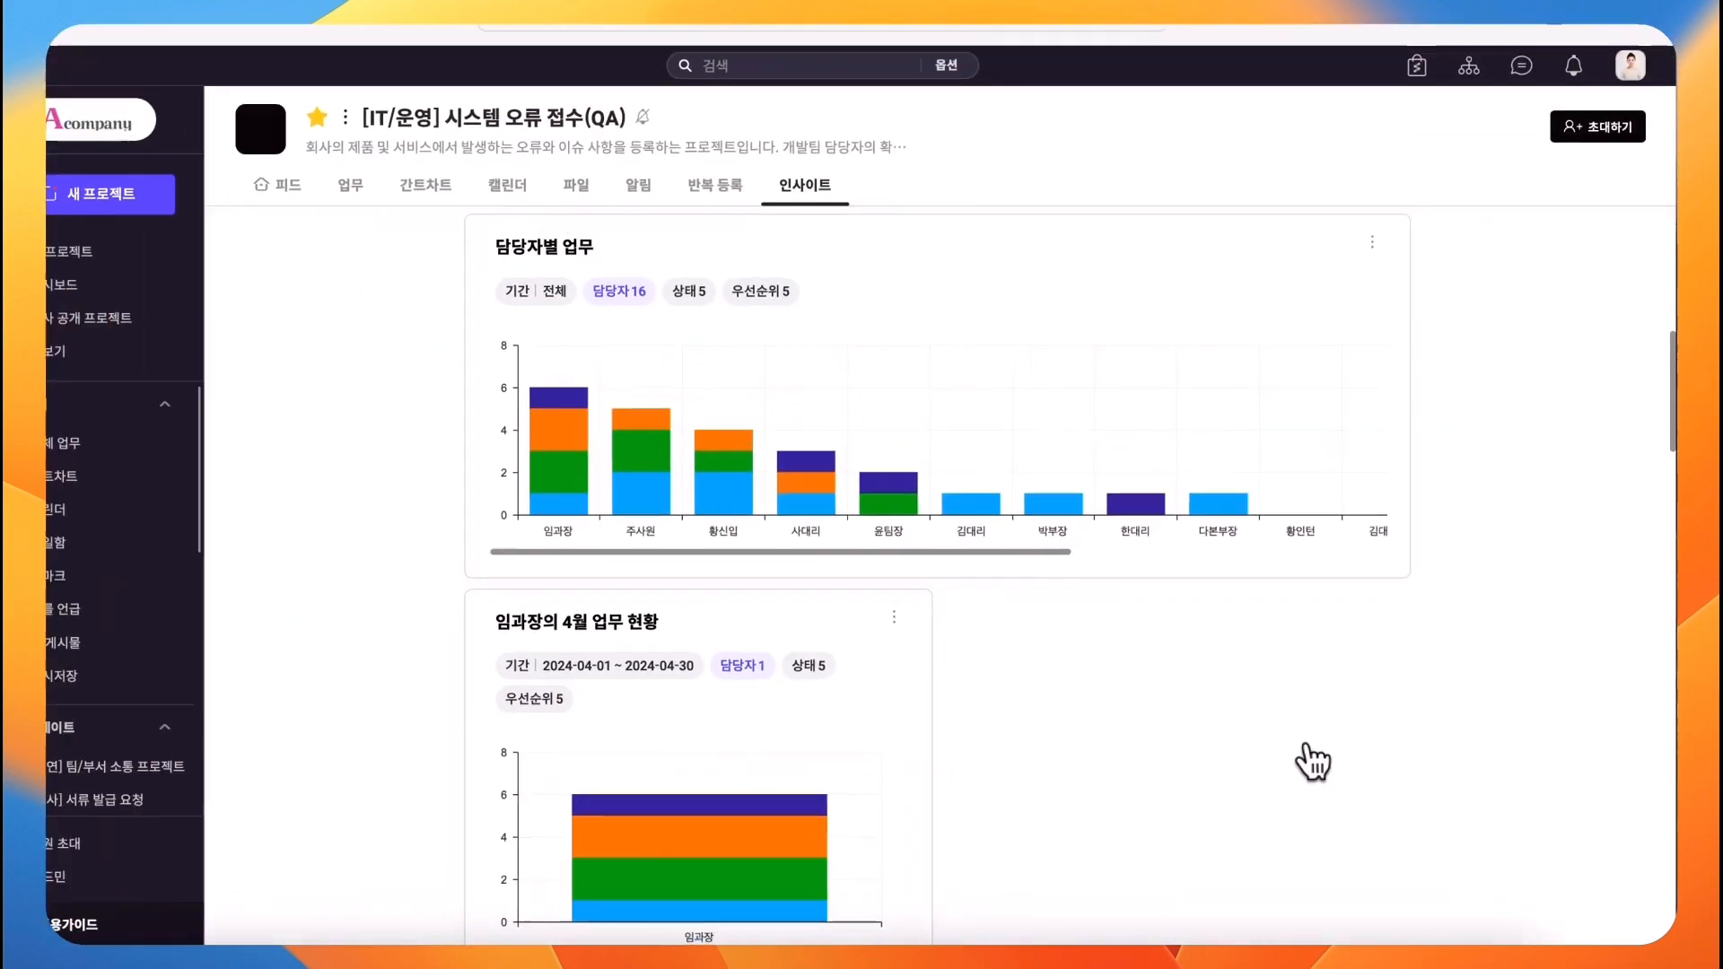
scroll(1201, 748, "up", 10)
scroll(1199, 746, "down", 6)
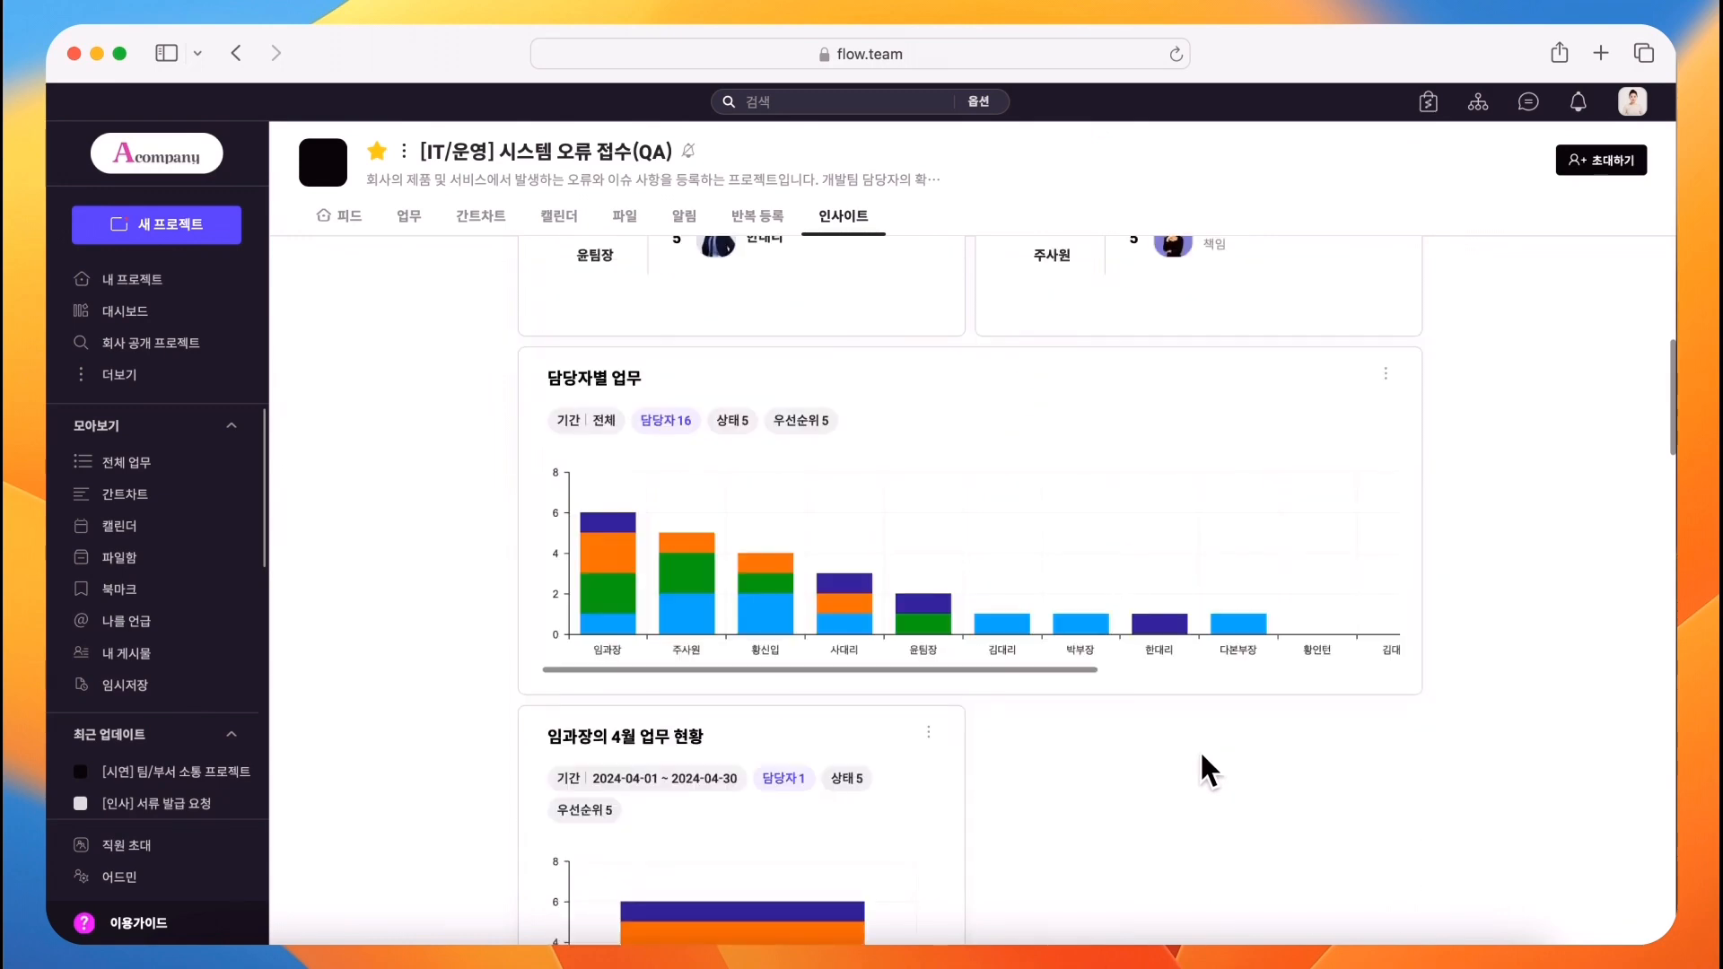
scroll(1204, 766, "up", 1)
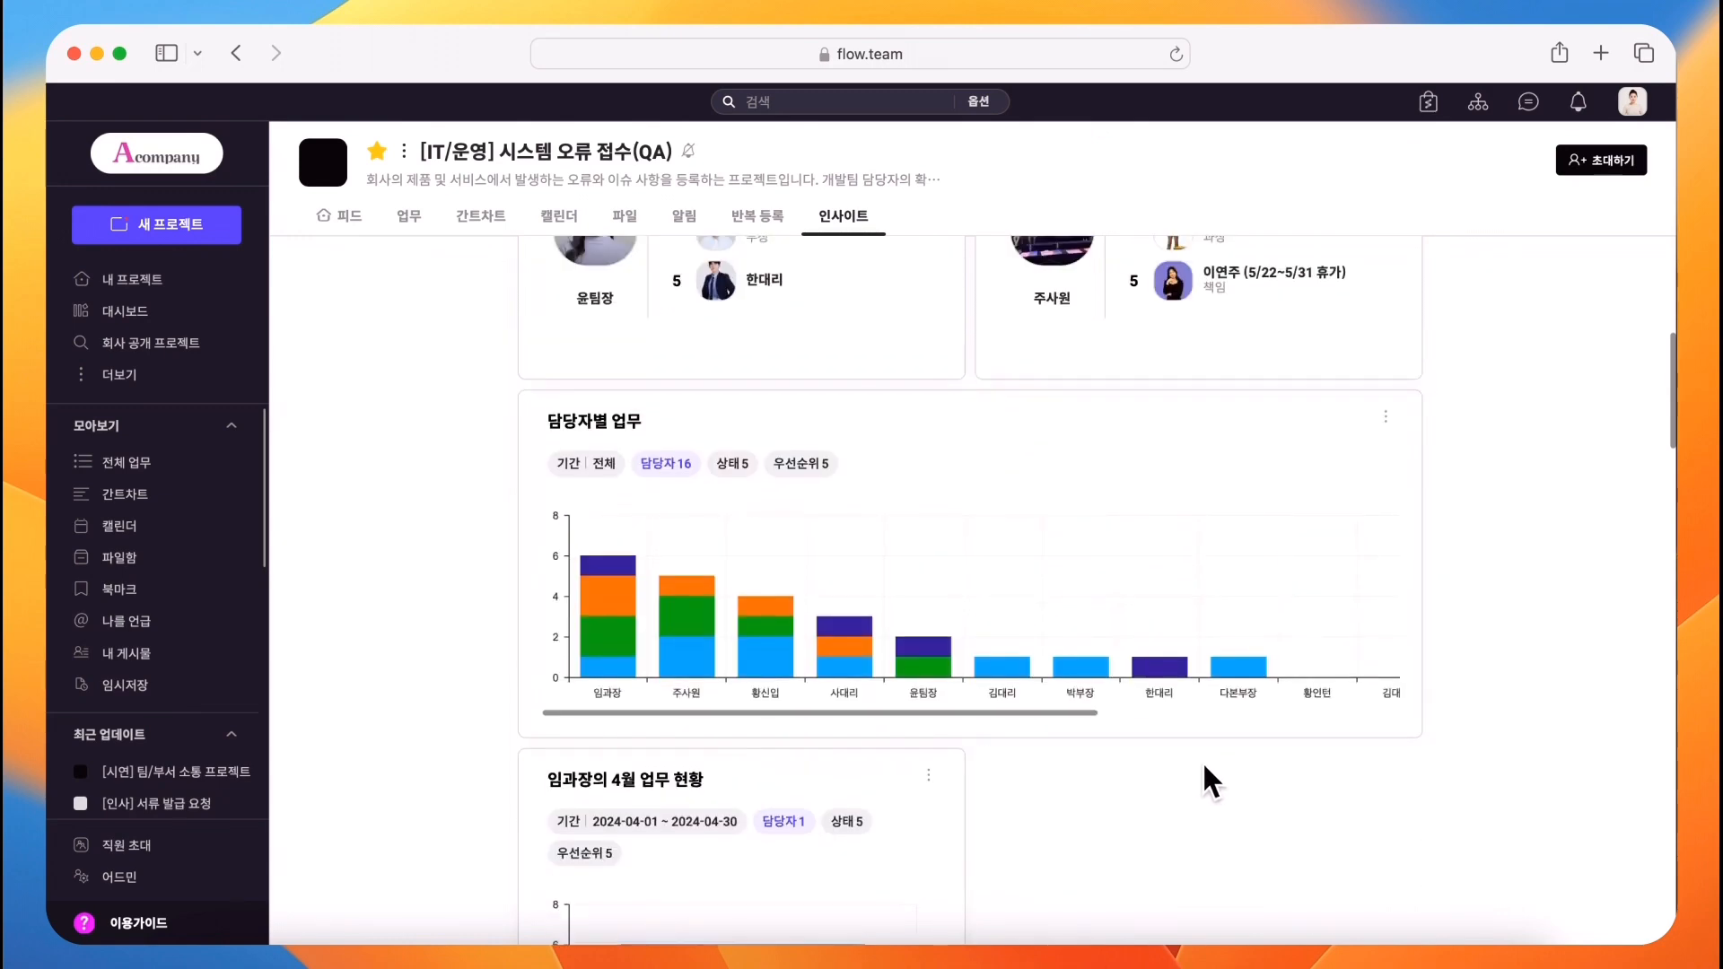
scroll(1202, 761, "down", 8)
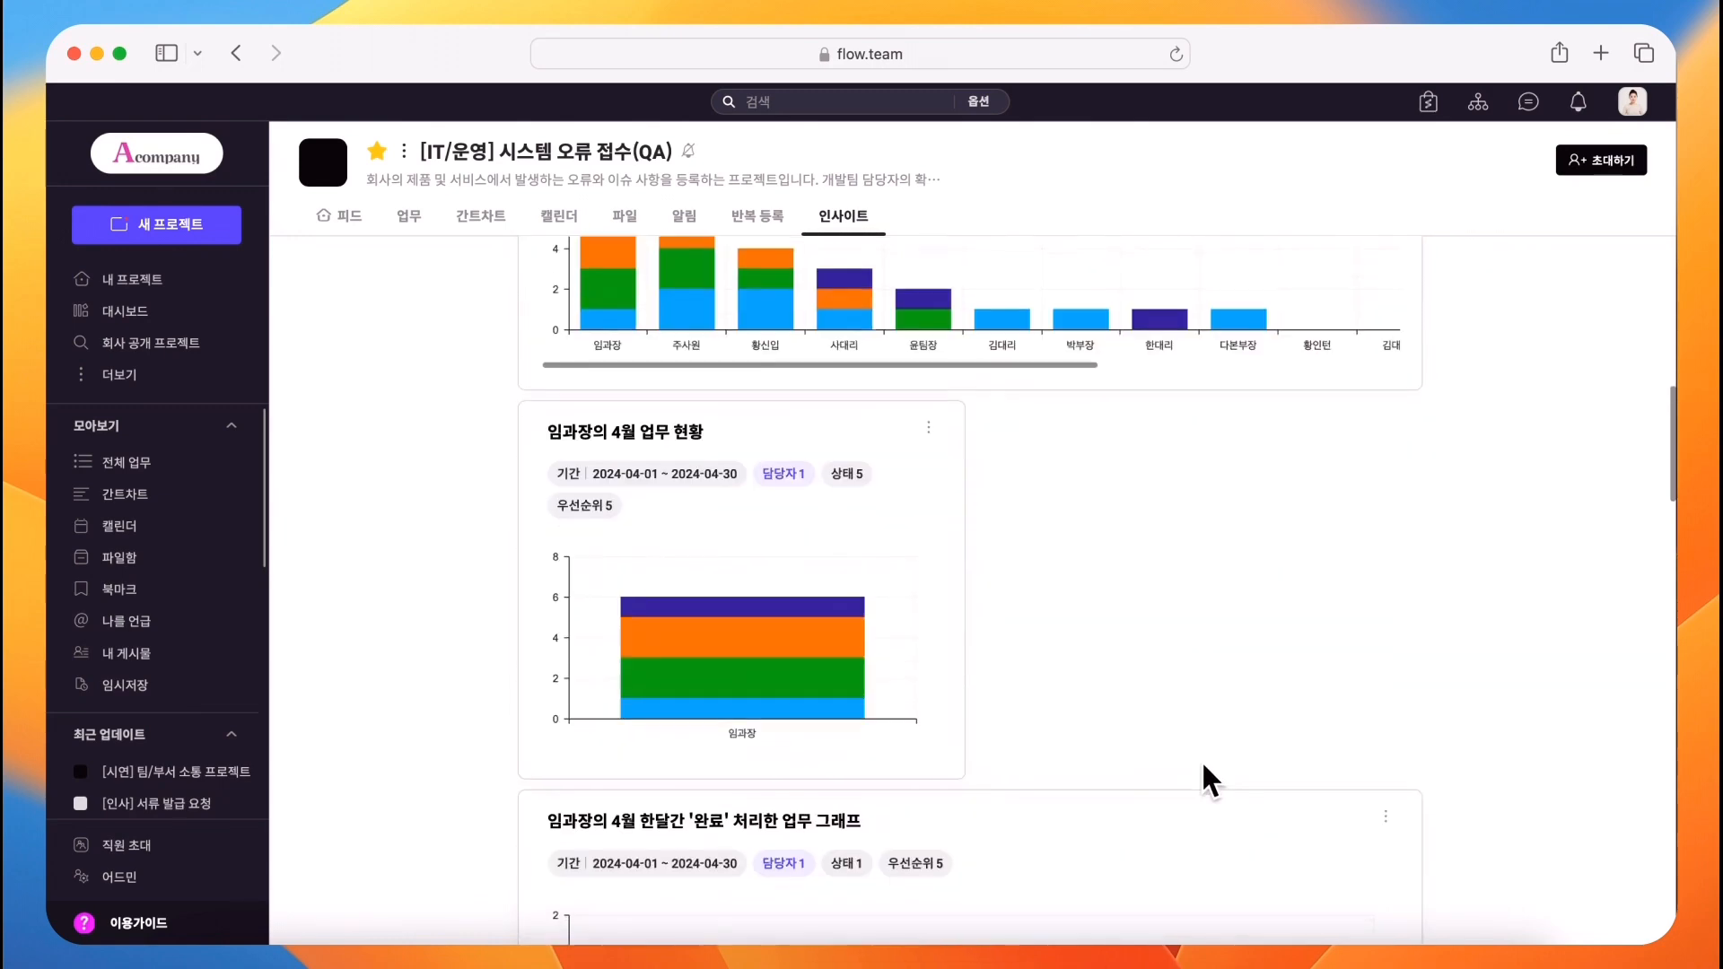
scroll(1200, 759, "up", 15)
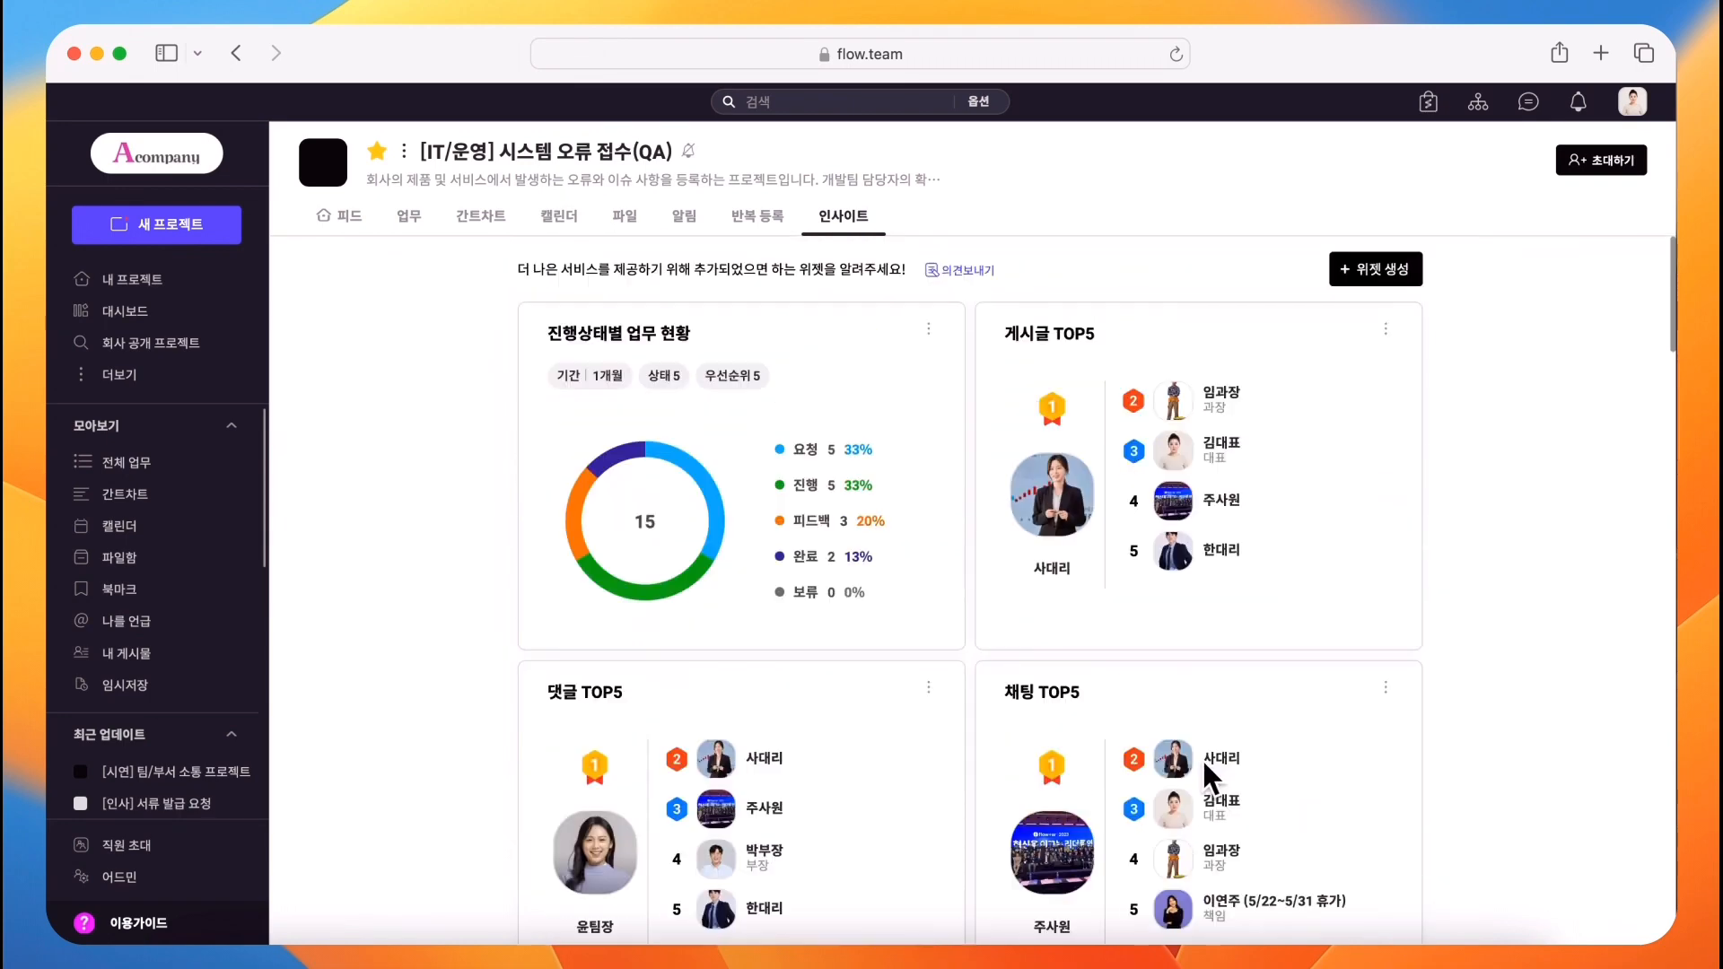